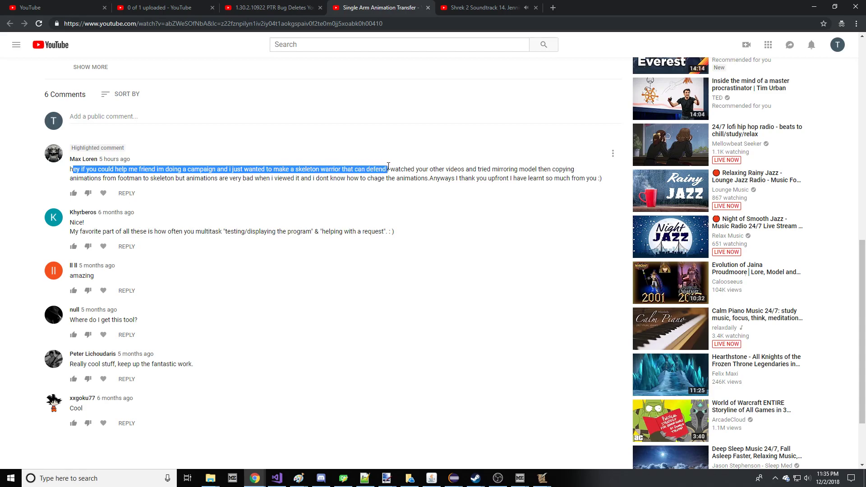
- Read the highlighted comment requesting a skeleton warrior that can defend, and look over the video page
drag(473, 167, 521, 168)
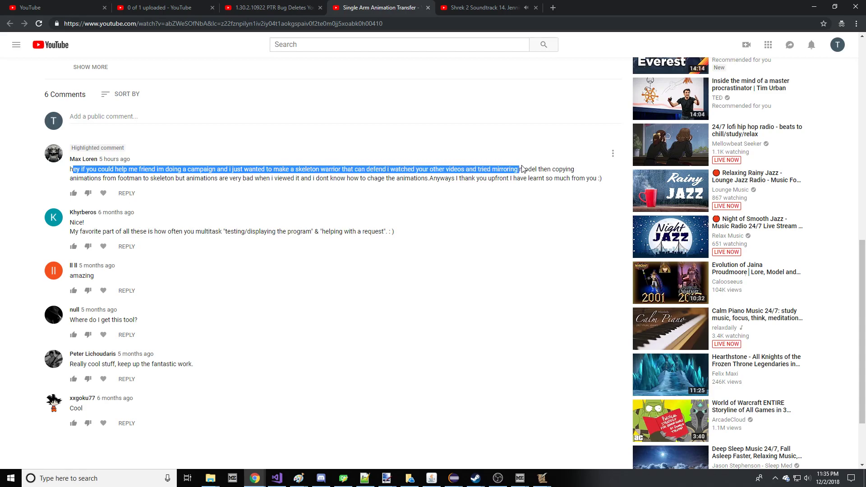
drag(583, 171, 184, 178)
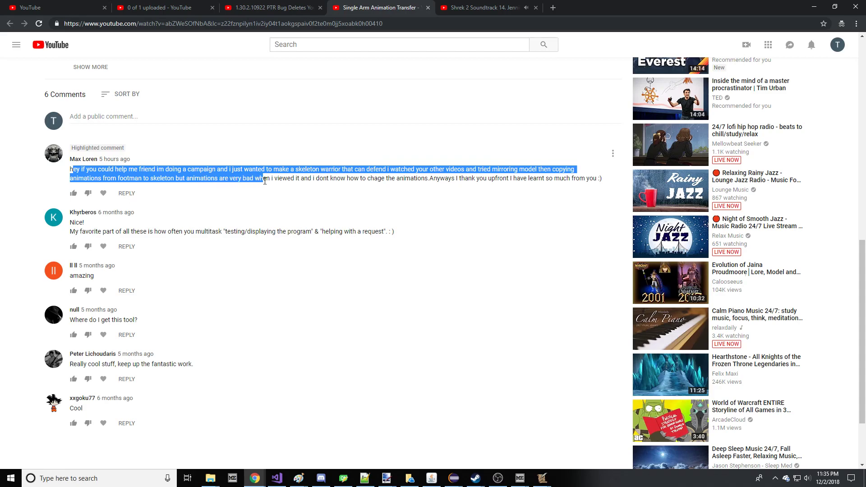
drag(415, 178, 582, 179)
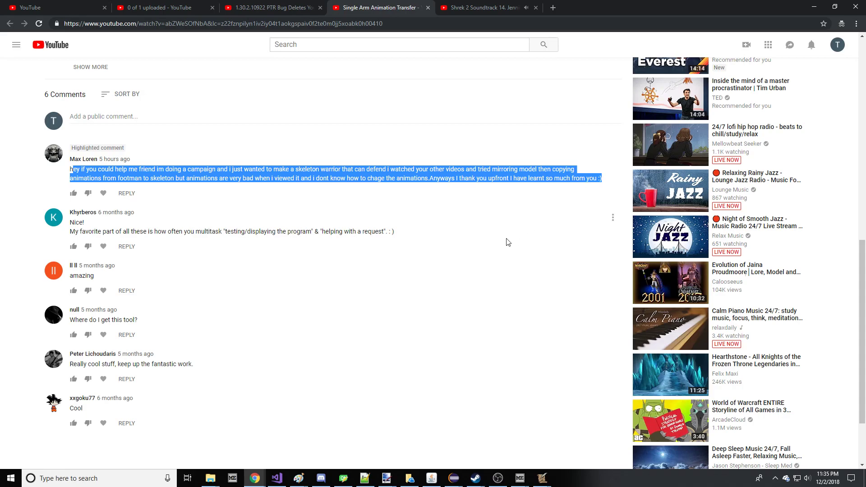
scroll(496, 243, up, 10)
scroll(9, 271, down, 7)
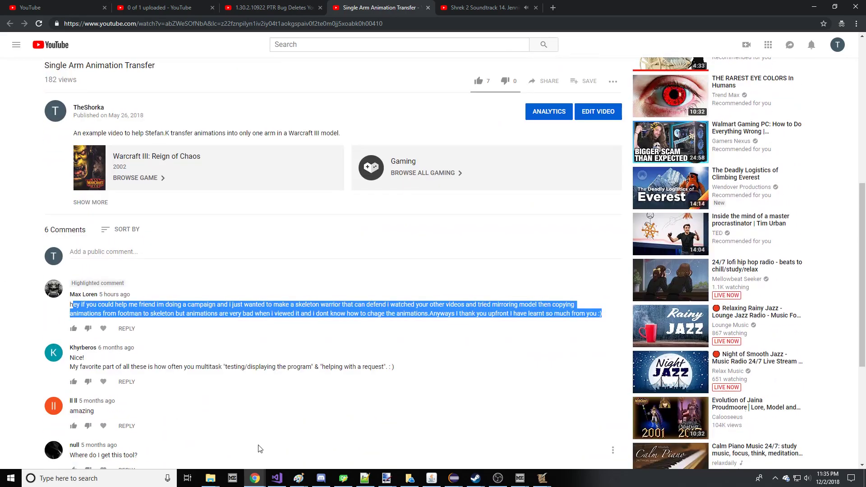
- Switch to The Matrix Eater with its view controller and close all open NecroGhosts models
click(520, 478)
click(494, 437)
click(521, 479)
click(561, 436)
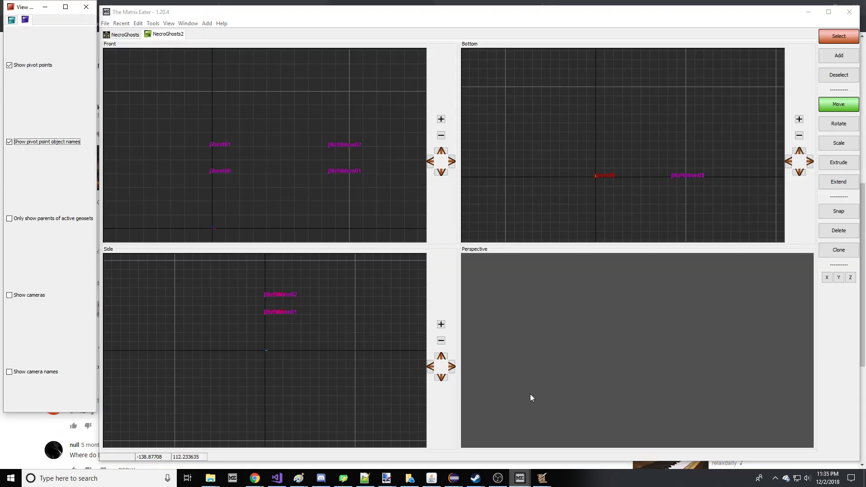
click(122, 35)
right_click(122, 34)
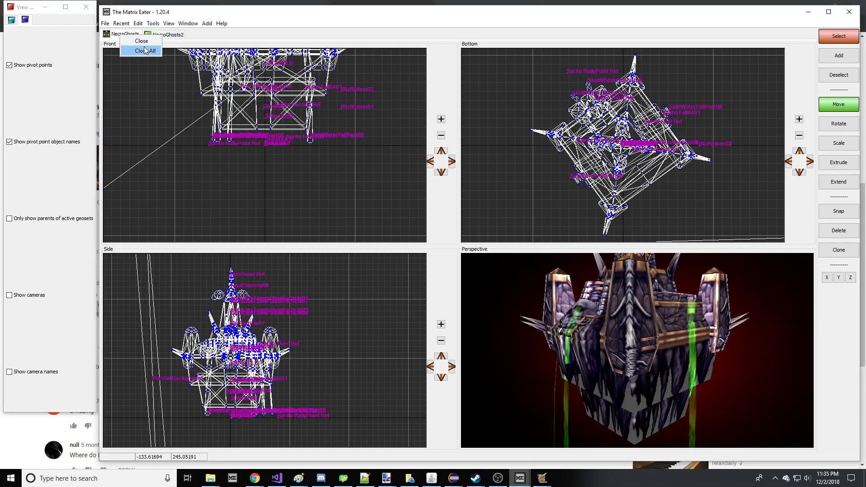
click(135, 50)
click(458, 260)
right_click(126, 34)
click(144, 50)
click(455, 261)
- Fetch the Bandit unit model from the Neutral melee units of the Village tileset
click(105, 24)
mouse_move(131, 52)
click(254, 53)
click(451, 157)
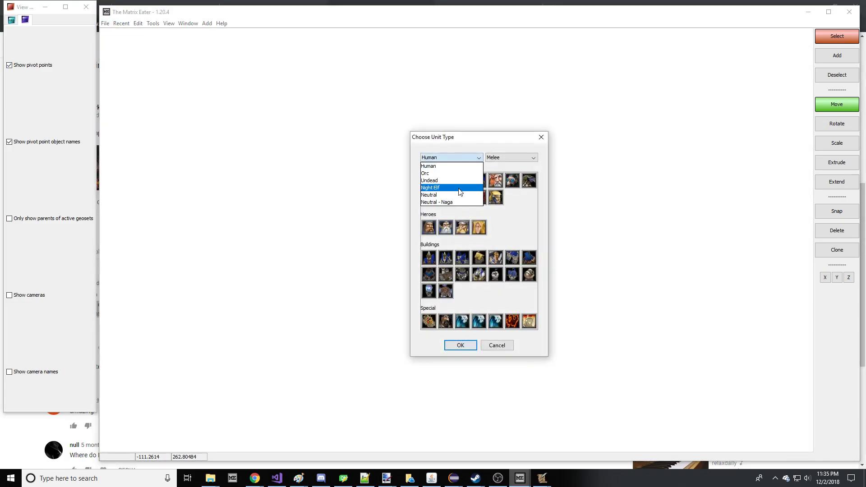
click(446, 194)
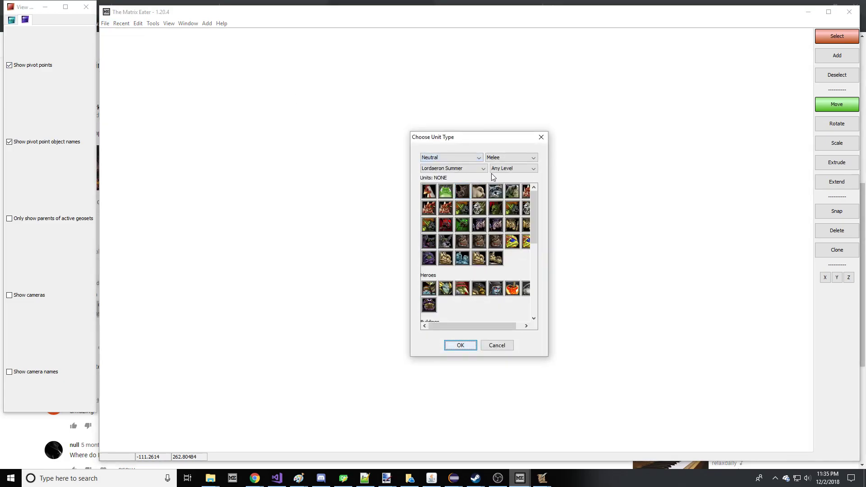
click(462, 170)
scroll(472, 180, up, 3)
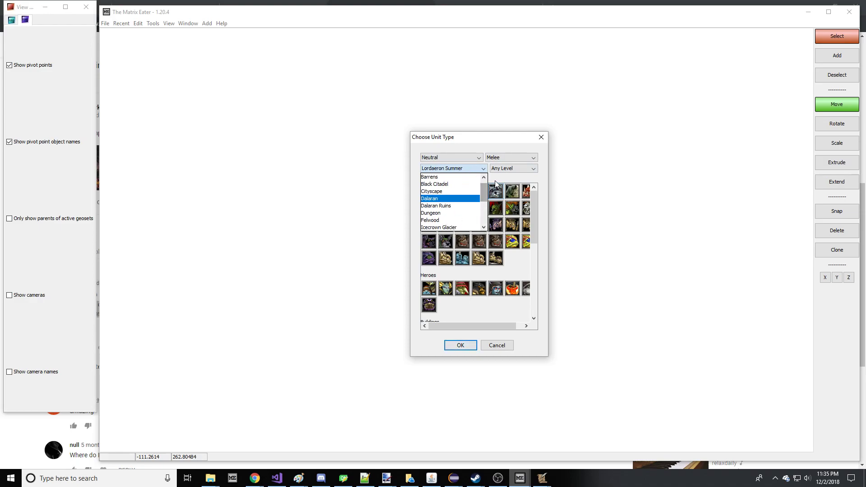
click(535, 194)
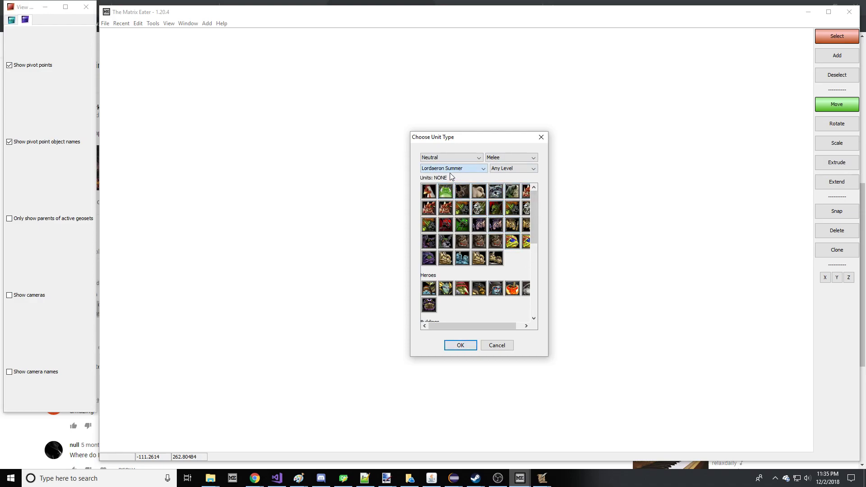
click(451, 170)
scroll(463, 196, down, 3)
click(446, 221)
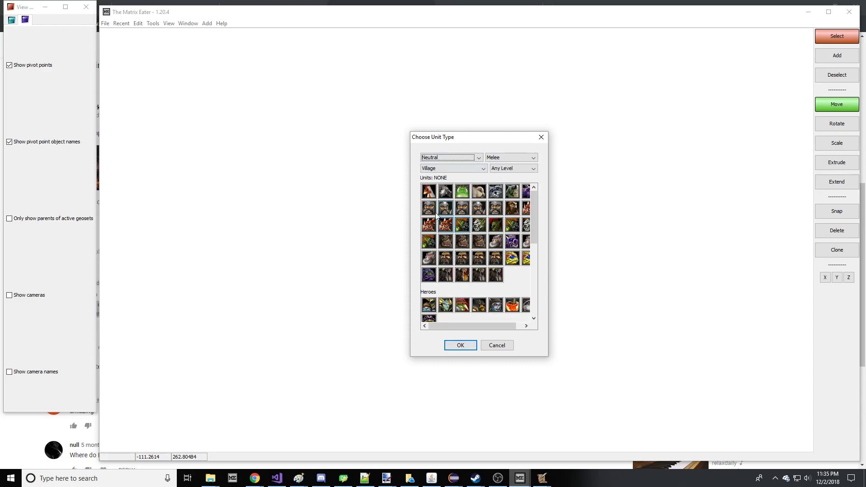
double_click(445, 243)
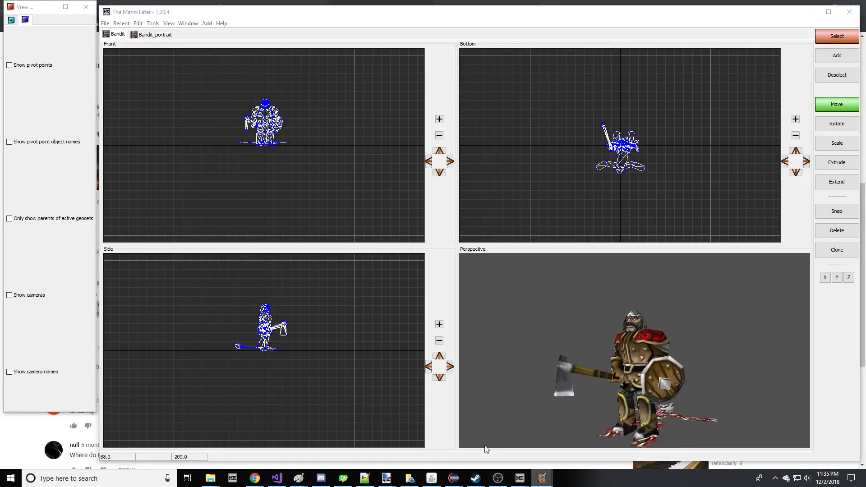
- Switch to the World Editor, choose the Neutral Village Bandit in the unit palette and preview its Stand Defend and Walk Defend animations
click(444, 440)
click(785, 75)
click(780, 105)
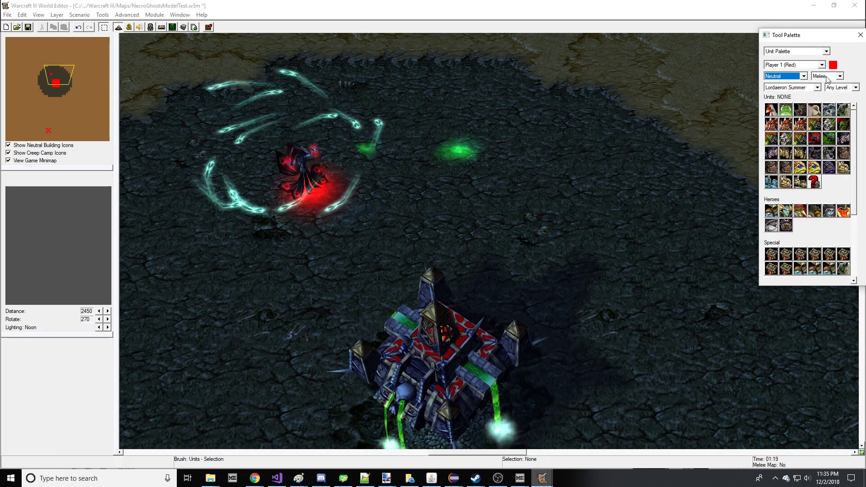
click(839, 76)
click(787, 87)
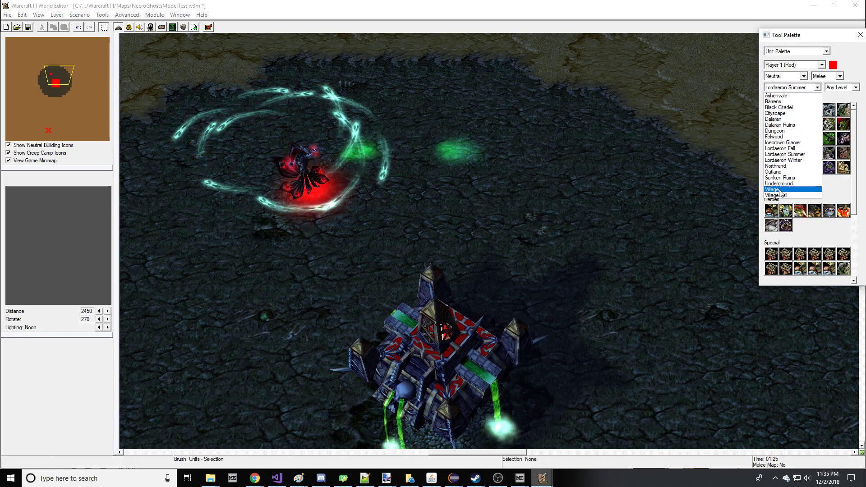
click(784, 190)
click(785, 125)
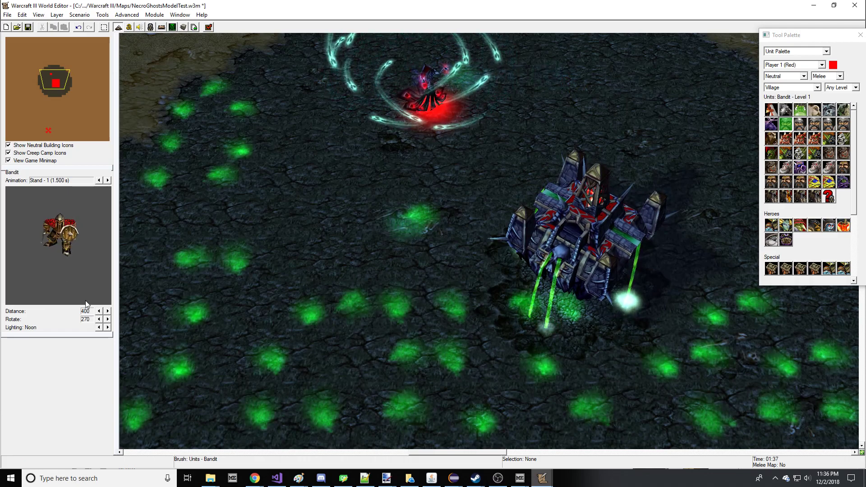
click(108, 180)
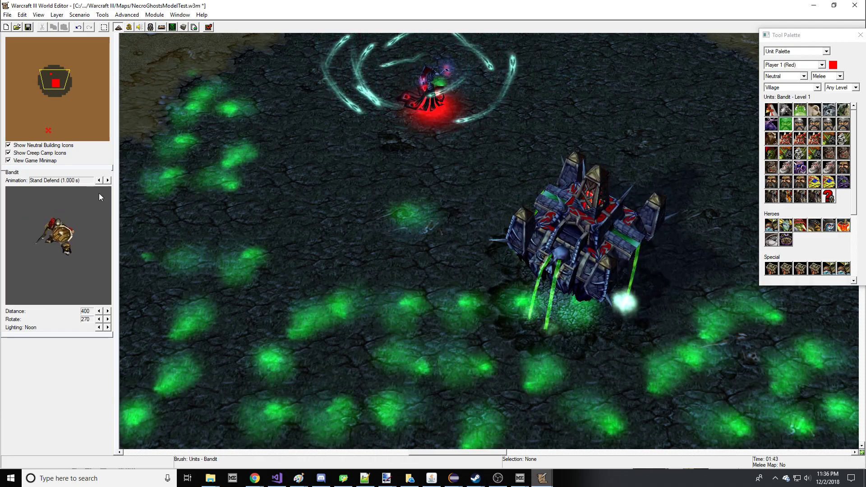
click(108, 180)
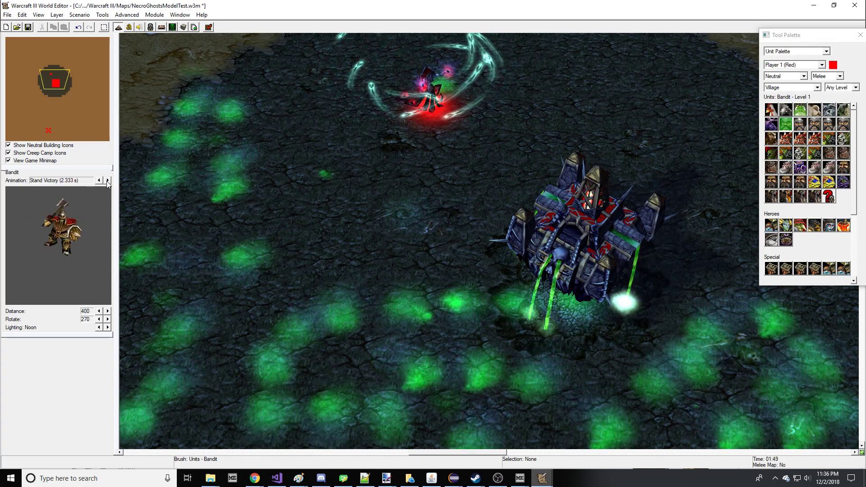
- Switch back to The Matrix Eater, show the Bandit's pivot points and their object names, and examine its arm bones
mouse_move(520, 478)
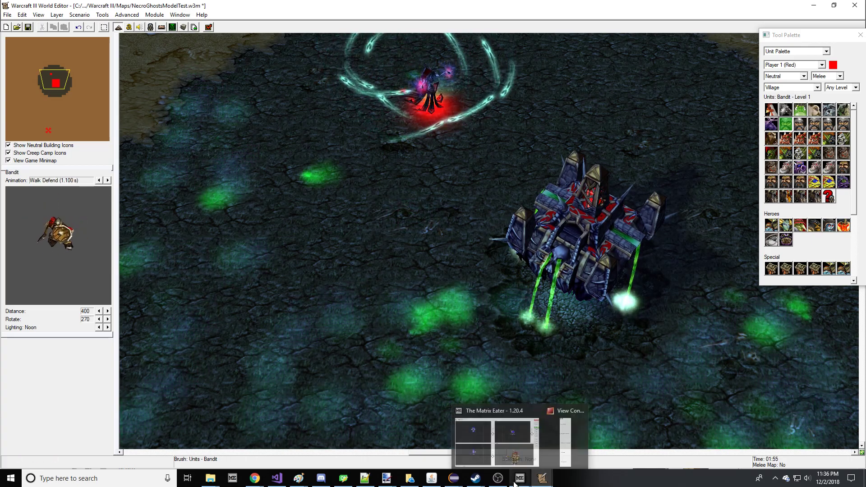
click(488, 434)
click(519, 478)
click(567, 440)
click(21, 64)
click(33, 141)
scroll(300, 131, up, 8)
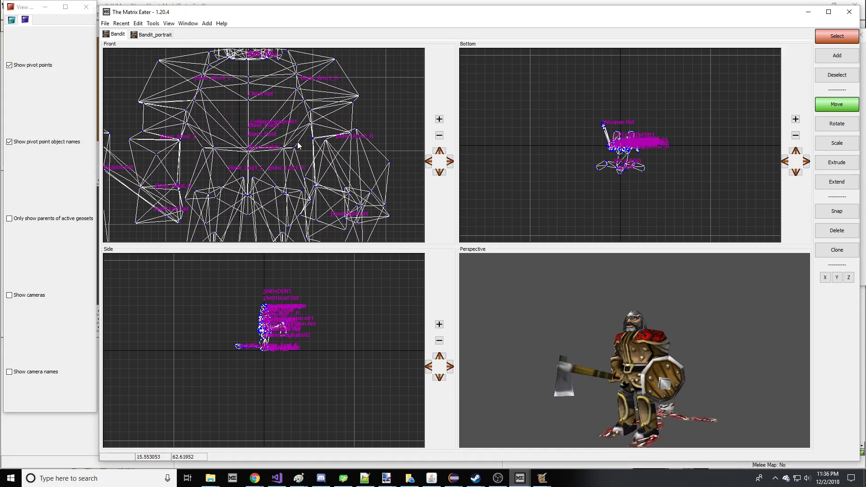
scroll(316, 137, up, 3)
scroll(388, 158, down, 3)
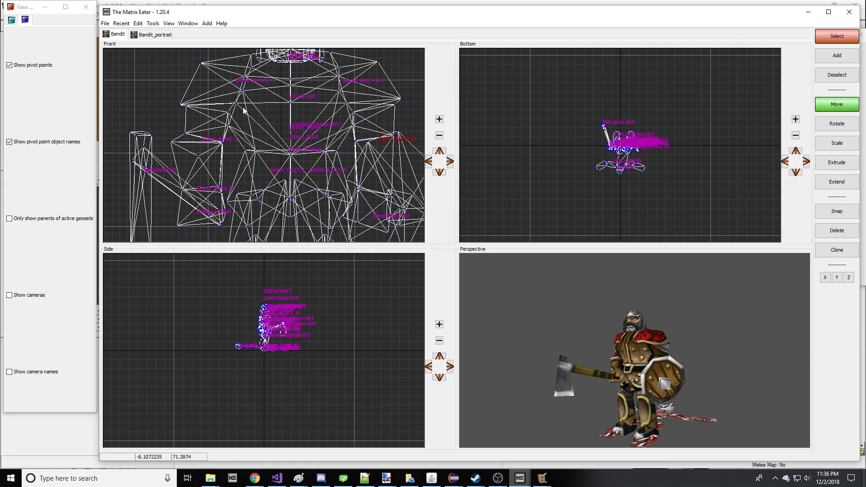
scroll(240, 134, down, 3)
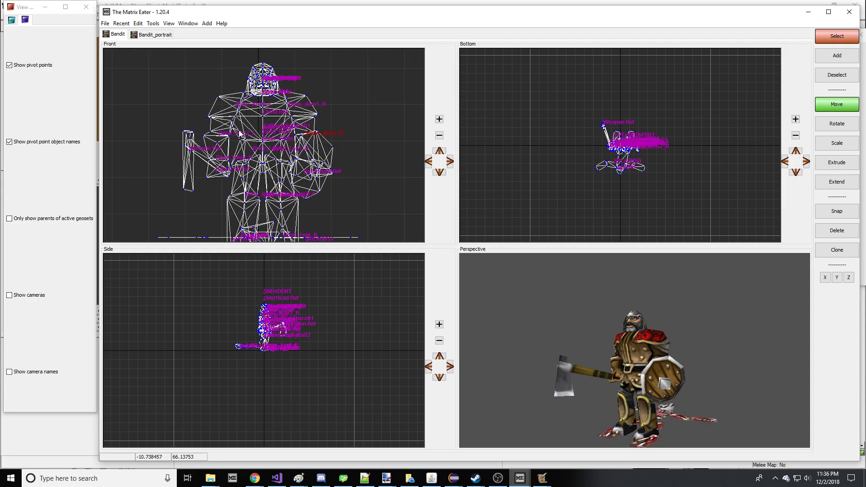
scroll(201, 105, down, 1)
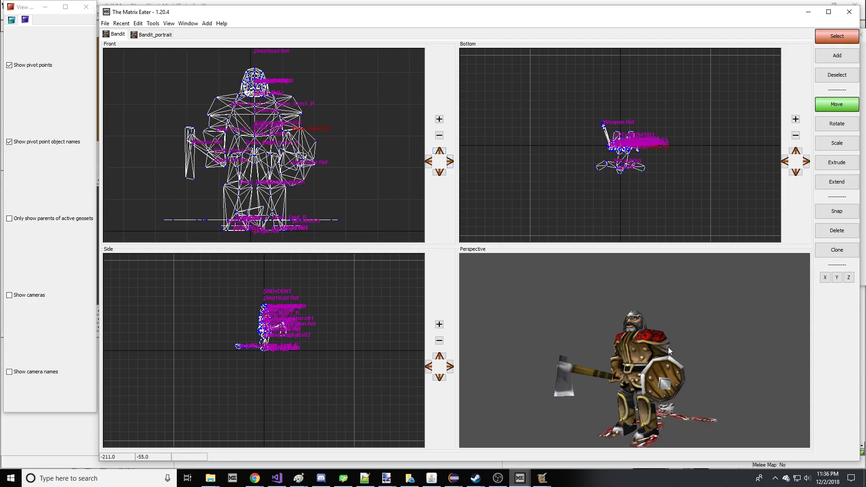
drag(667, 342, 603, 301)
- Fetch the Skeleton Warrior unit model from the Undead special units
click(105, 23)
mouse_move(119, 56)
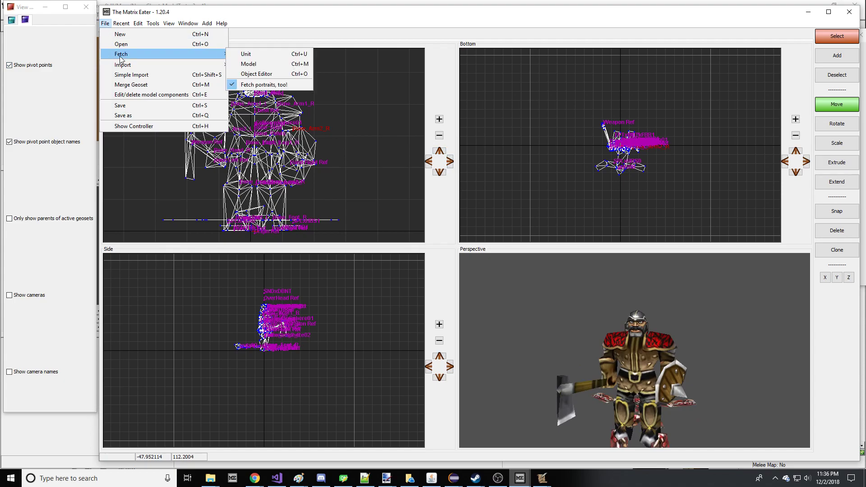
click(244, 57)
click(453, 157)
click(435, 178)
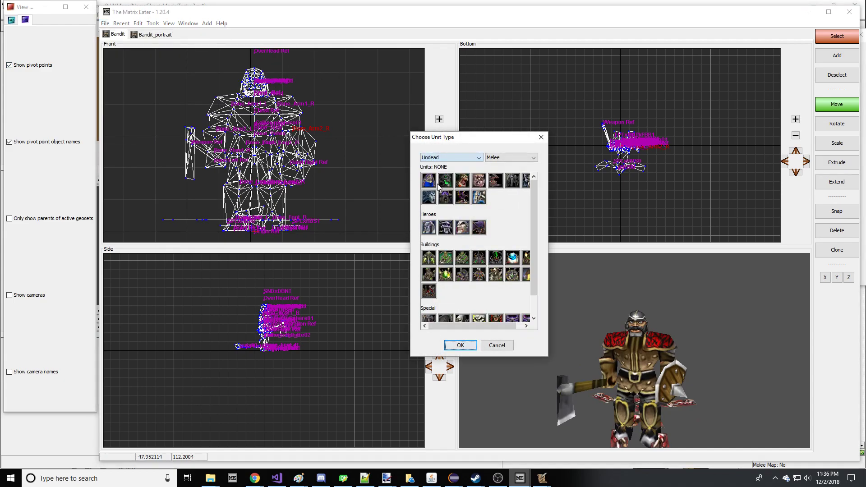
scroll(461, 301, down, 1)
click(461, 298)
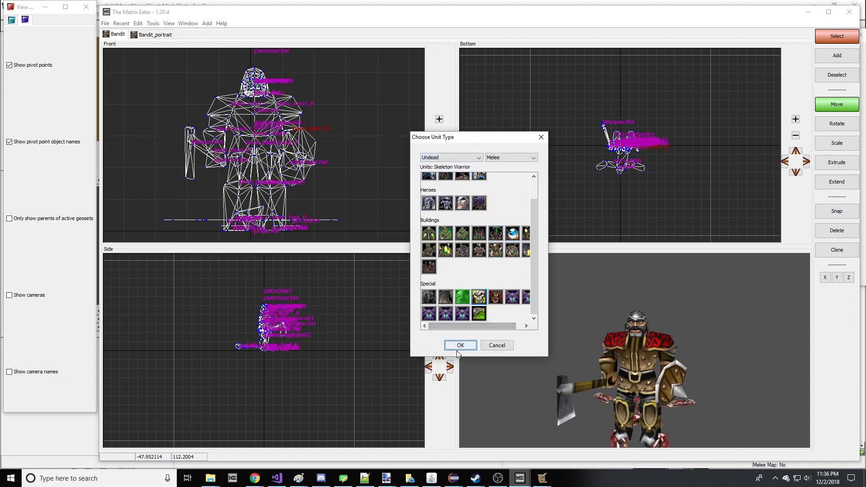
click(460, 345)
drag(614, 338, 562, 326)
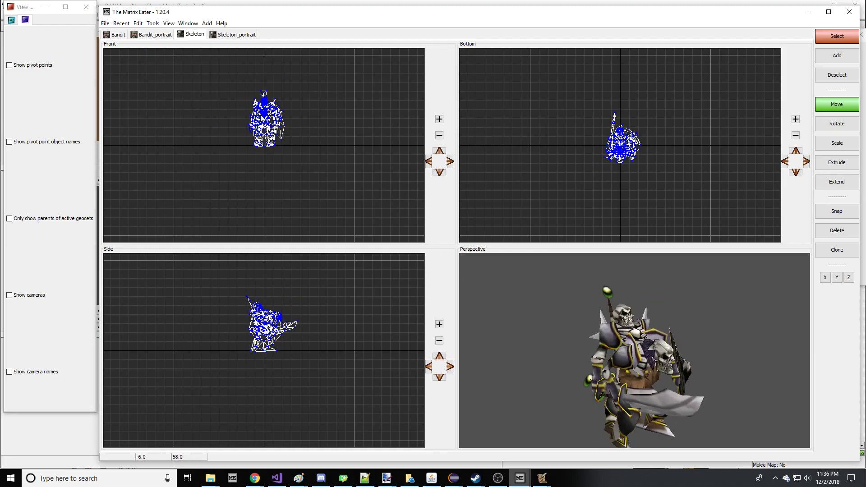
- Switch to the World Editor, place an Undead Skeleton Warrior for Player 1 (Red) on the map and select it
click(541, 478)
click(445, 424)
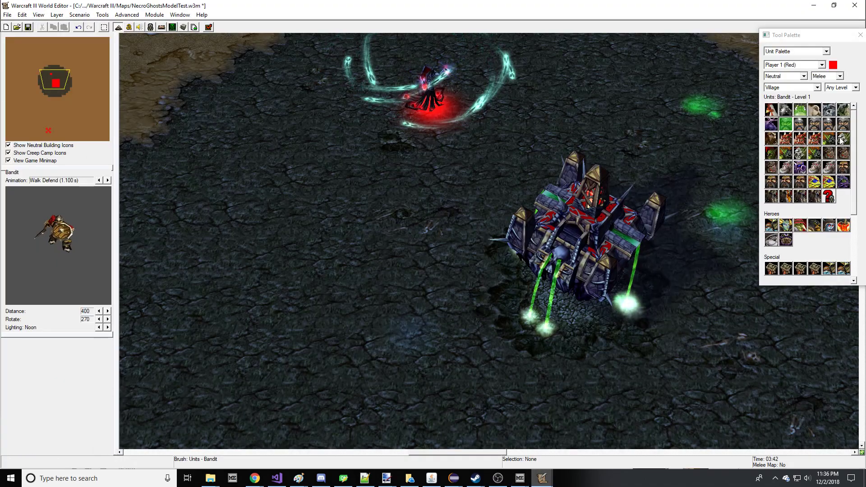
click(785, 76)
click(781, 95)
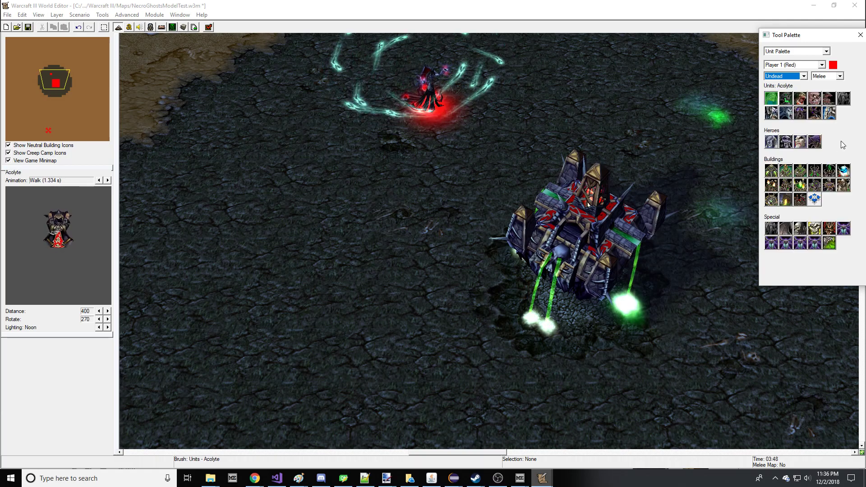
click(368, 188)
mouse_move(203, 233)
right_down()
mouse_move(367, 188)
mouse_move(465, 230)
mouse_move(480, 206)
mouse_move(468, 198)
right_up()
key(space)
click(363, 179)
scroll(464, 230, up, 5)
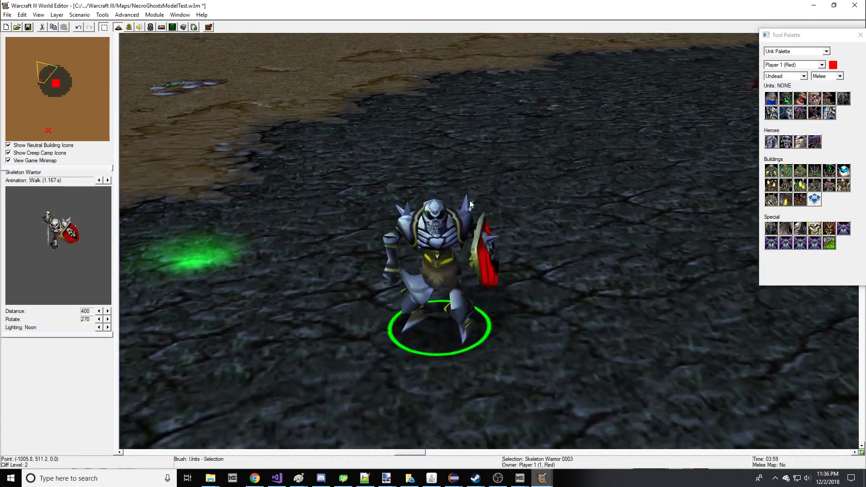
scroll(467, 197, up, 2)
scroll(464, 195, down, 1)
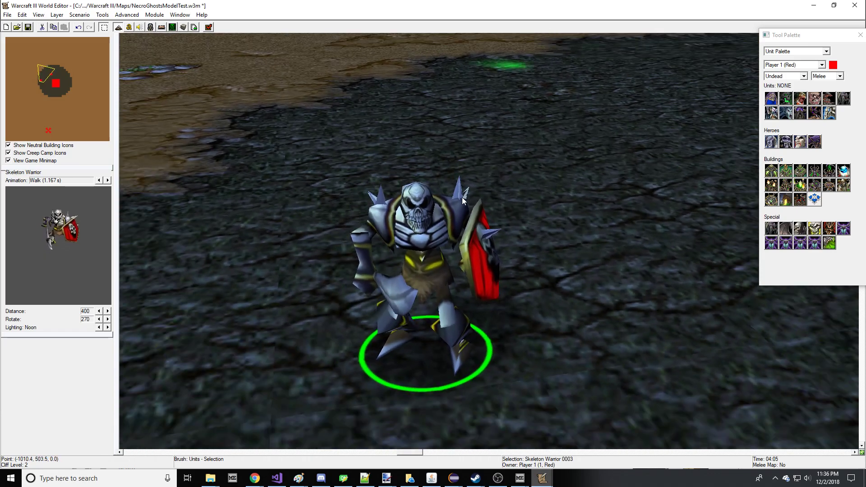
- Preview the Skeleton Warrior's stand, Stand Ready and Death animations with the preview rotation set to 225
click(107, 180)
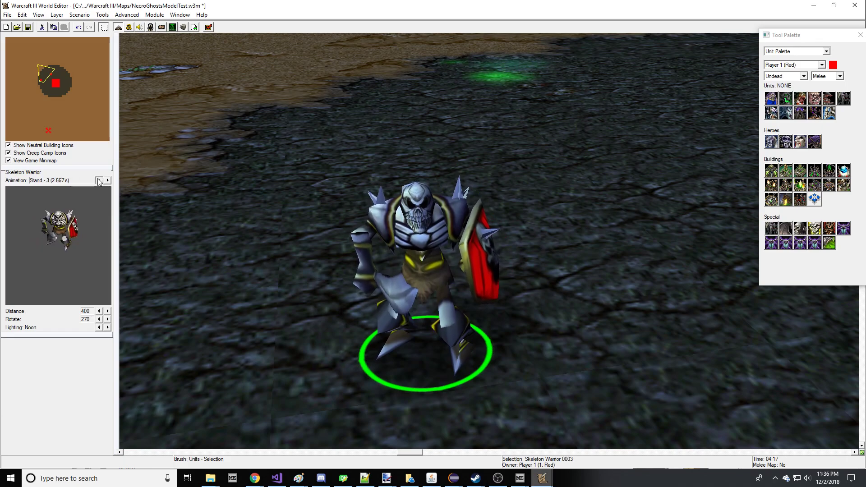
click(108, 180)
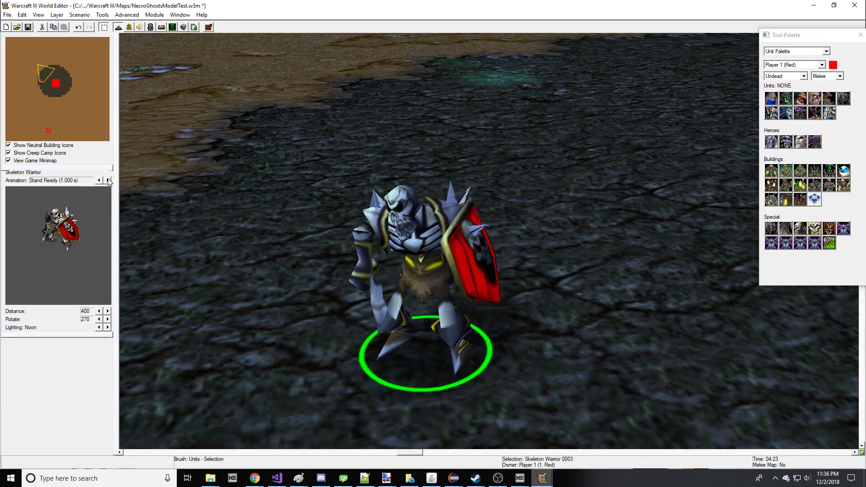
click(107, 180)
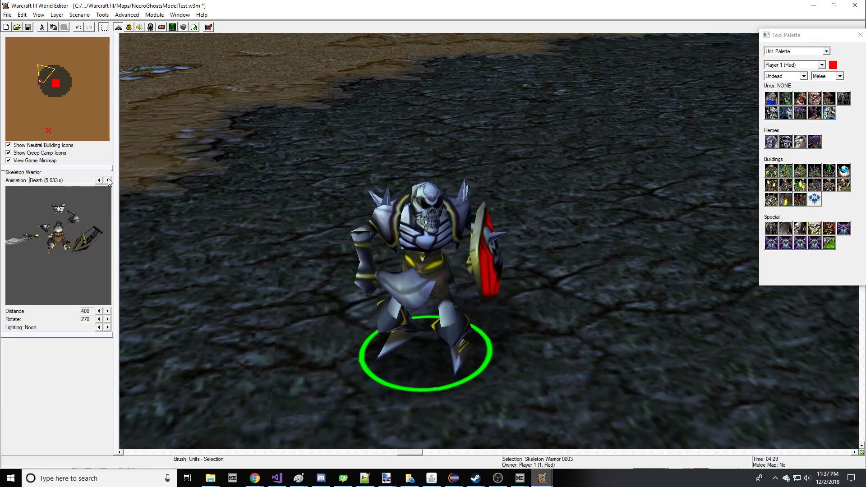
click(101, 319)
click(108, 181)
click(108, 180)
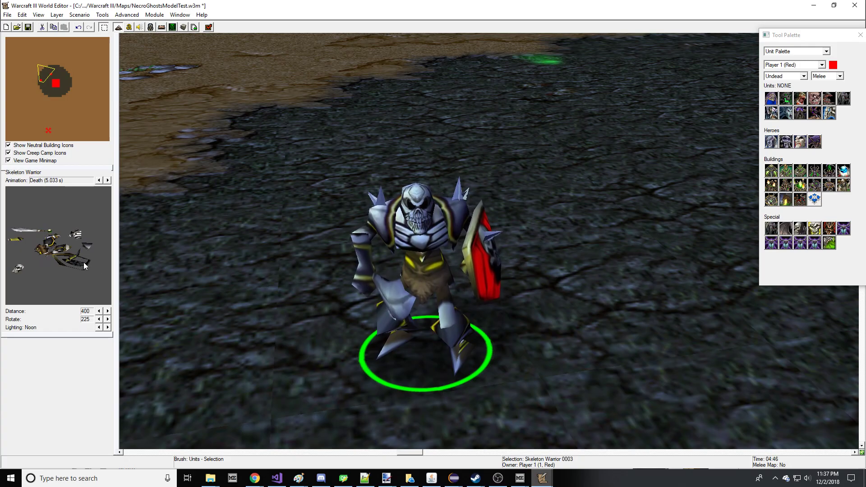
ctrl+right_drag(336, 260, 569, 233)
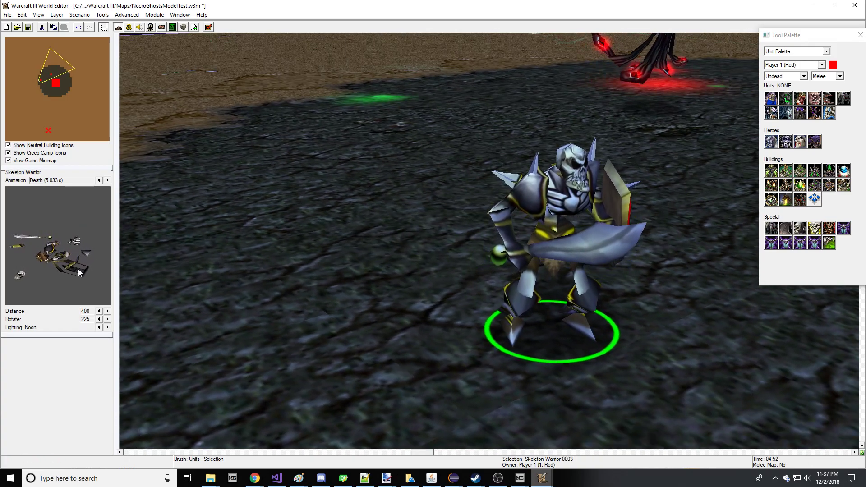
- Switch to The Matrix Eater and bring up the Skeleton model's geoset visibility controls
click(514, 474)
click(496, 440)
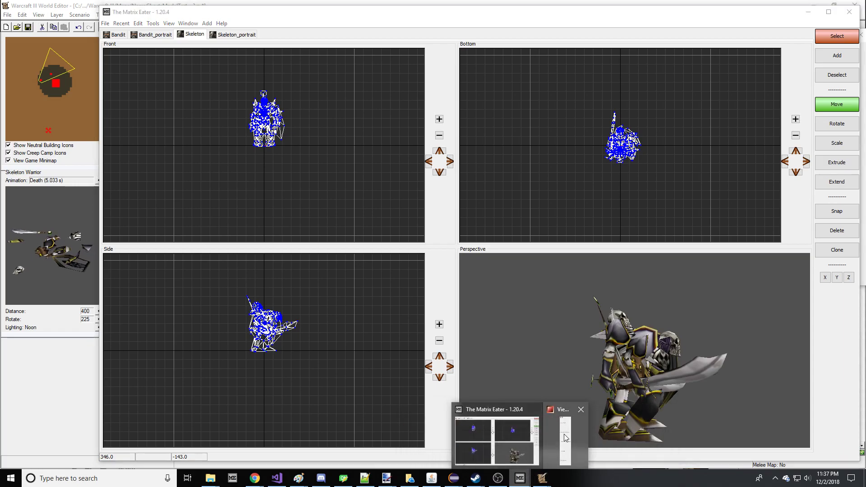
click(588, 435)
click(12, 20)
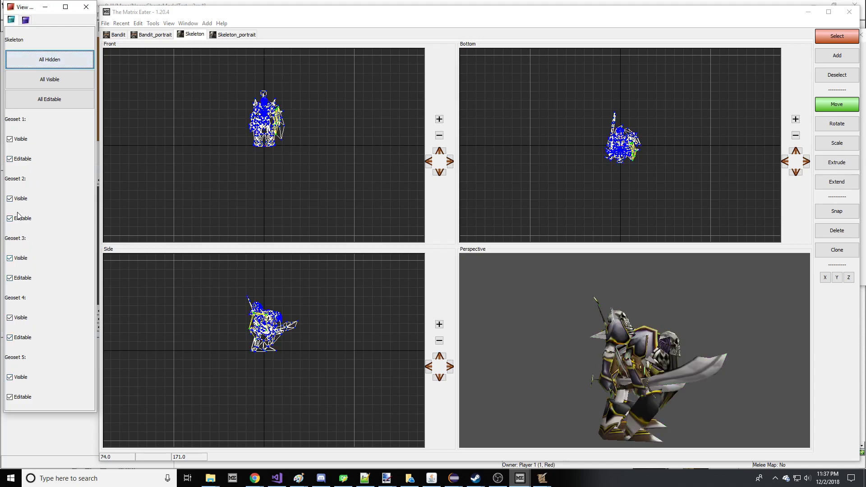
- Hide Geosets 4, 3 and 5 of the Skeleton model
drag(692, 336, 633, 340)
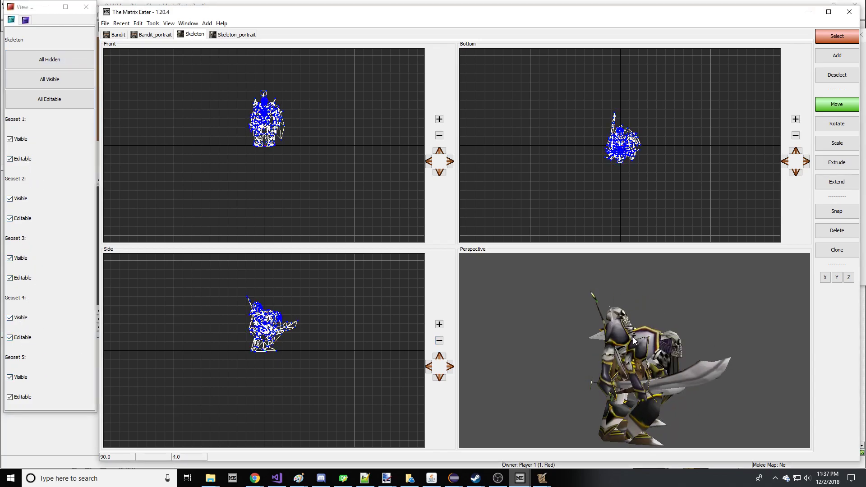
click(30, 316)
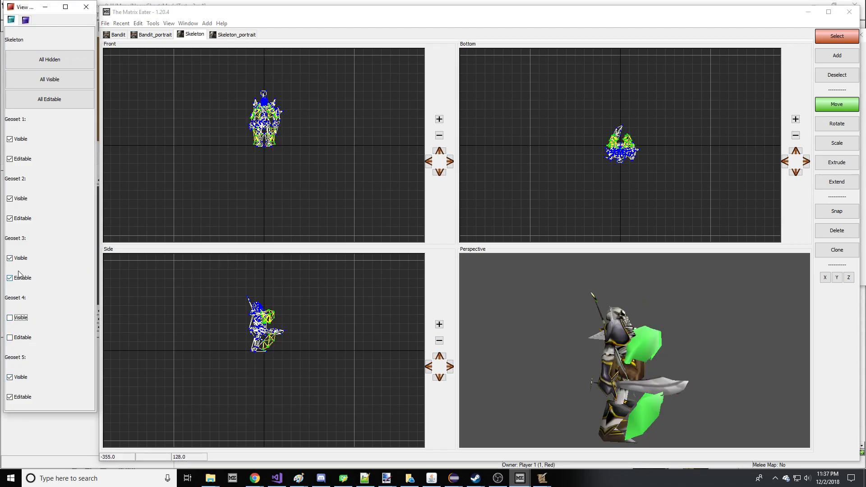
click(19, 256)
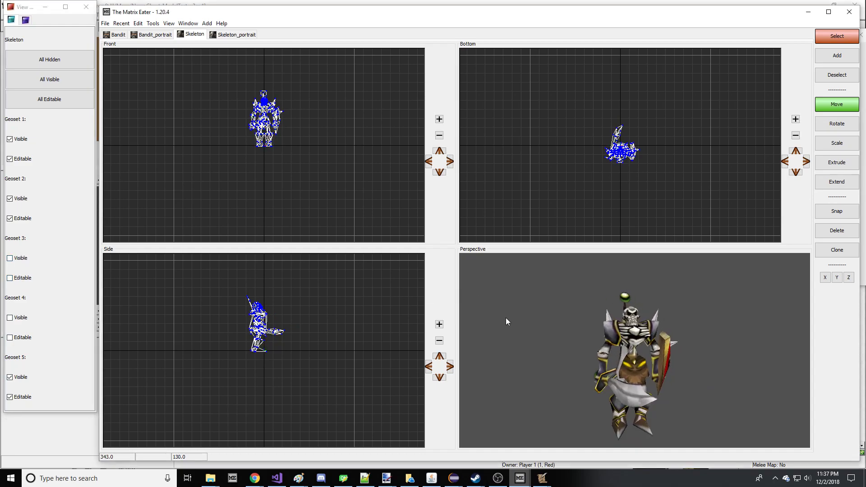
click(20, 382)
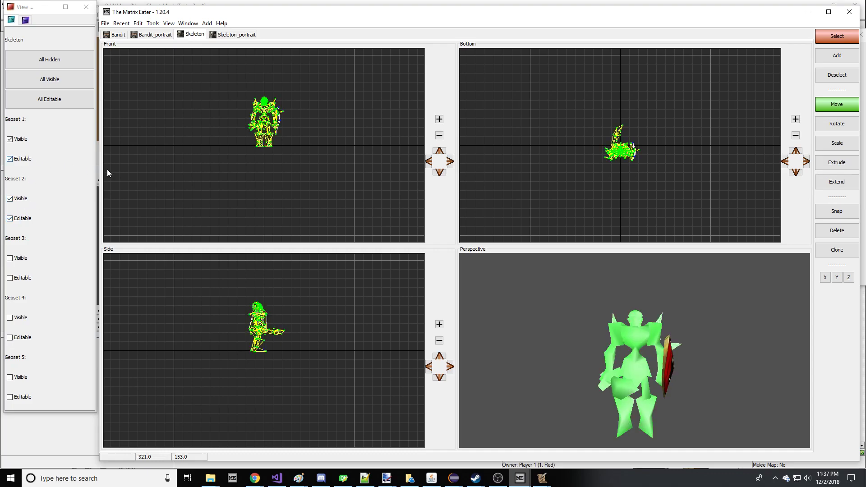
- Start importing the Bandit model into the Skeleton model
click(105, 23)
mouse_move(124, 63)
click(302, 99)
click(487, 245)
click(484, 253)
click(461, 260)
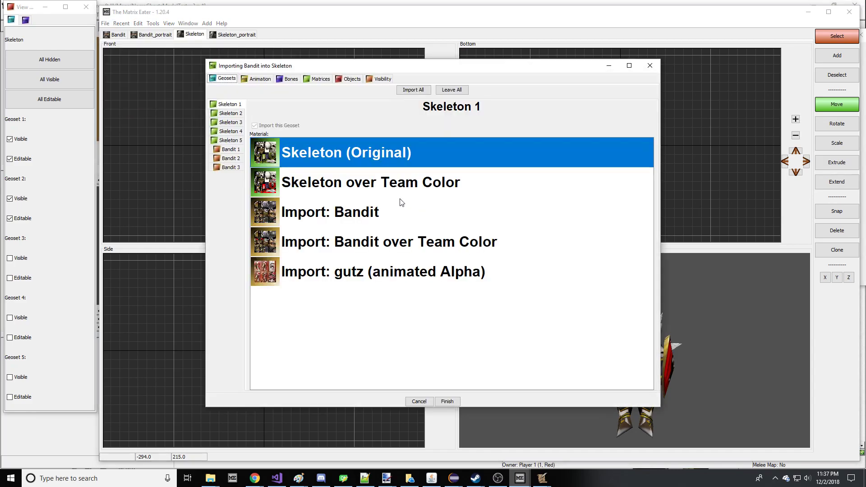
- Review the Bandit geosets and exclude Bandit 3 from the import
click(216, 159)
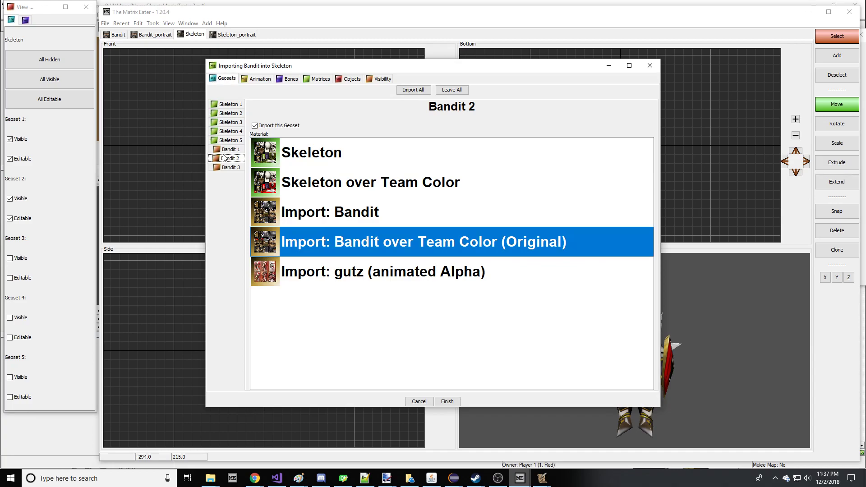
click(227, 150)
click(229, 167)
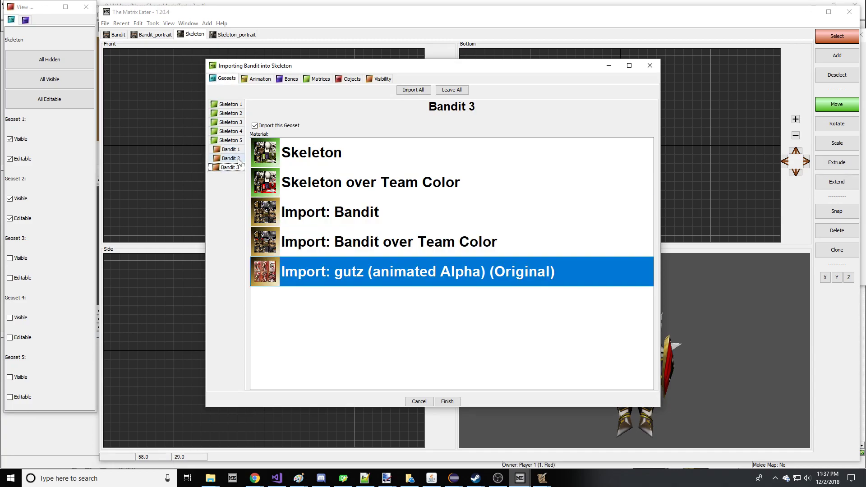
click(280, 126)
- Exclude all Bandit animations from the import except Stand Defend, Walk Defend and Attack Defend
click(260, 78)
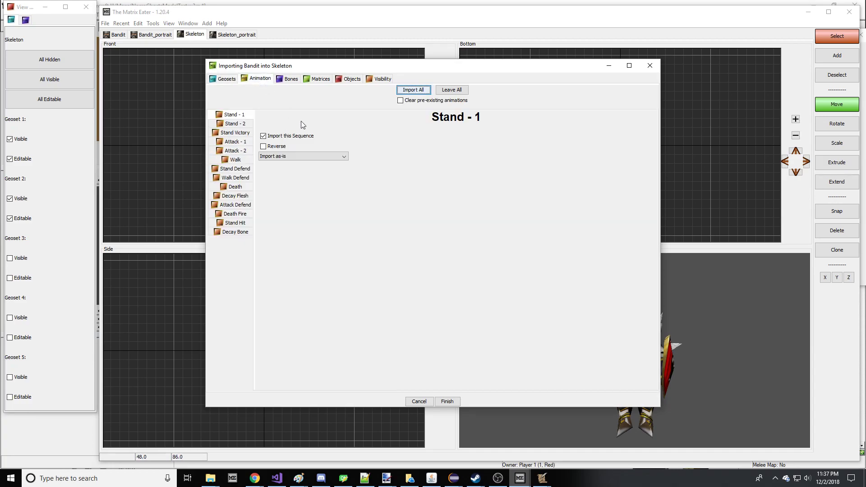
click(458, 92)
click(218, 171)
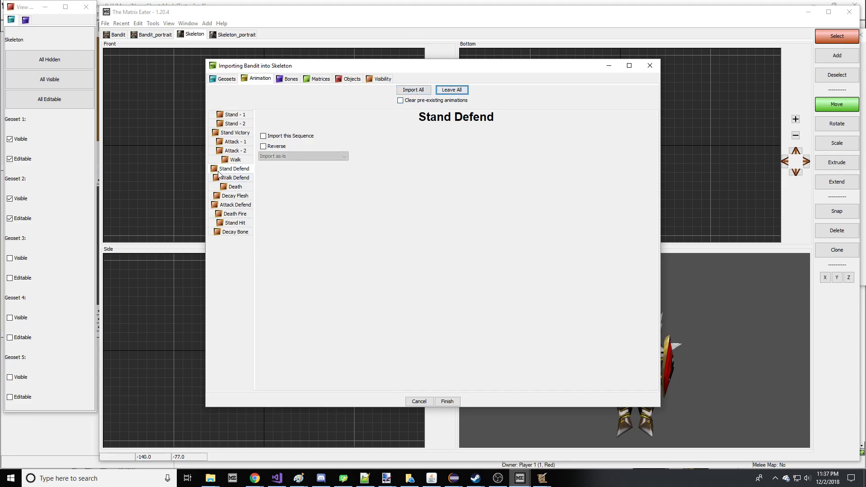
click(284, 135)
click(234, 178)
click(286, 136)
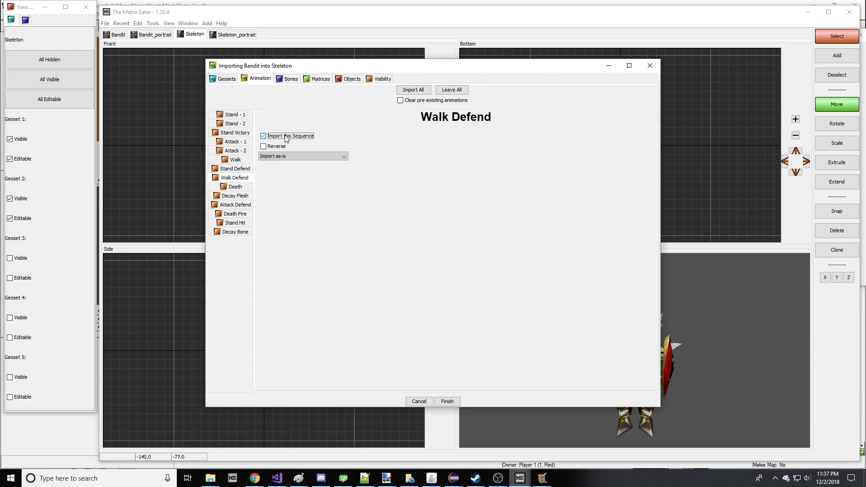
click(235, 205)
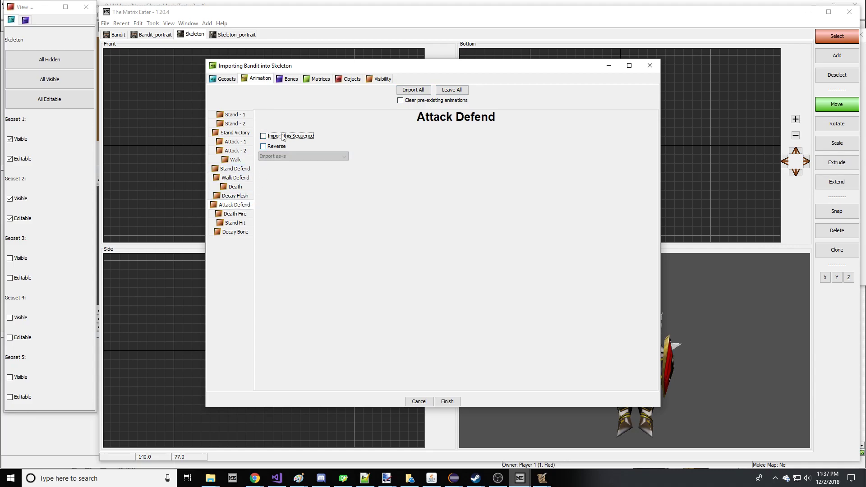
click(244, 180)
click(237, 186)
click(235, 178)
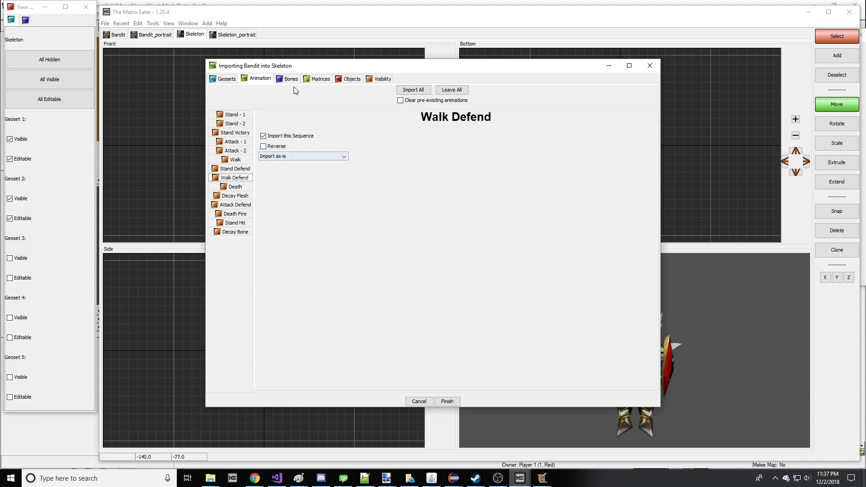
- Exclude all of the Bandit's geosets from the import
click(288, 79)
click(322, 79)
click(230, 166)
click(231, 175)
click(229, 166)
click(226, 79)
click(228, 159)
click(225, 150)
click(449, 92)
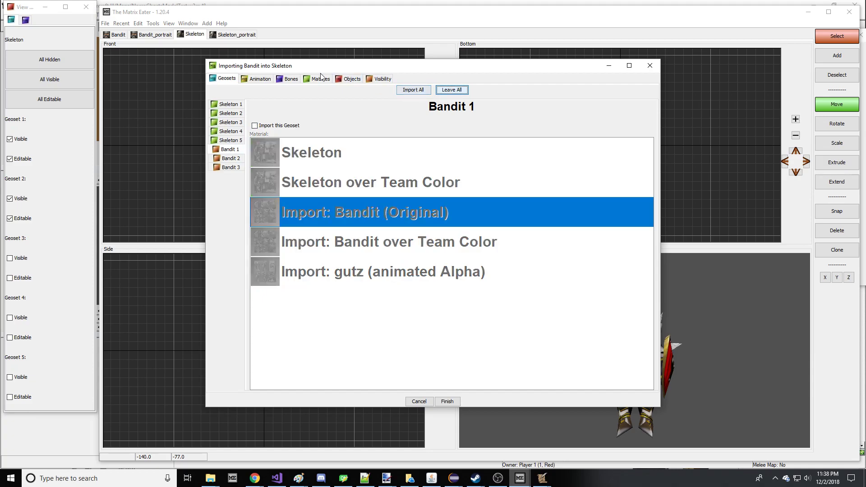
- Exclude all of the Bandit's attachments, event objects and collision shapes from the import
click(316, 79)
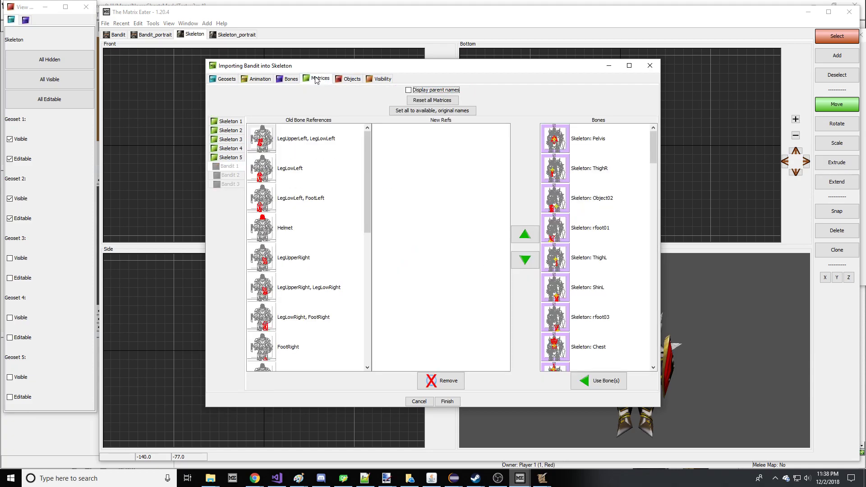
click(349, 81)
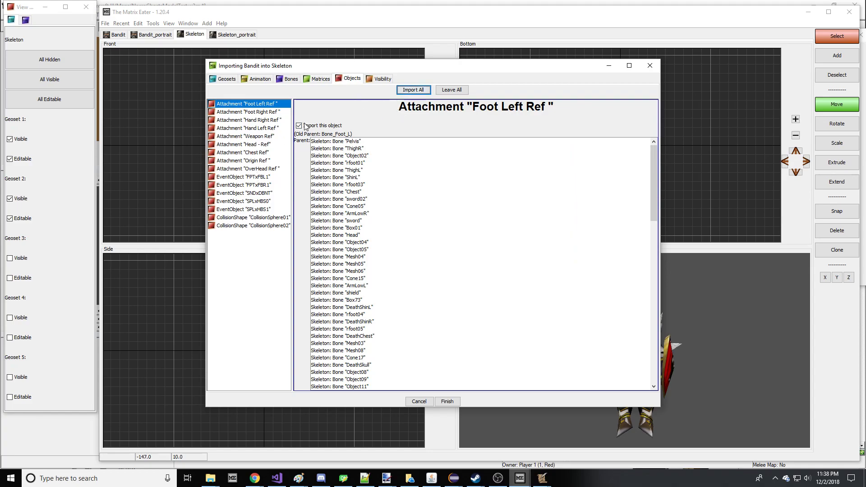
click(451, 90)
click(317, 80)
click(340, 80)
click(318, 79)
click(297, 80)
drag(289, 129, 266, 125)
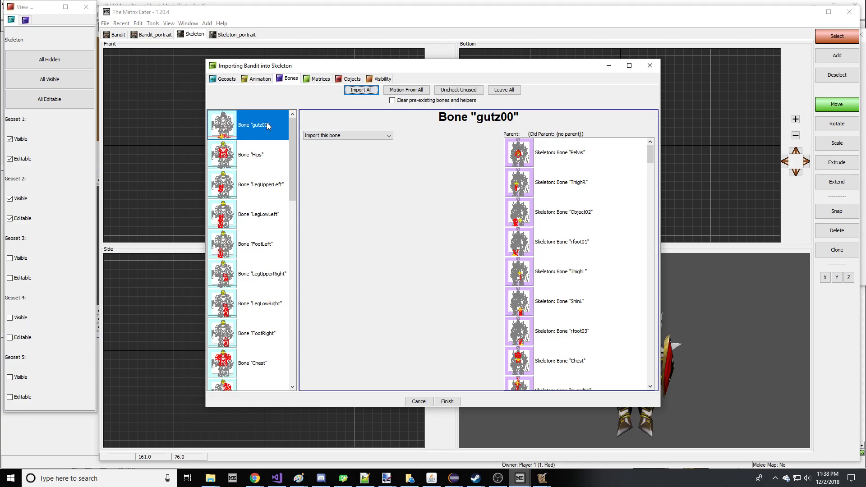
click(264, 78)
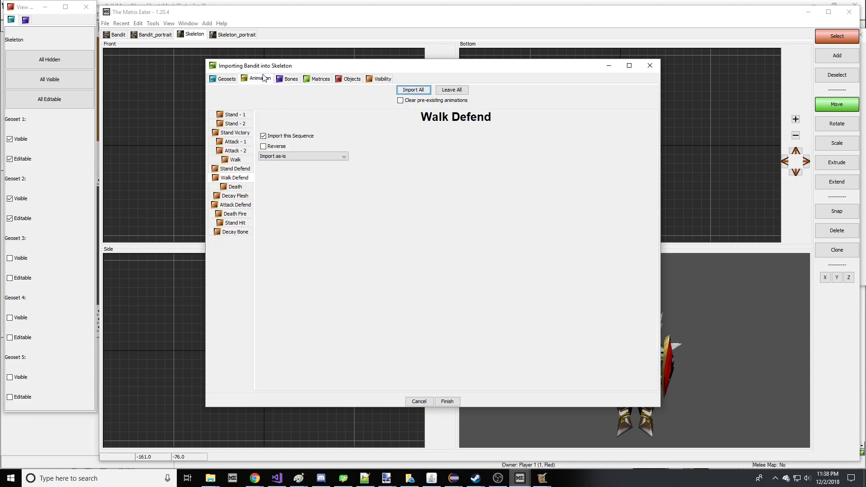
click(290, 80)
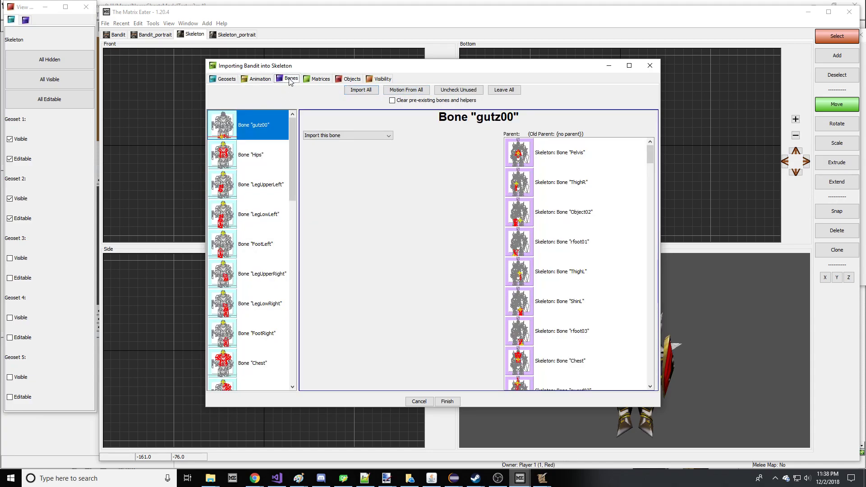
- Try to import the motion of the Bandit's Hips bone onto the Skeleton's existing Pelvis bone
click(287, 161)
click(345, 136)
click(336, 156)
scroll(446, 212, down, 5)
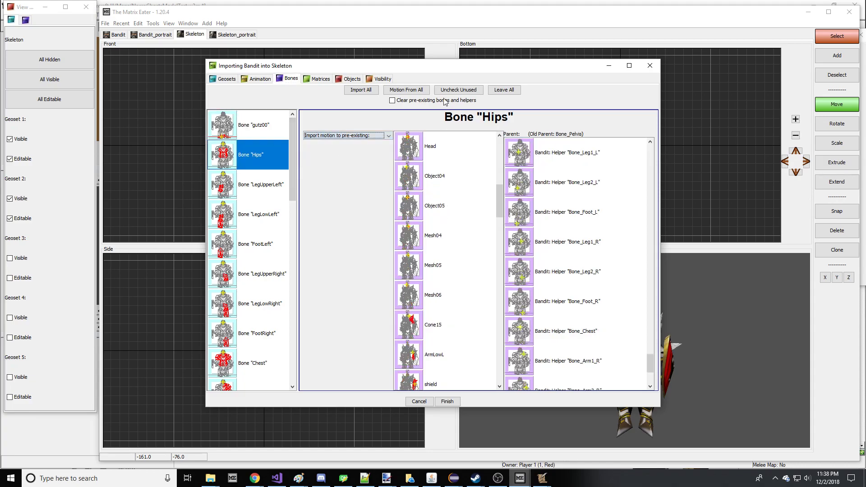
double_click(437, 70)
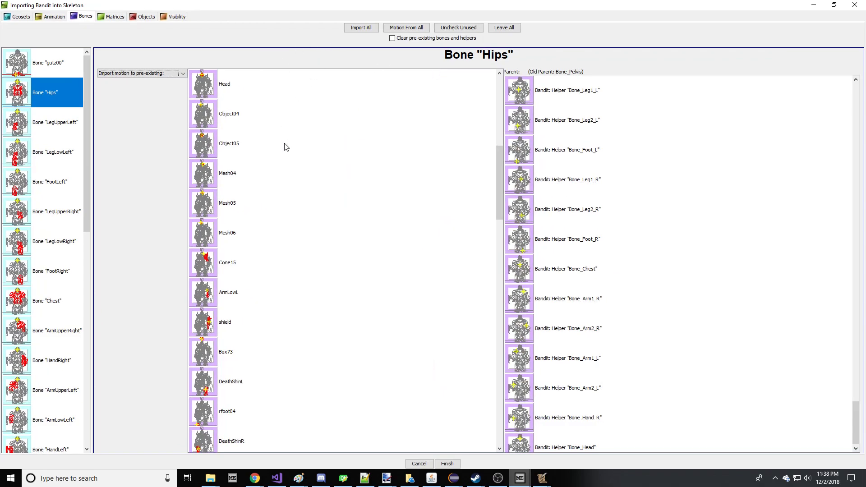
scroll(285, 149, up, 5)
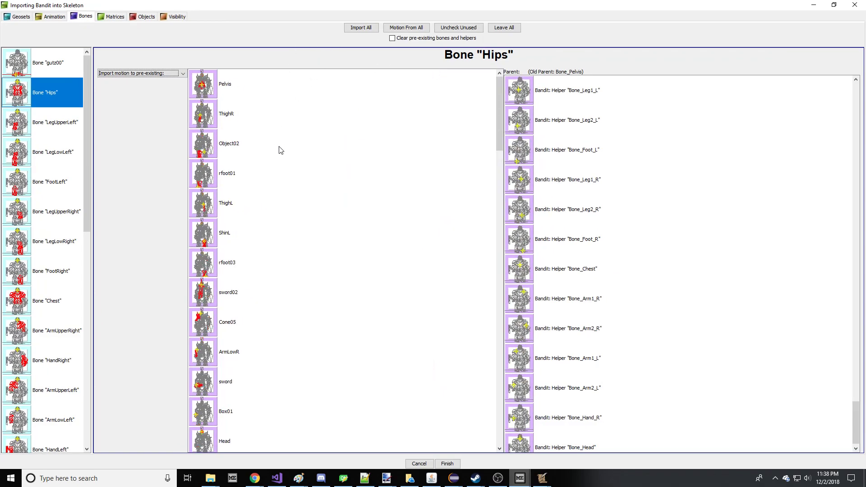
scroll(280, 147, down, 3)
scroll(279, 147, up, 3)
click(269, 91)
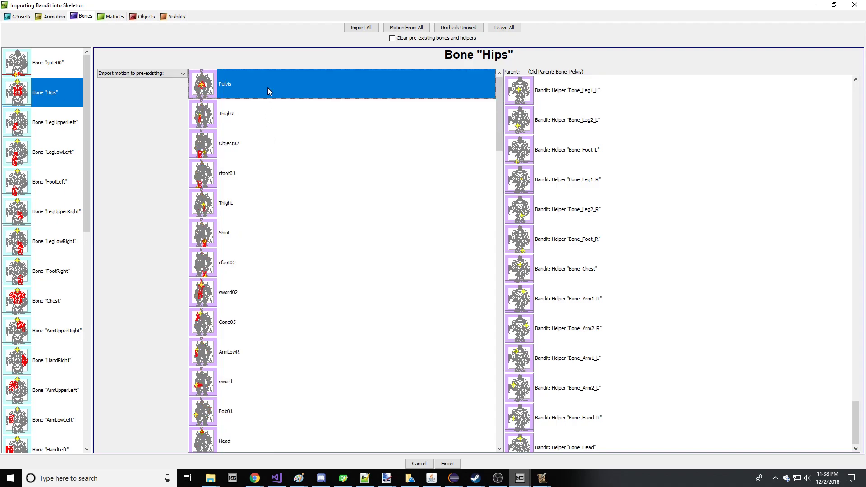
- Look through the Bandit and Skeleton bone lists and set the Hips bone to Do not import
scroll(73, 186, down, 6)
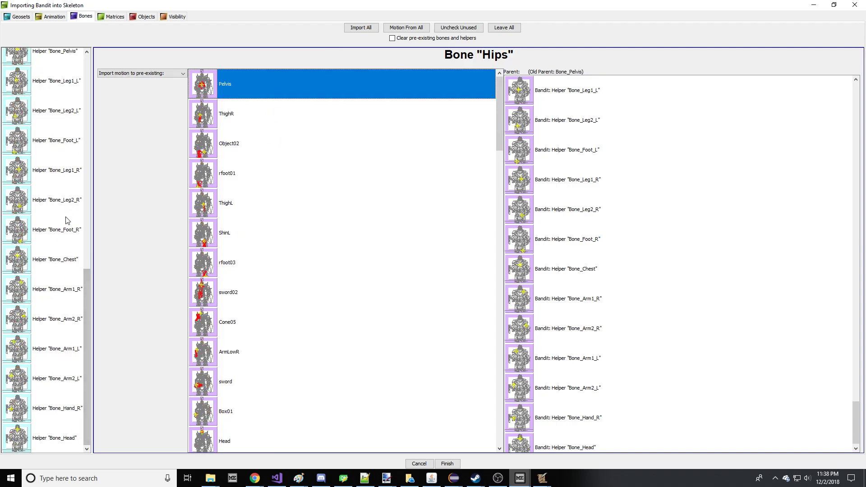
scroll(324, 237, down, 15)
scroll(324, 239, up, 3)
scroll(324, 240, down, 5)
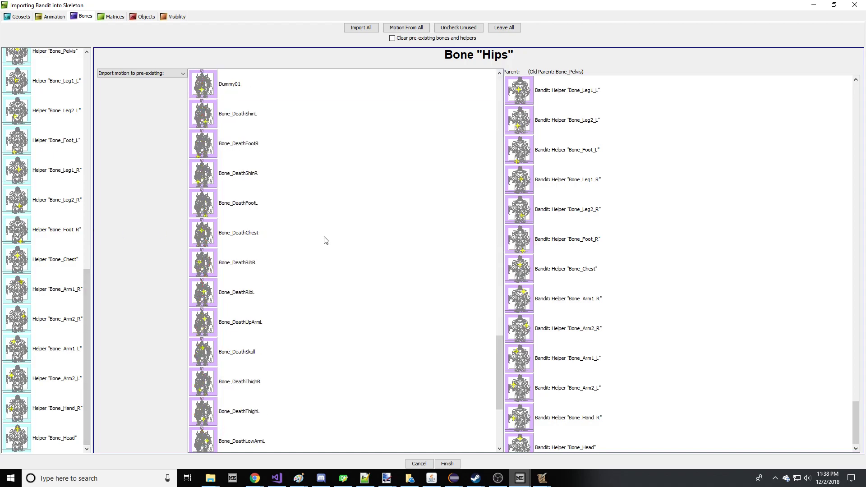
scroll(277, 269, up, 15)
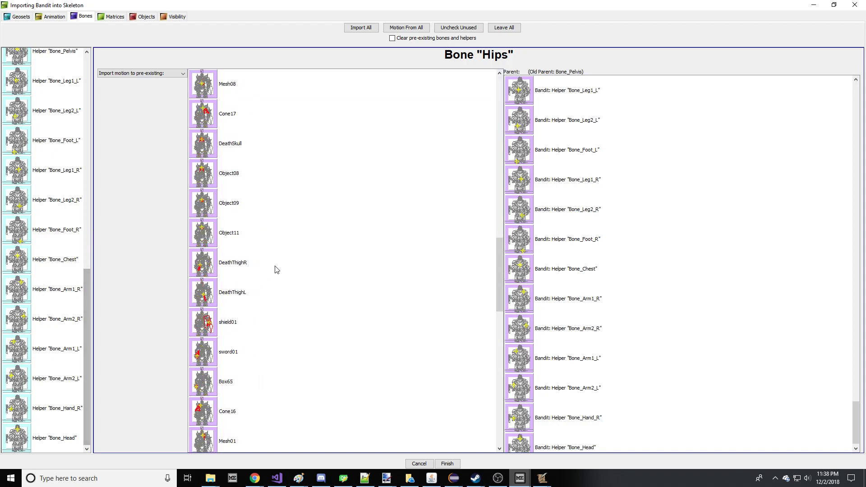
scroll(62, 274, up, 5)
click(140, 73)
click(124, 96)
- Set the Bandit's Bone_Pelvis helper to import its motion onto the Skeleton's existing Bone_Pelvis
scroll(58, 135, up, 4)
scroll(51, 113, down, 6)
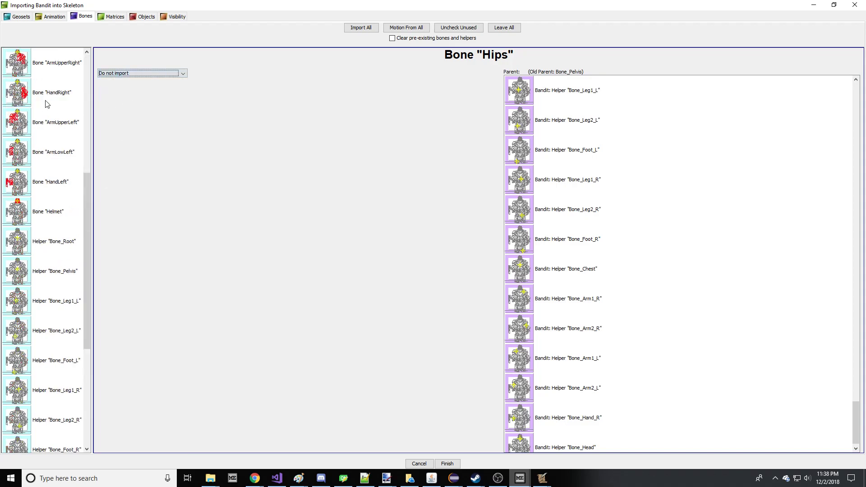
scroll(72, 162, up, 3)
click(57, 114)
click(136, 73)
click(124, 88)
- Compare the Bandit's bones and helpers with the Skeleton's existing bones to find matching motion targets
scroll(333, 162, down, 5)
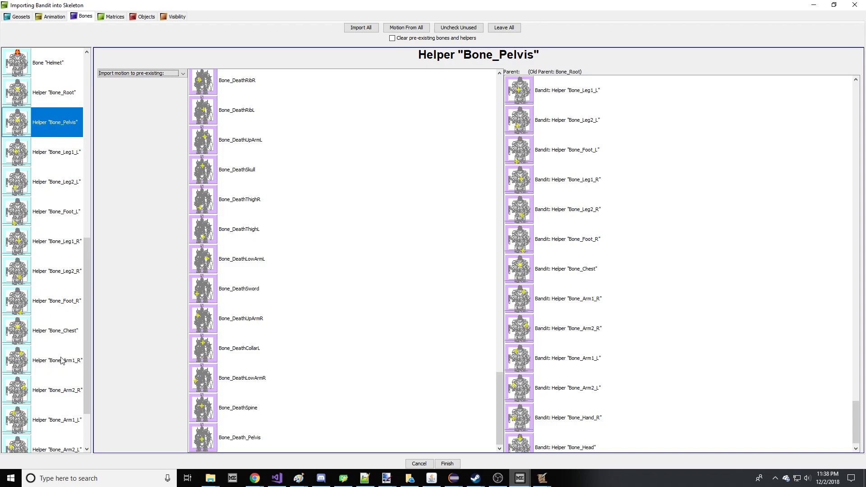
scroll(56, 343, up, 5)
scroll(53, 325, down, 5)
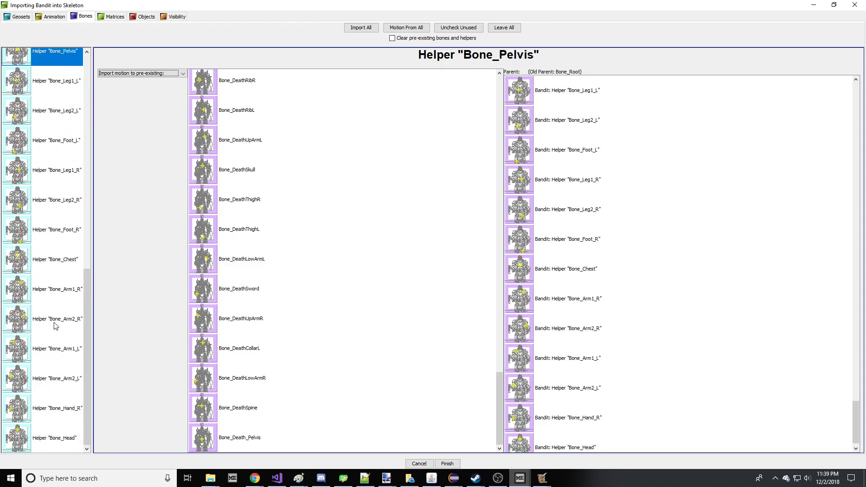
scroll(58, 324, up, 5)
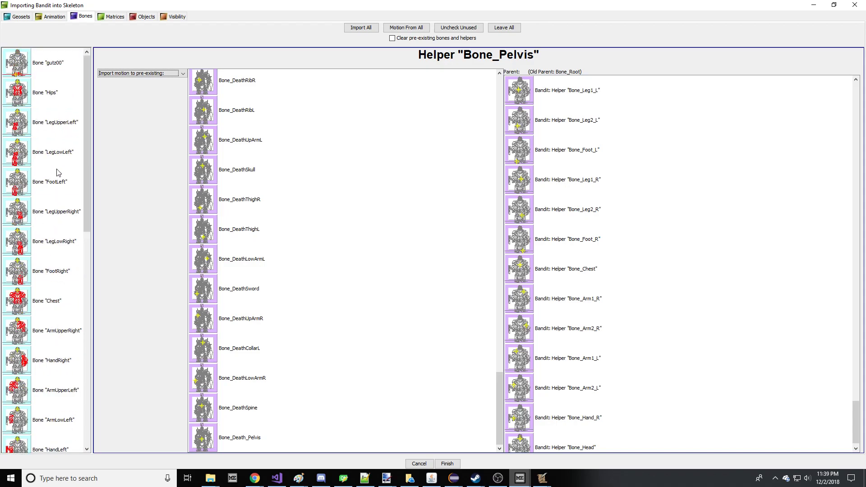
scroll(47, 256, down, 5)
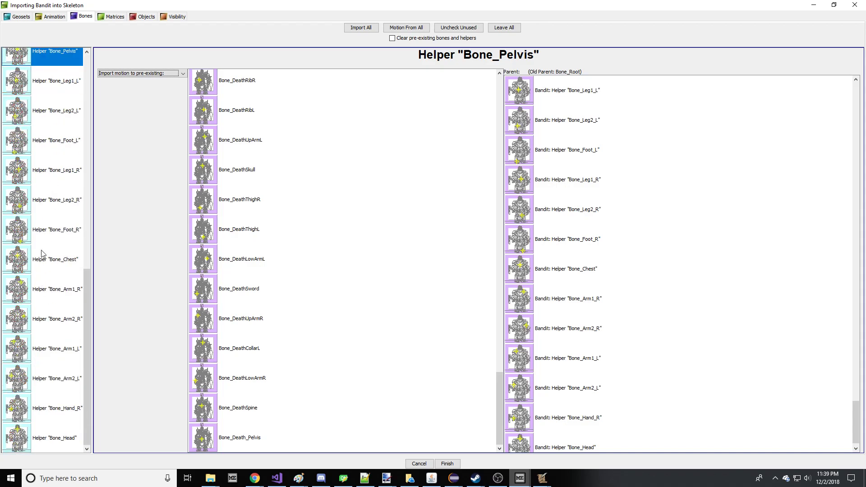
scroll(37, 258, up, 5)
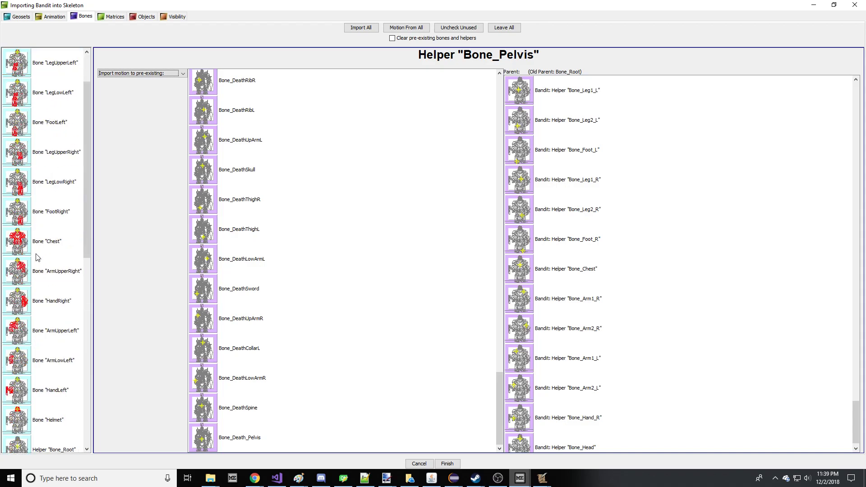
scroll(256, 254, up, 5)
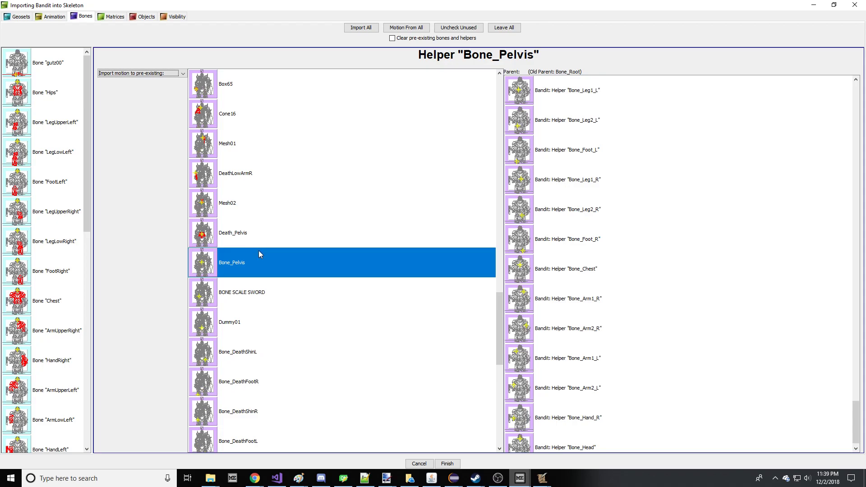
scroll(258, 249, down, 5)
scroll(266, 264, up, 2)
scroll(265, 264, down, 1)
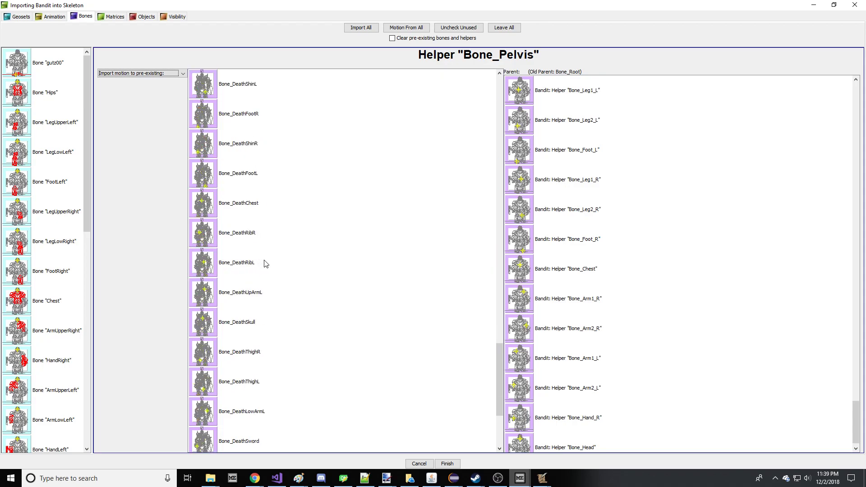
- Examine the Skeleton's existing bones offered as motion targets for Bone_Pelvis and compare them with the Bandit's helpers
scroll(265, 263, up, 6)
scroll(266, 263, up, 10)
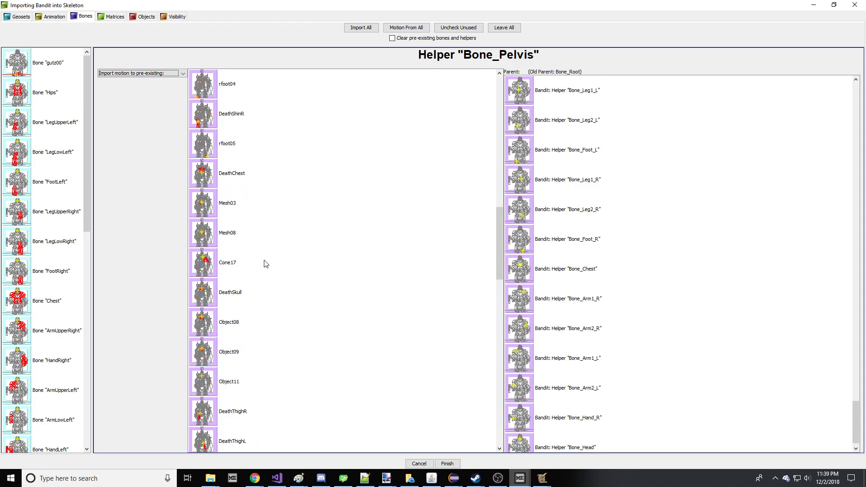
scroll(266, 263, up, 1)
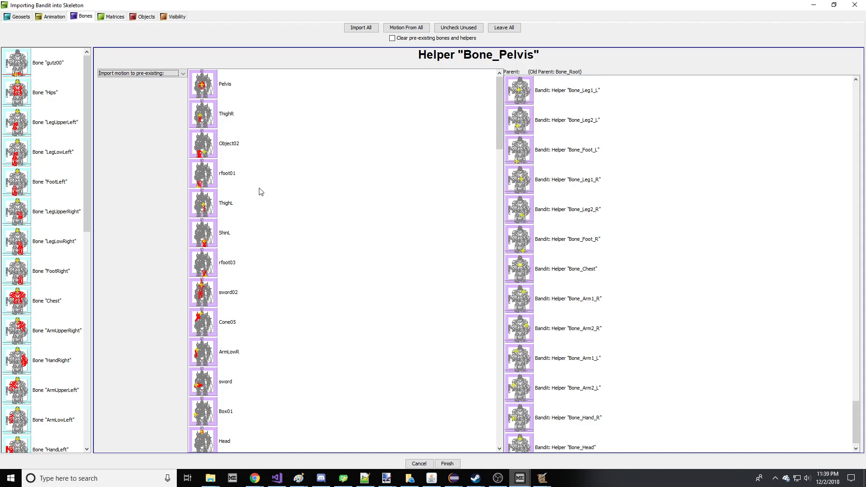
scroll(250, 324, down, 3)
scroll(283, 302, down, 10)
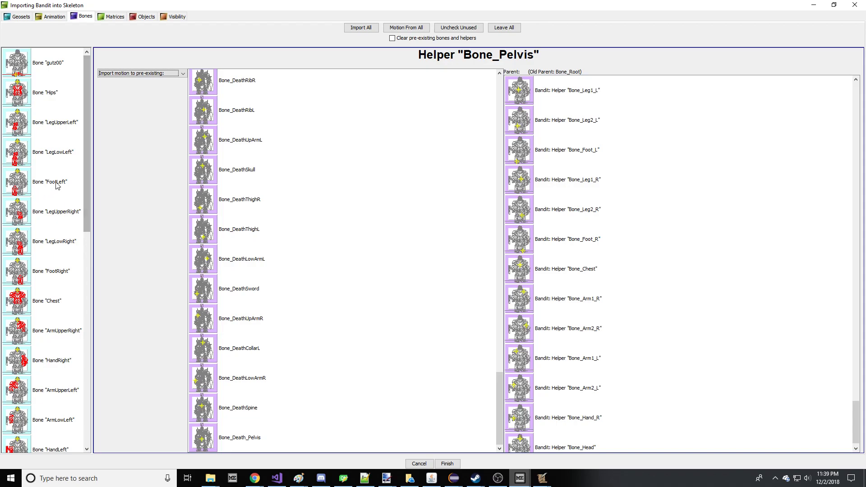
scroll(58, 181, down, 6)
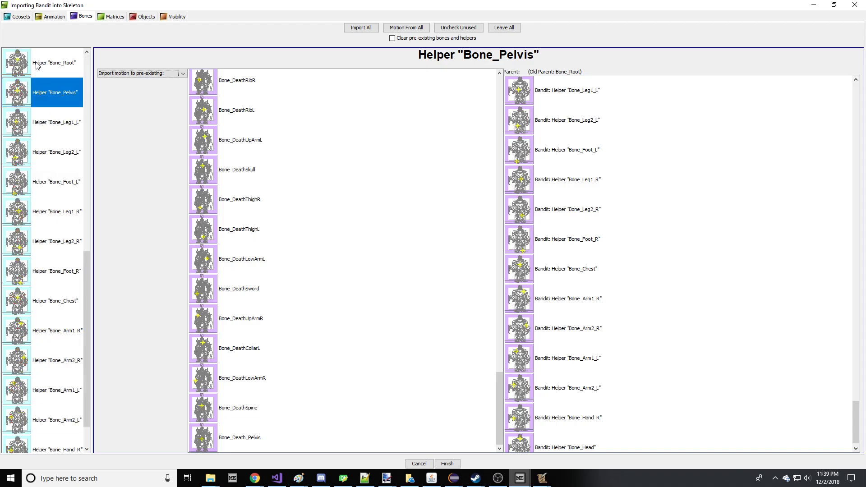
scroll(212, 117, up, 4)
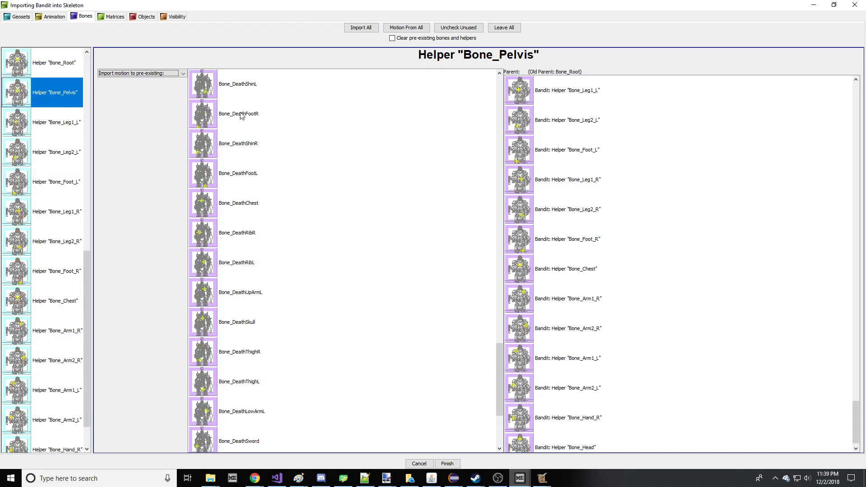
click(246, 174)
scroll(271, 219, up, 4)
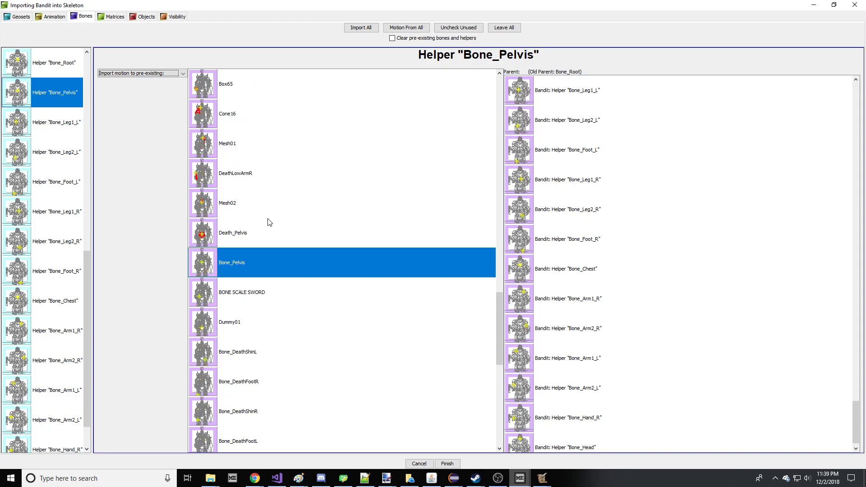
scroll(271, 217, down, 12)
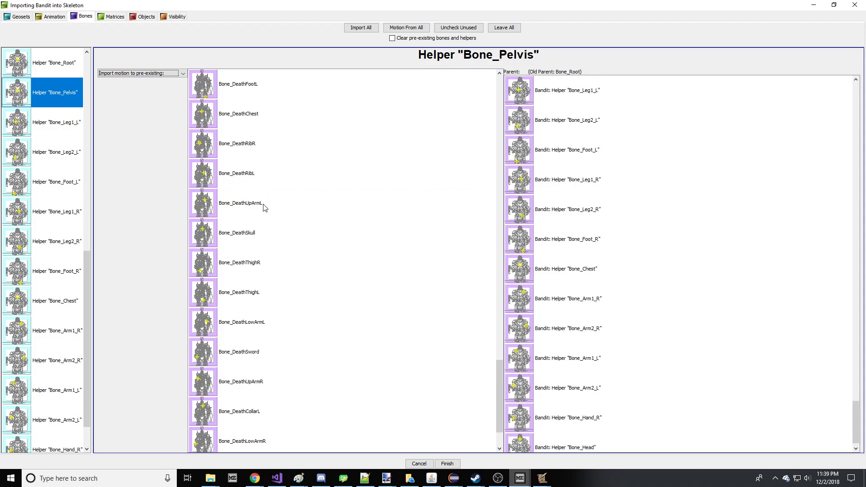
scroll(264, 217, up, 5)
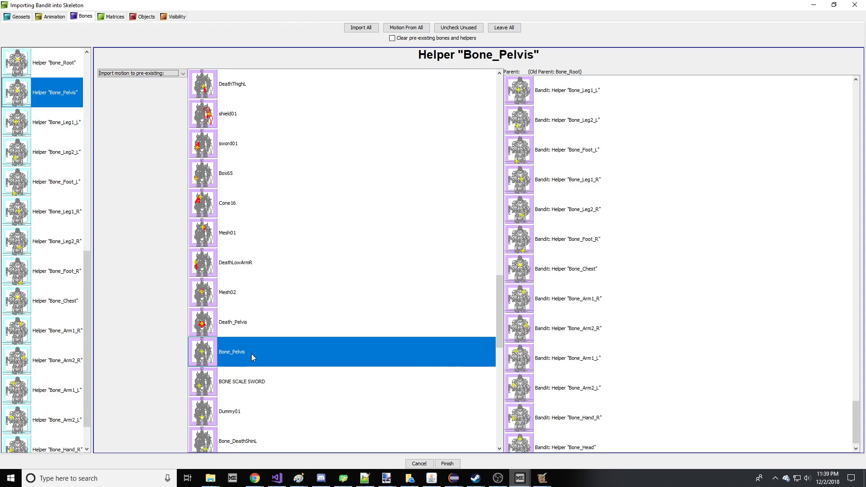
click(52, 102)
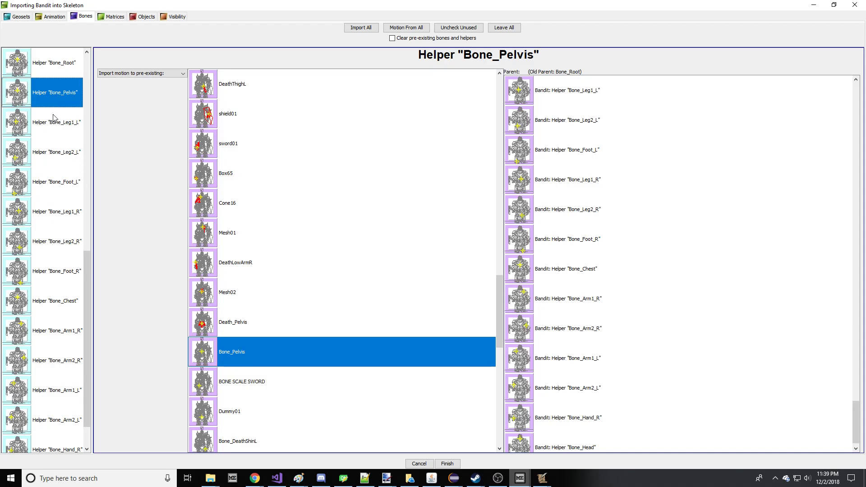
- Set the Bandit's Bone_Leg1_L helper to import its motion to a pre-existing bone
click(53, 121)
click(104, 74)
click(110, 86)
scroll(220, 136, up, 15)
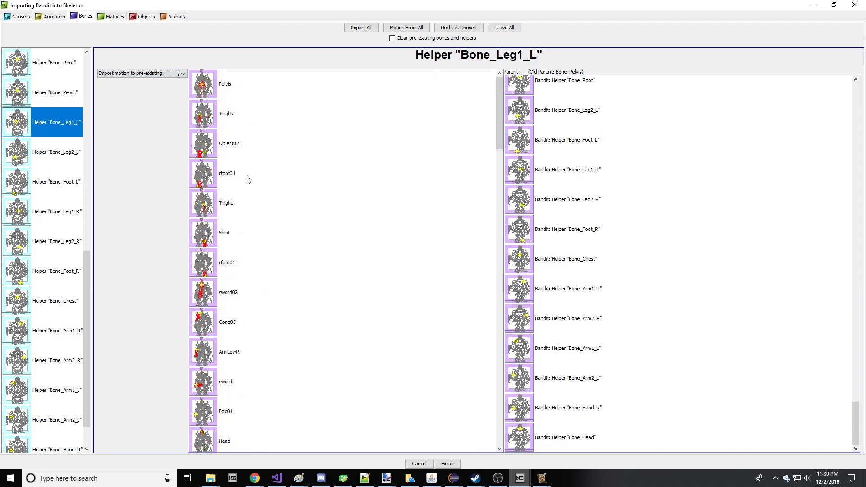
- Switch to the model editor and its view controller, and show the Skeleton's pivot points with their object names
mouse_move(520, 478)
click(473, 439)
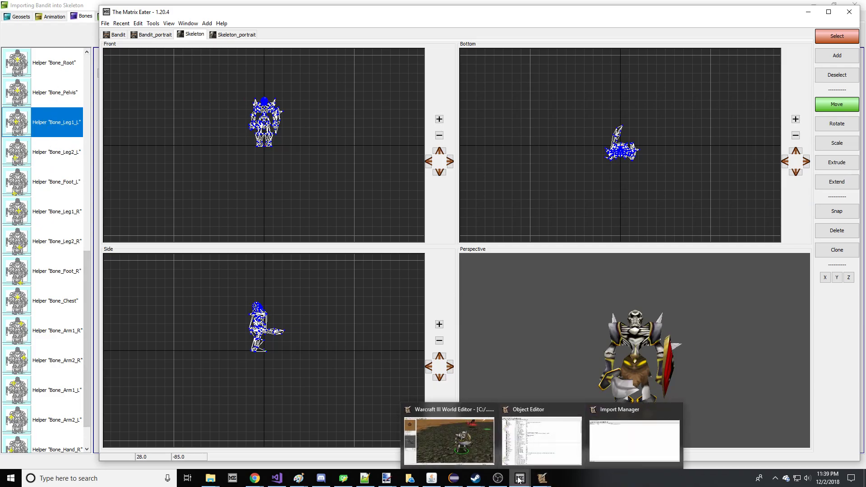
mouse_move(520, 478)
click(518, 433)
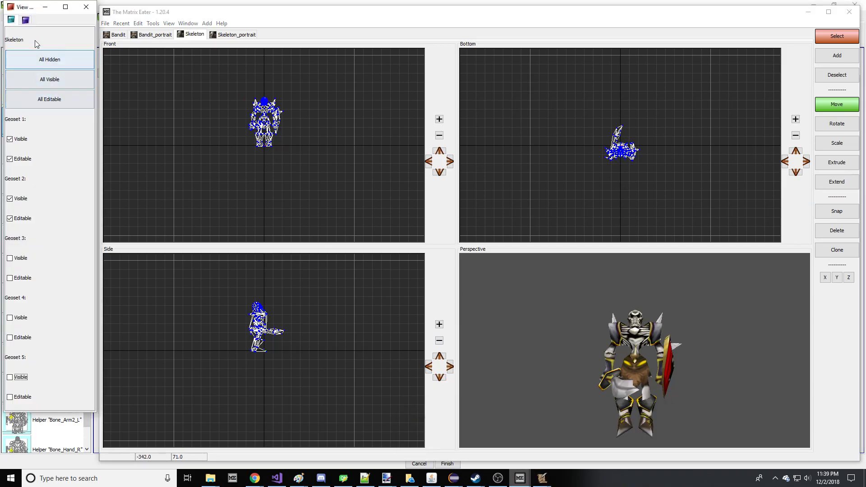
click(25, 20)
click(30, 65)
click(35, 142)
- Examine the named pivot points around the Skeleton's pelvis and upper legs in the front view
scroll(275, 124, up, 3)
scroll(130, 168, up, 2)
click(130, 167)
scroll(236, 147, up, 5)
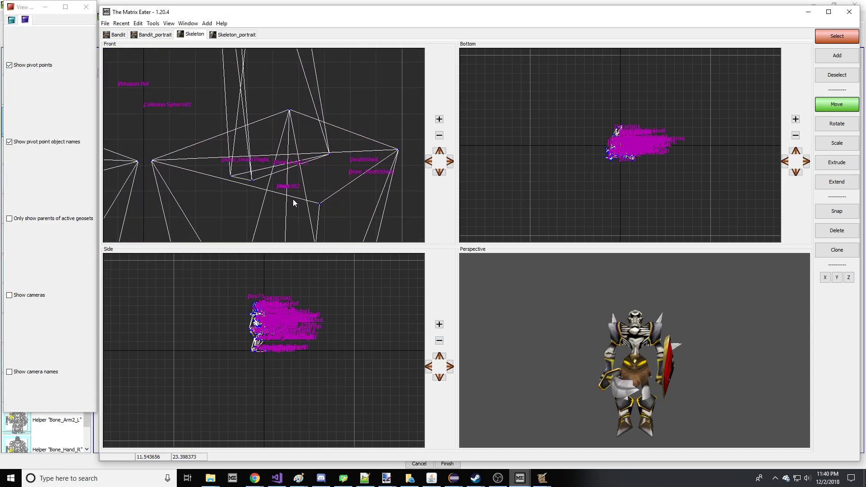
scroll(276, 166, down, 4)
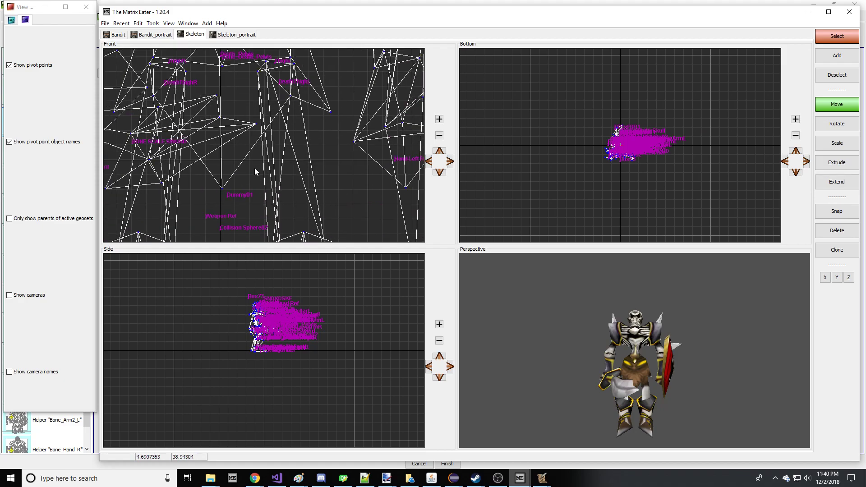
scroll(282, 121, down, 3)
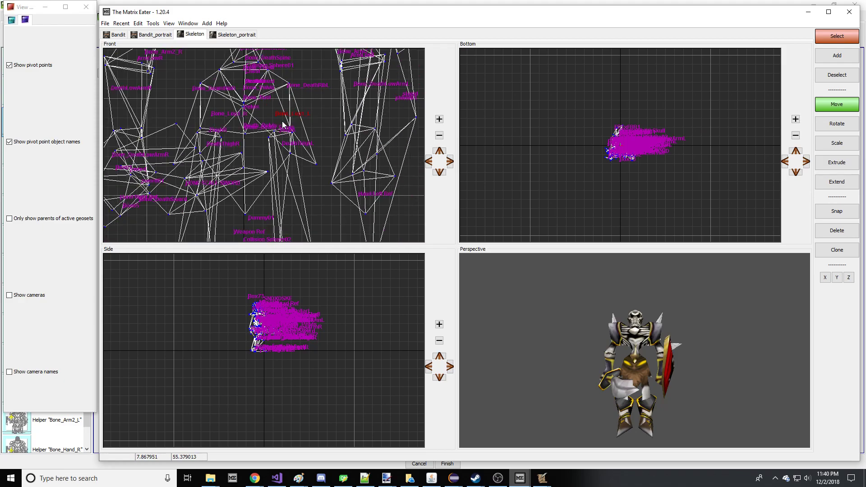
scroll(271, 151, down, 2)
scroll(270, 153, up, 4)
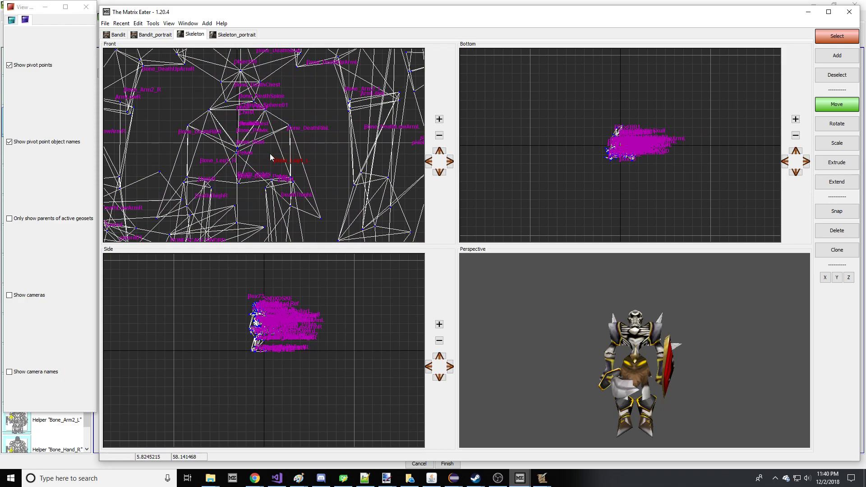
scroll(270, 157, down, 2)
- Return to the Bandit import window and check which existing Skeleton bone is matched to Bone_Leg1_L
mouse_move(519, 478)
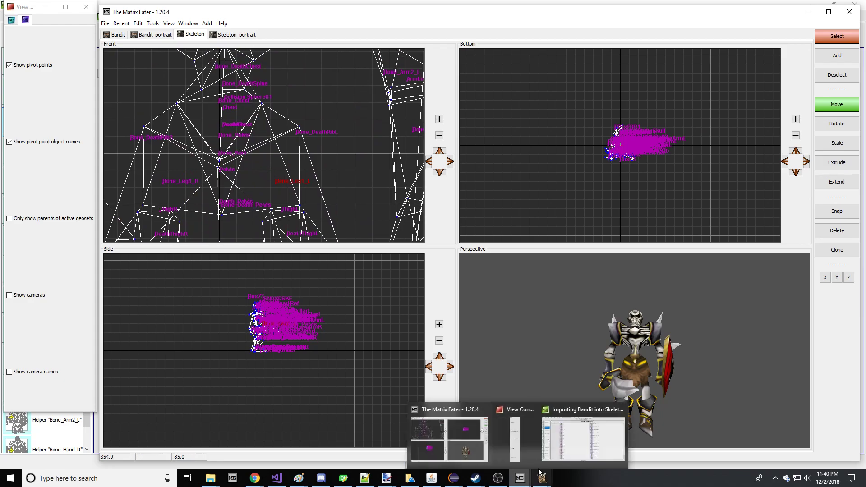
click(582, 433)
scroll(323, 228, down, 10)
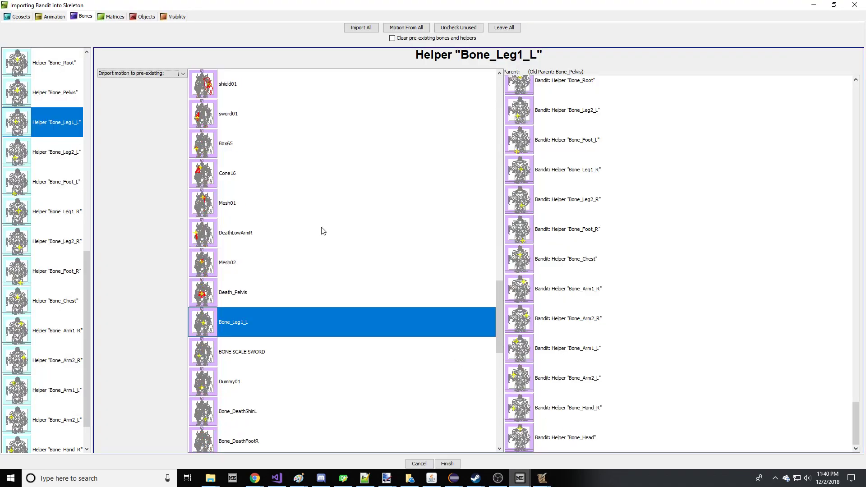
scroll(323, 231, up, 4)
scroll(322, 231, down, 1)
scroll(323, 231, up, 1)
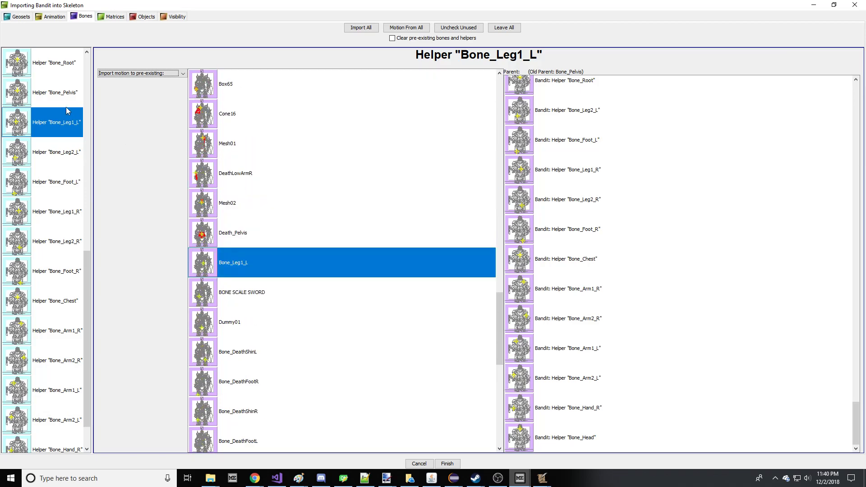
- Set the Bandit's Bone_Root helper to import its motion onto the Skeleton's existing Bone_Root
click(61, 76)
scroll(56, 117, up, 3)
click(128, 74)
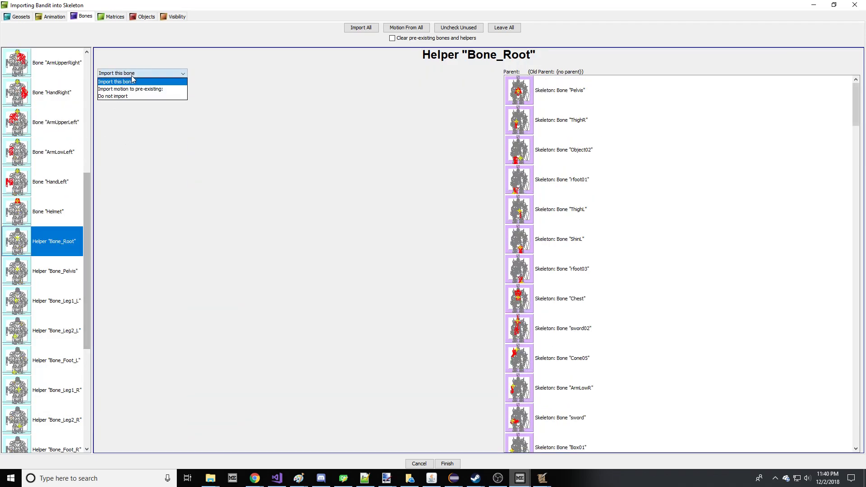
click(130, 89)
scroll(271, 208, down, 10)
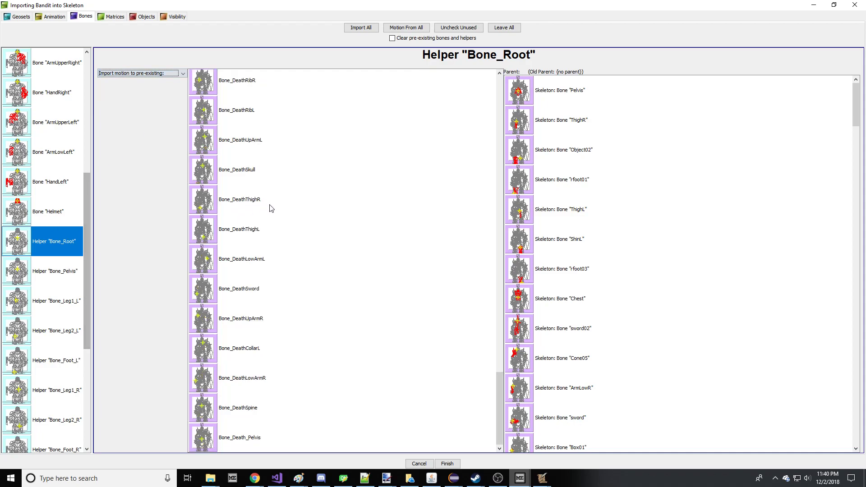
scroll(283, 257, up, 10)
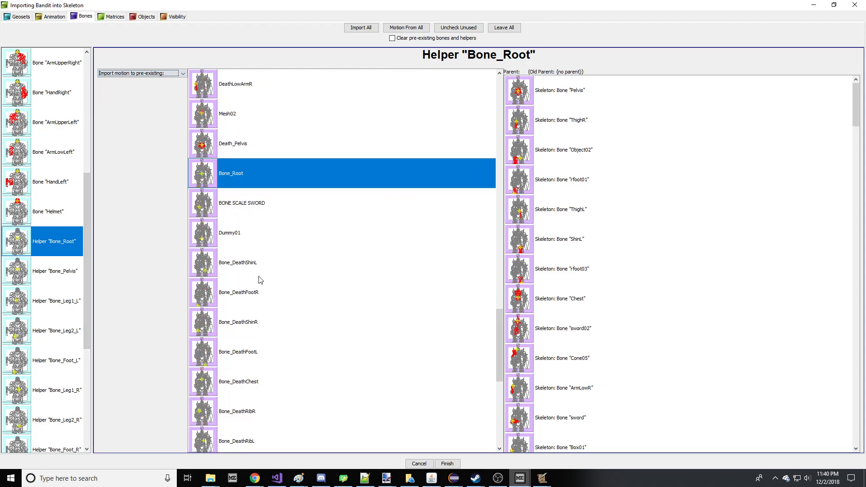
- Set all Bandit helpers from Bone_Root through Bone_Head to import their motion to pre-existing bones
click(54, 270)
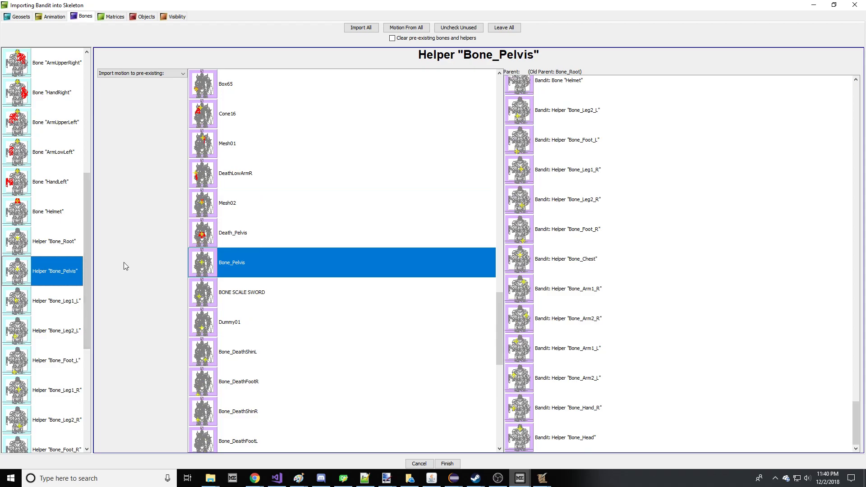
key(Down)
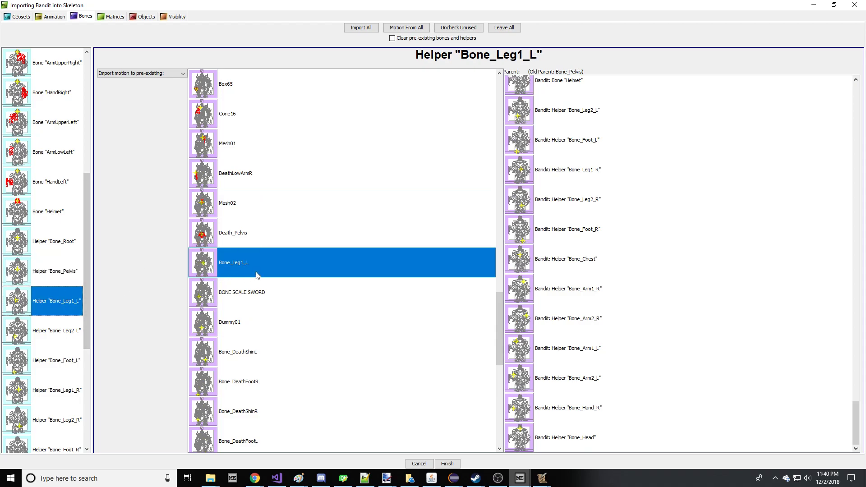
click(58, 327)
click(139, 73)
click(118, 80)
click(58, 234)
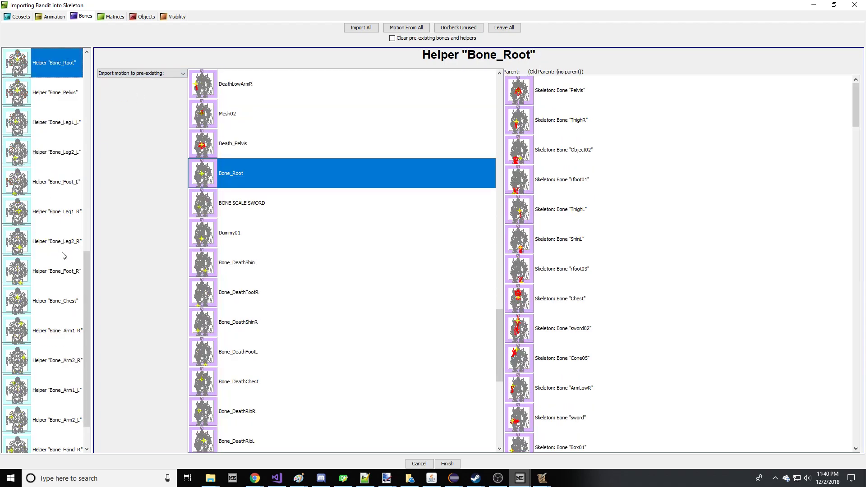
scroll(63, 270, down, 3)
shift+click(63, 432)
click(126, 73)
click(130, 89)
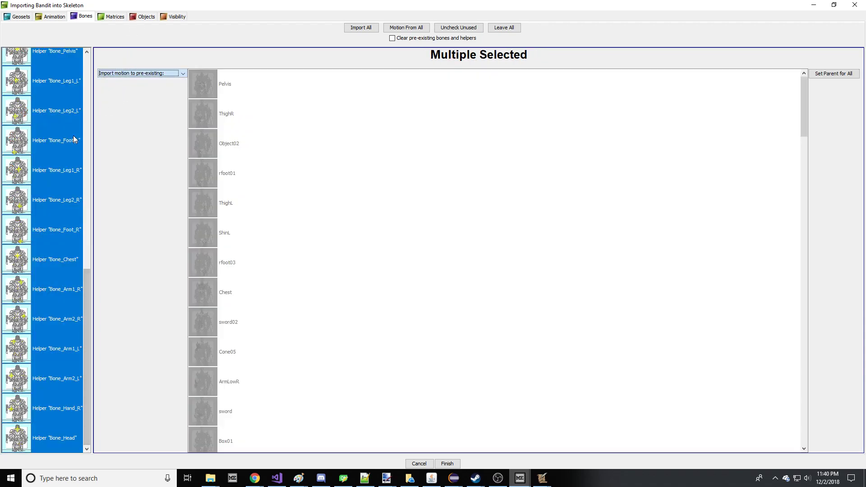
- Set the Bandit's regular bones listed before the helpers, ending with Helmet, to Do not import
scroll(52, 230, up, 3)
click(49, 326)
scroll(60, 176, up, 2)
shift+click(48, 51)
click(135, 73)
click(121, 94)
scroll(56, 184, down, 5)
scroll(56, 184, up, 4)
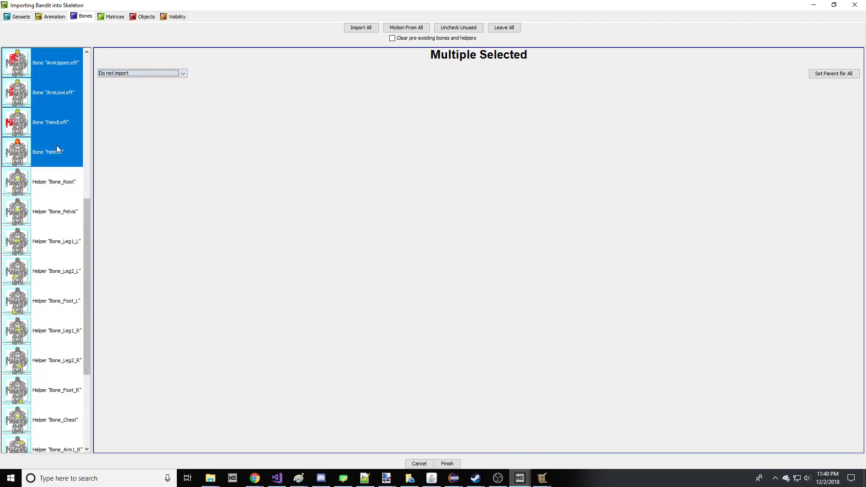
- Review the motion targets of the pelvis and left leg helpers, and clear the target of the Bone_Leg1_L helper
click(58, 193)
click(68, 211)
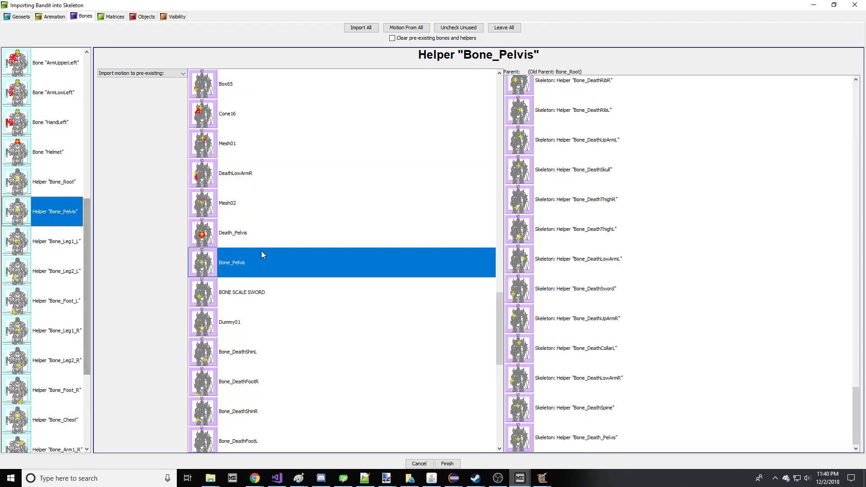
click(19, 240)
click(66, 279)
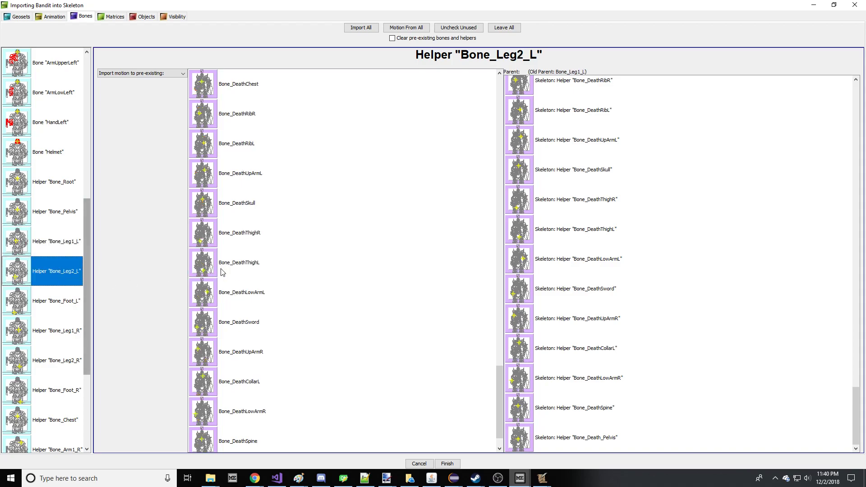
click(60, 245)
ctrl+click(279, 253)
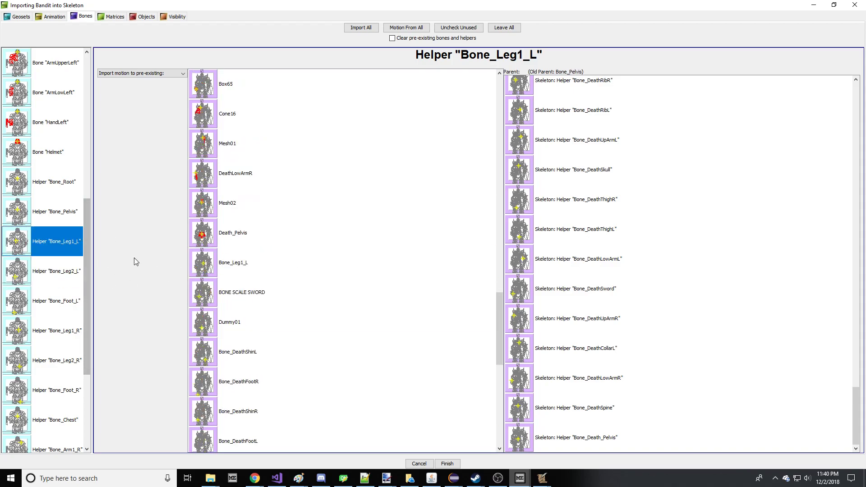
- Set the Bandit's Bone_Leg1_R helper to import its motion onto the Skeleton's existing Bone_Leg1_L
click(58, 331)
scroll(302, 285, up, 1)
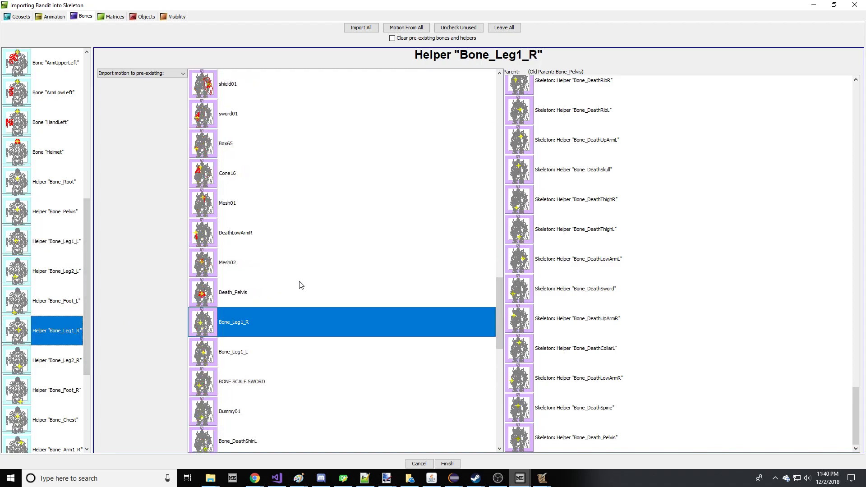
click(256, 346)
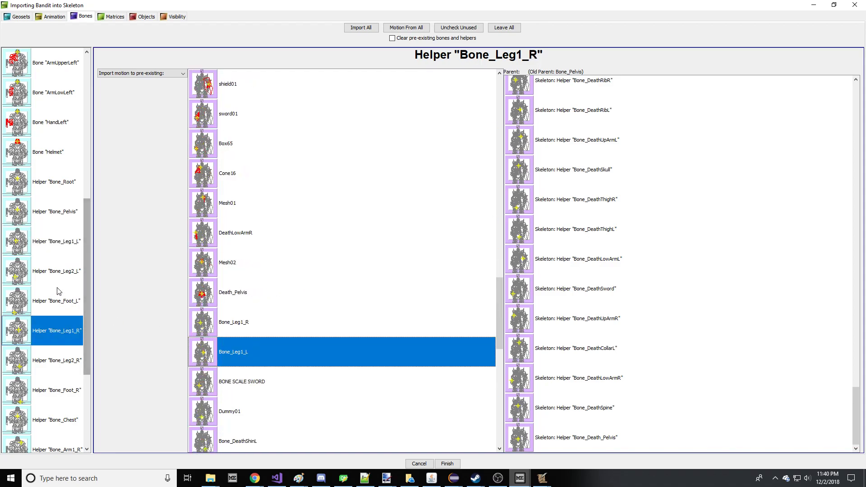
- Set the Bandit's Bone_Leg1_L helper to import its motion onto the Skeleton's existing Bone_Leg1_R
click(58, 241)
scroll(290, 338, up, 3)
scroll(289, 335, down, 5)
scroll(288, 335, up, 1)
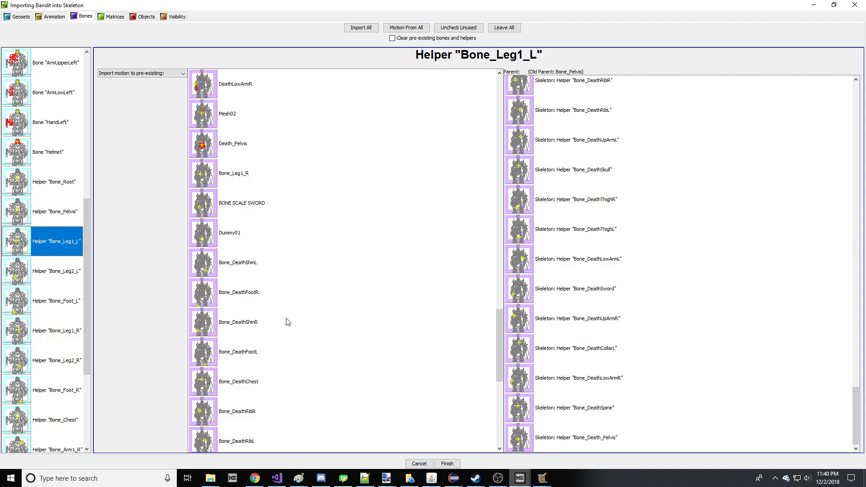
click(252, 174)
- Clear the Bone_Leg2_L helper's motion target, and set the Bandit's Bone_Leg2_R helper to import its motion onto the Skeleton's Bone_Leg2_L
click(59, 272)
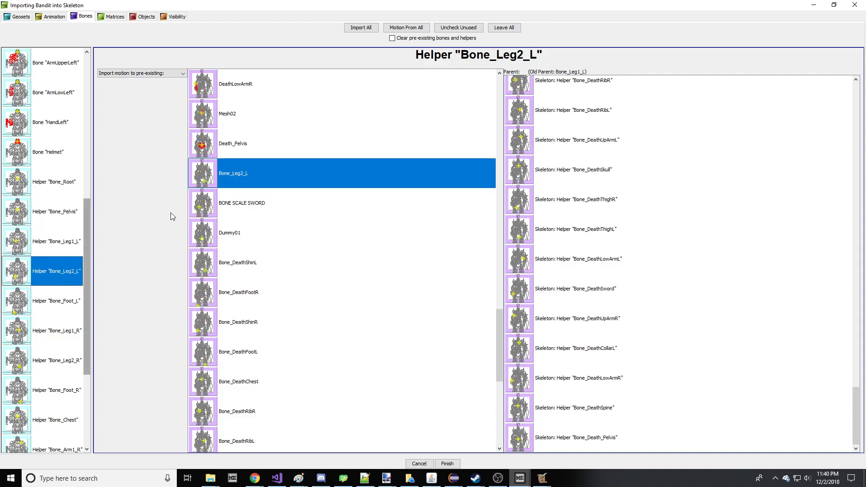
click(238, 172)
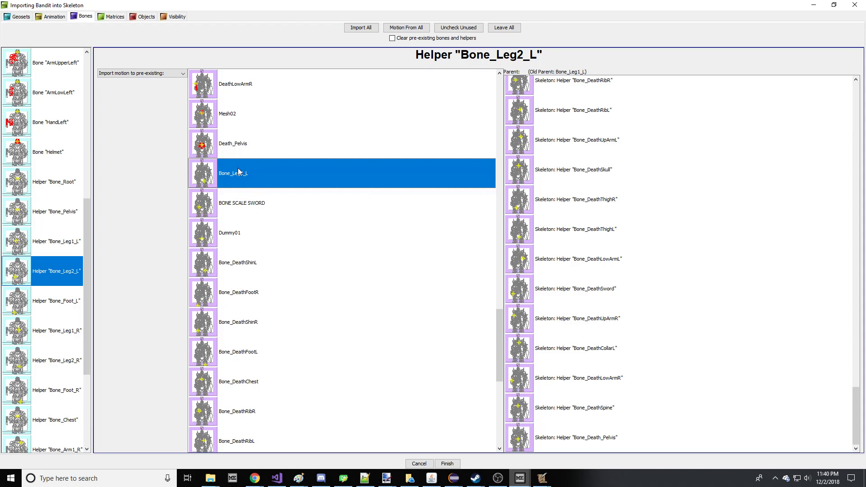
click(56, 360)
scroll(264, 255, down, 3)
scroll(269, 287, up, 4)
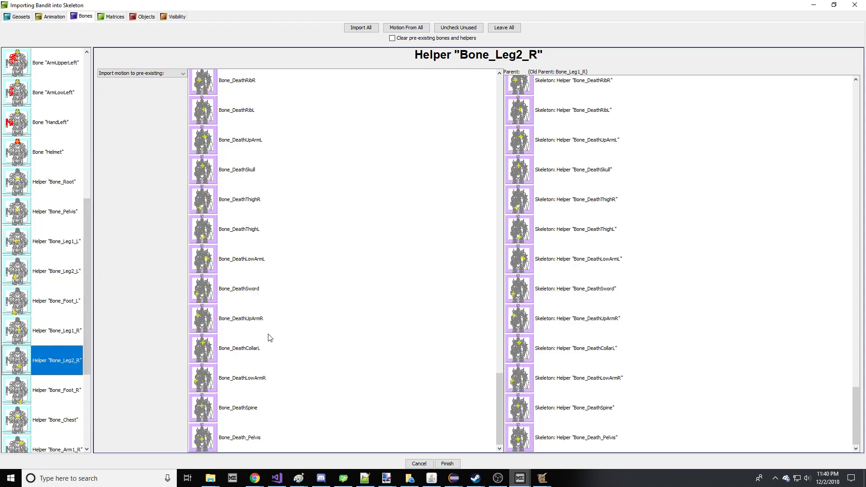
click(268, 266)
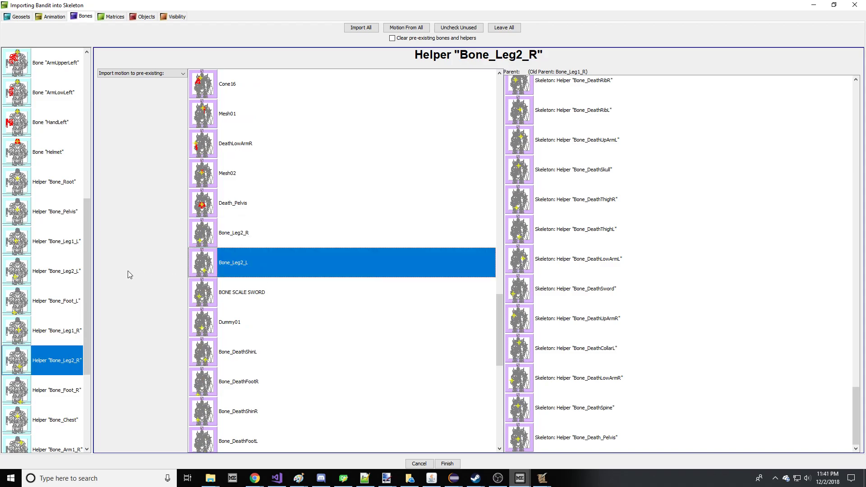
- Set the Bandit's Bone_Leg2_L helper to import its motion onto the Skeleton's Bone_Leg2_R, and check the other leg helpers' targets
click(67, 270)
scroll(280, 259, up, 1)
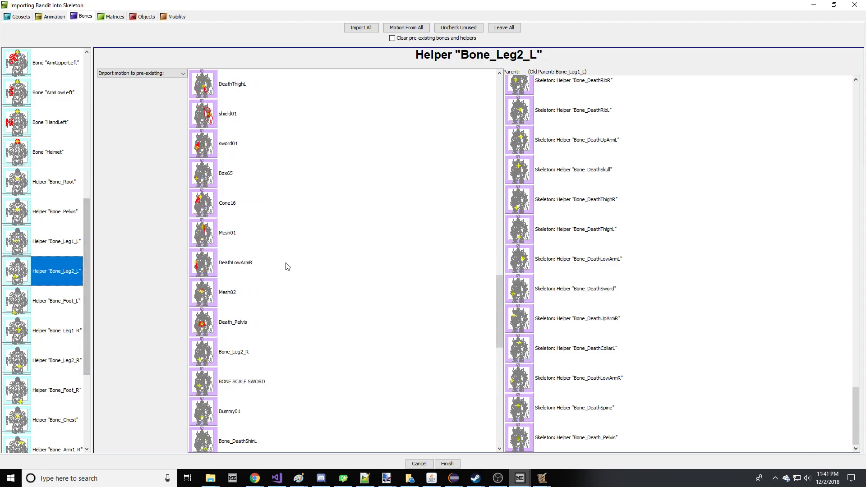
click(255, 270)
scroll(54, 203, down, 2)
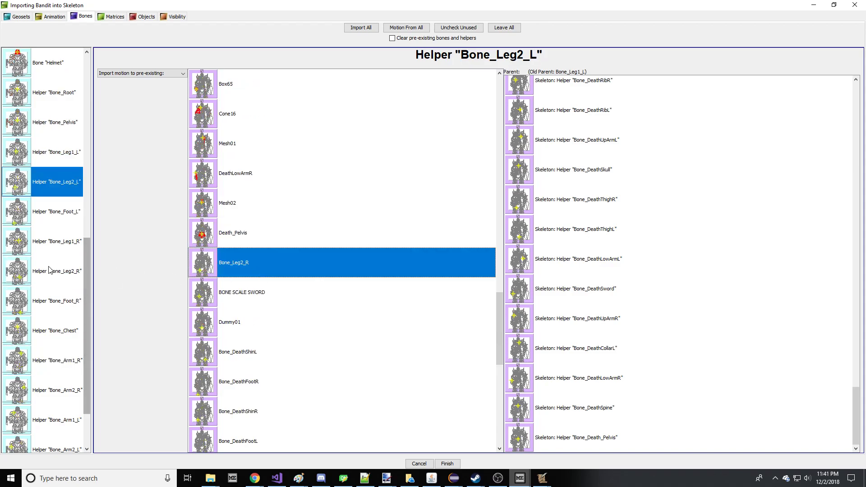
click(67, 143)
click(69, 168)
click(72, 198)
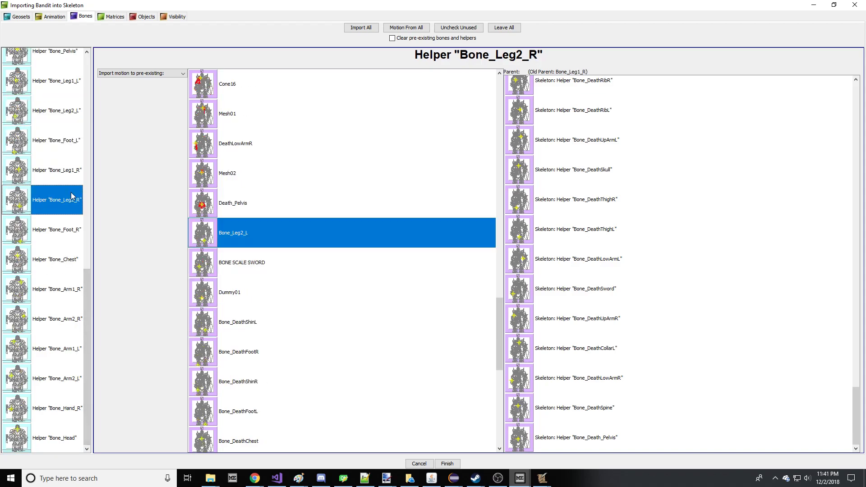
click(70, 120)
click(72, 192)
- Clear the existing motion targets of the Bandit's Bone_Foot_R and Bone_Foot_L helpers
click(67, 232)
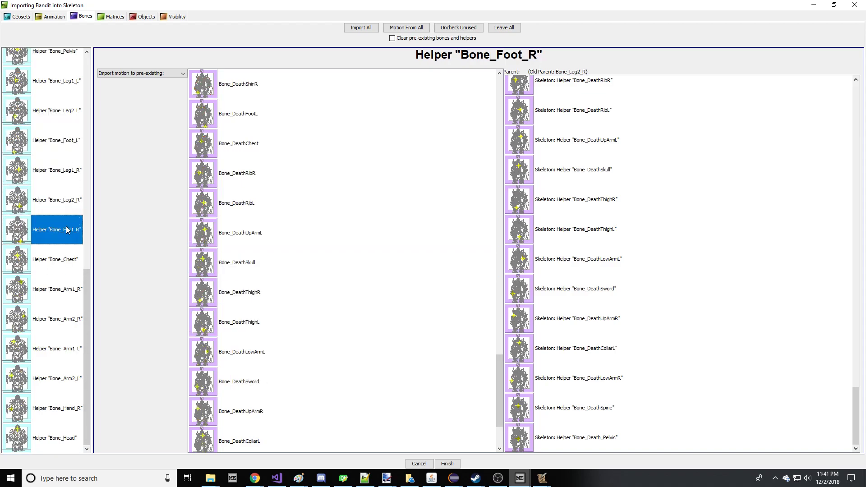
scroll(254, 251, up, 5)
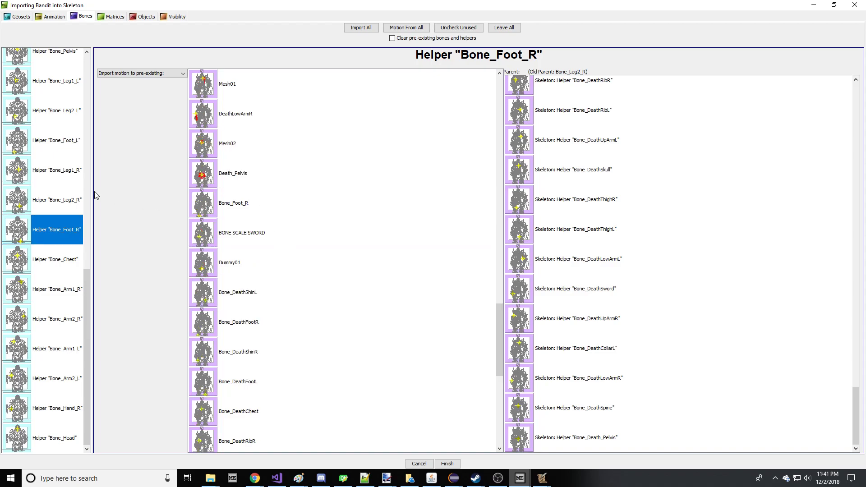
click(64, 144)
scroll(270, 246, up, 5)
click(271, 255)
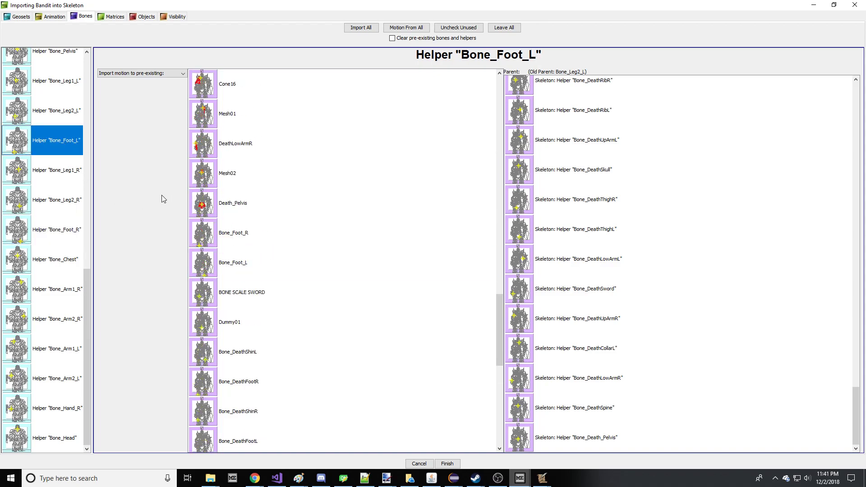
- Map the Bandit's Bone_Foot_R helper motion onto the Skeleton's Bone_Foot_L, and the Bone_Foot_L helper motion onto Bone_Foot_R
click(60, 229)
click(244, 233)
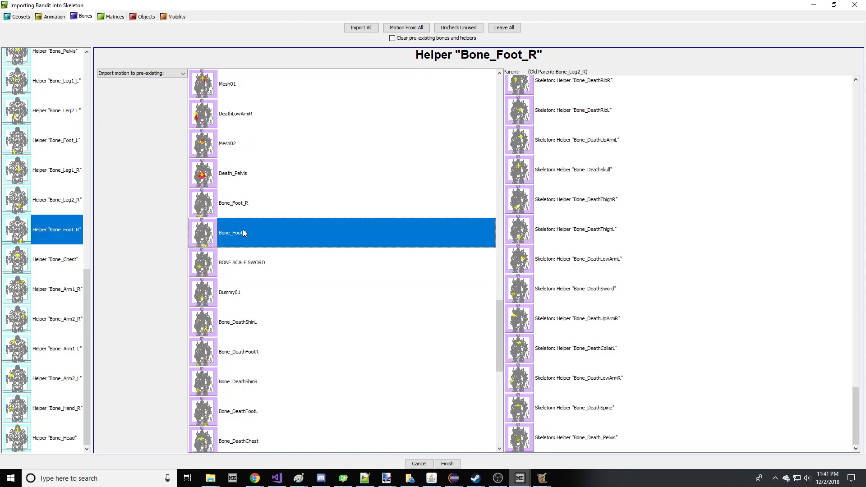
click(57, 140)
- Leave the Bone_Chest helper as it is, and clear the motion target of the Bandit's Bone_Arm1_R helper
click(56, 257)
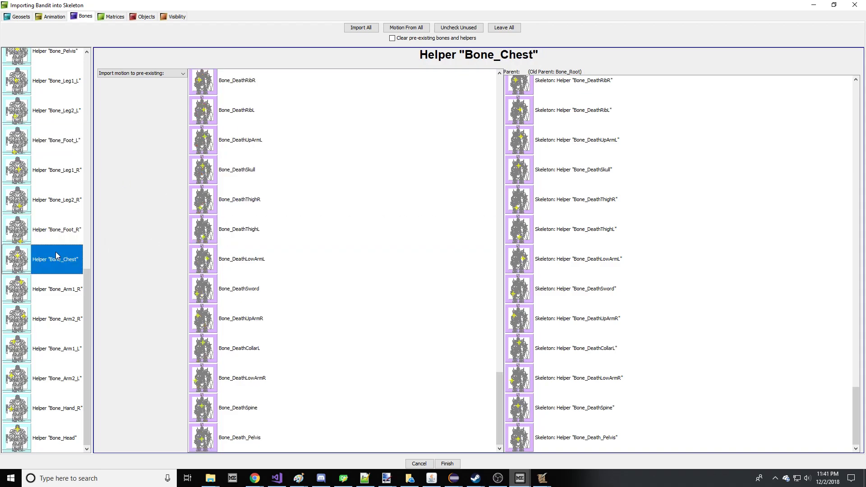
click(53, 279)
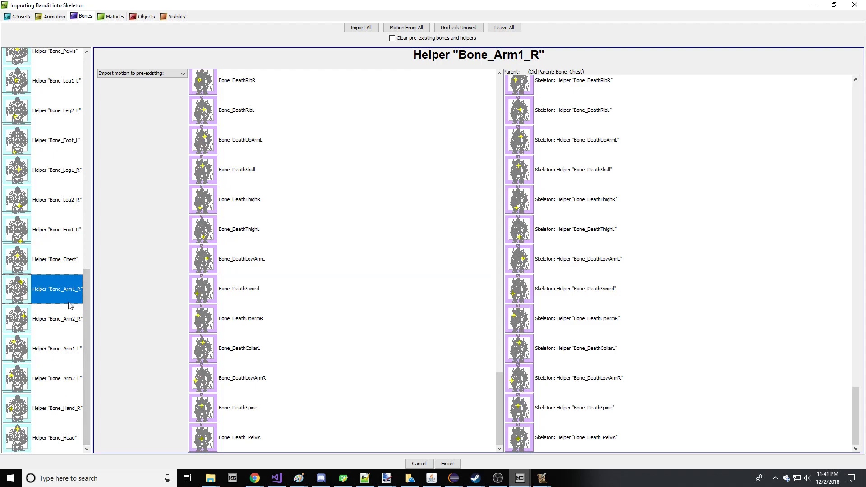
scroll(308, 276, up, 4)
ctrl+click(273, 183)
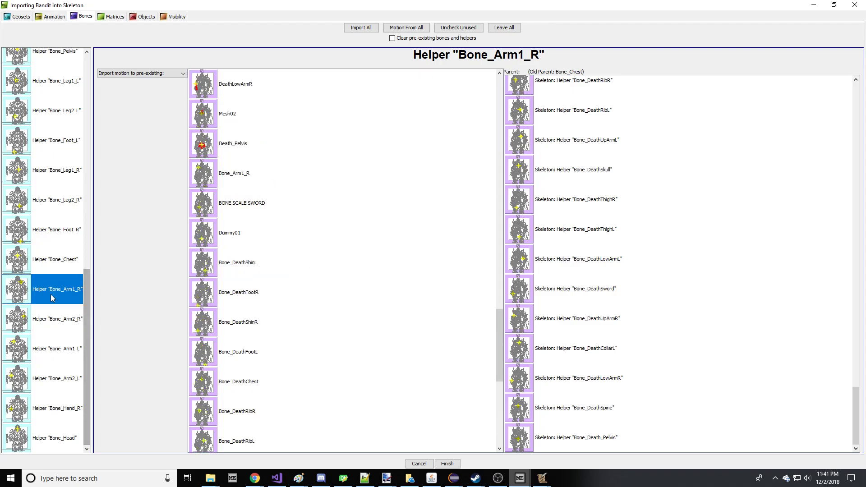
- Map the Bandit's Bone_Arm1_L helper motion onto the Skeleton's Bone_Arm1_R, and the Bone_Arm1_R helper motion onto Bone_Arm1_L
click(57, 349)
scroll(266, 208, down, 1)
scroll(266, 277, up, 2)
click(249, 266)
click(50, 291)
click(265, 208)
- Swap the lower-arm targets: map the Bandit's Bone_Arm2_L helper motion onto the Skeleton's Bone_Arm2_R, and Bone_Arm2_R onto Bone_Arm2_L
click(69, 321)
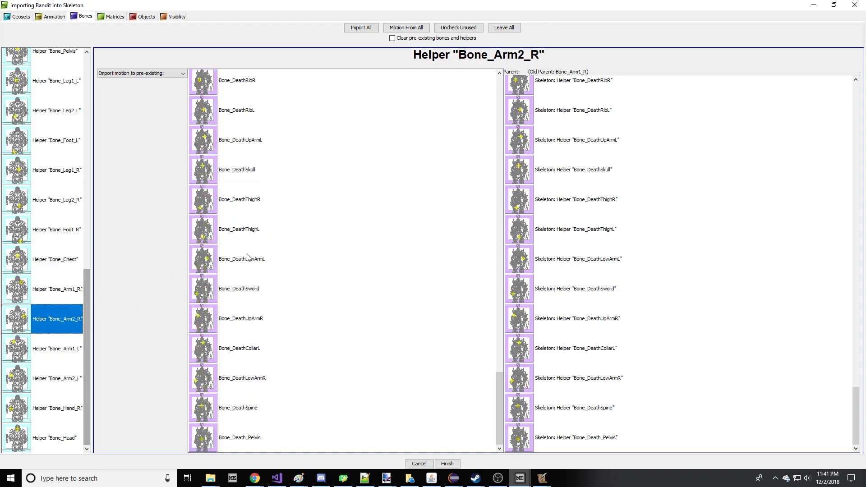
ctrl+click(257, 177)
click(63, 377)
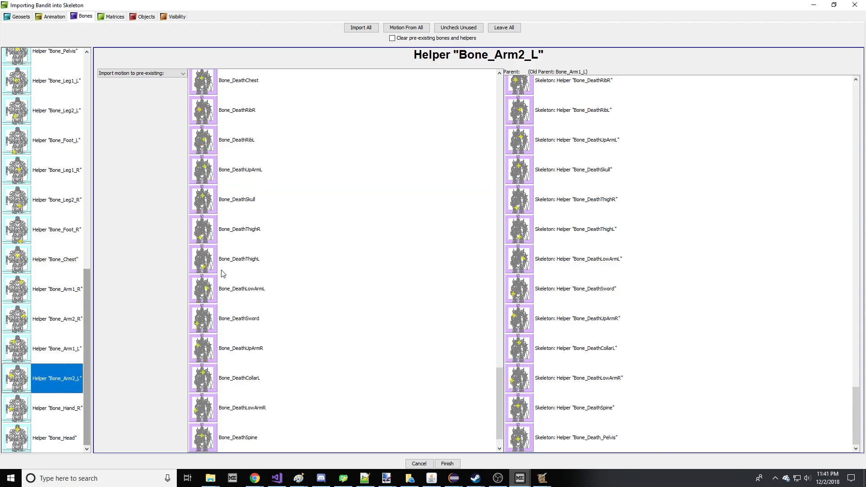
ctrl+click(255, 147)
click(244, 264)
click(72, 319)
click(265, 200)
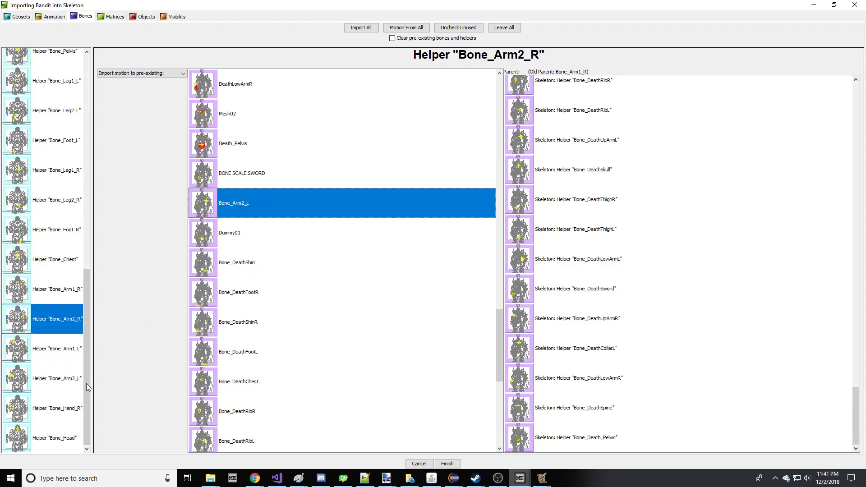
click(67, 383)
- Look through the Skeleton's pre-existing bones for a match to the Bandit's Bone_Hand_R helper, and check the Bone_Head helper's targets
click(69, 407)
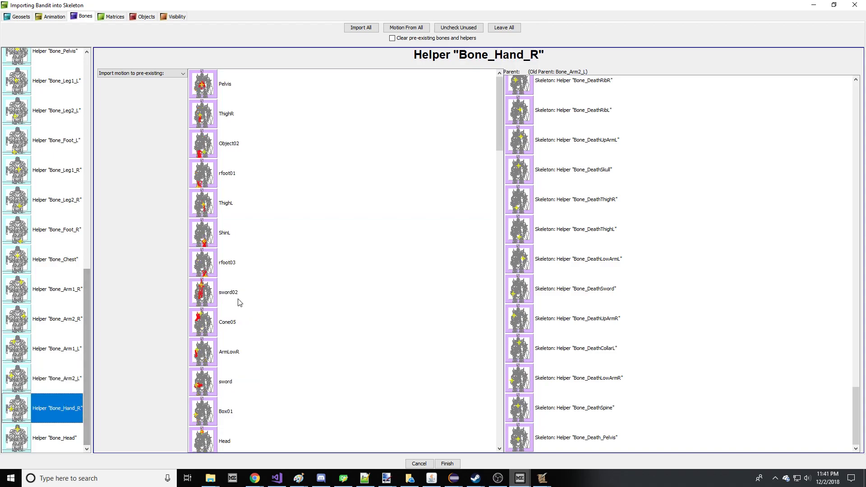
scroll(311, 293, down, 12)
scroll(314, 296, down, 1)
scroll(313, 298, down, 2)
scroll(312, 298, up, 2)
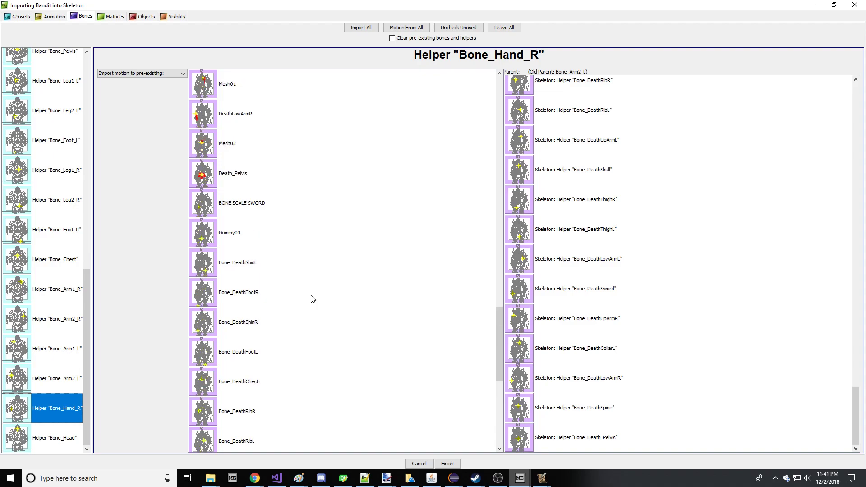
click(55, 438)
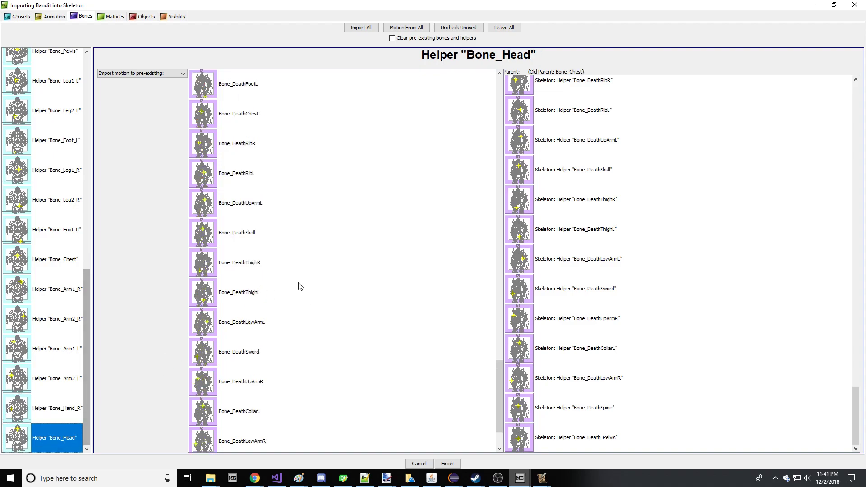
click(62, 405)
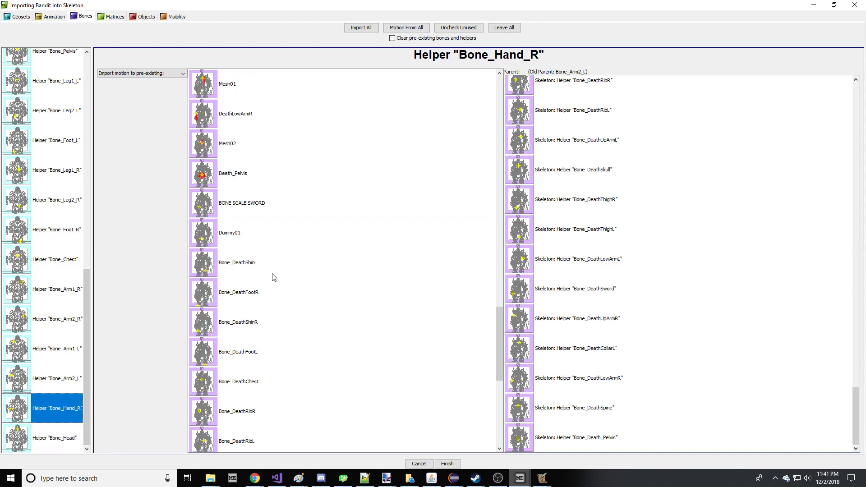
scroll(273, 277, up, 3)
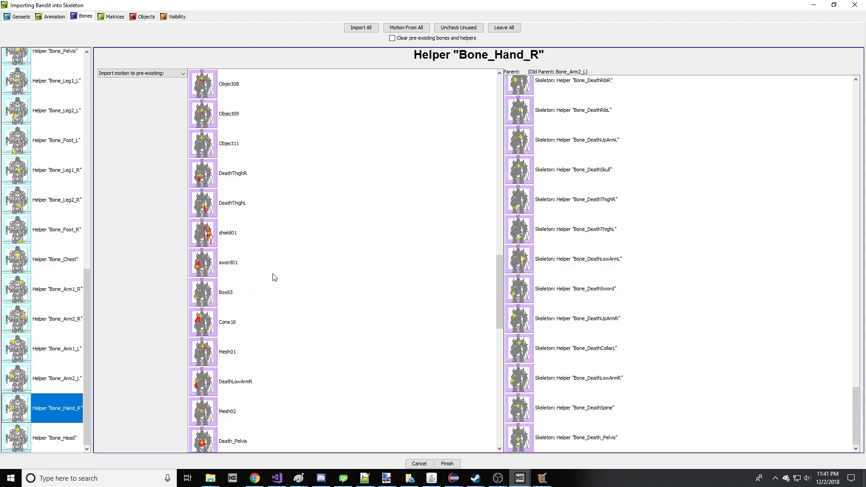
scroll(273, 277, down, 6)
scroll(275, 278, up, 7)
scroll(275, 278, up, 9)
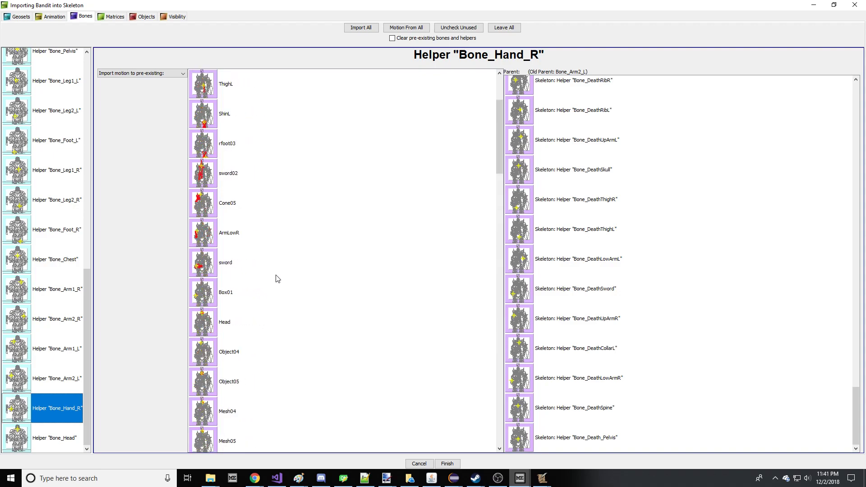
scroll(278, 200, down, 15)
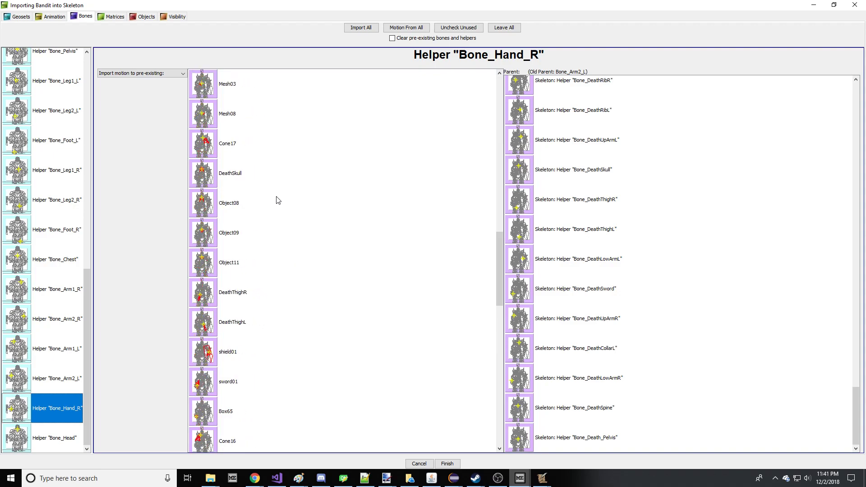
scroll(302, 249, up, 3)
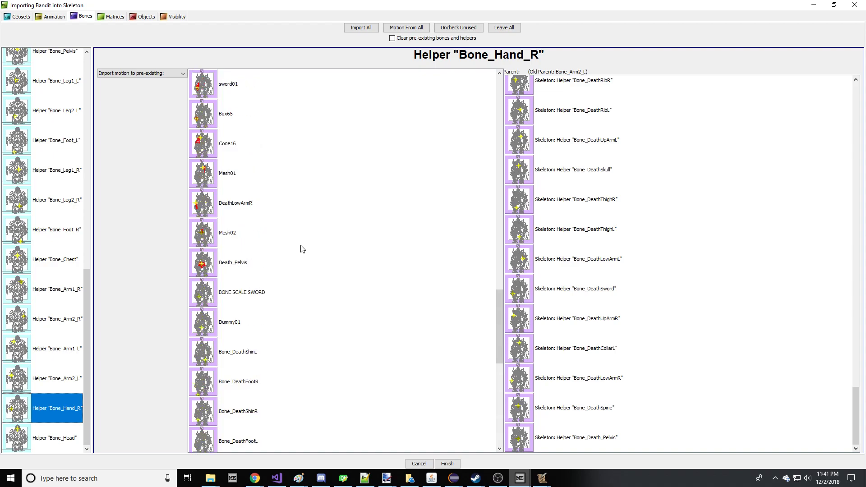
scroll(268, 274, up, 1)
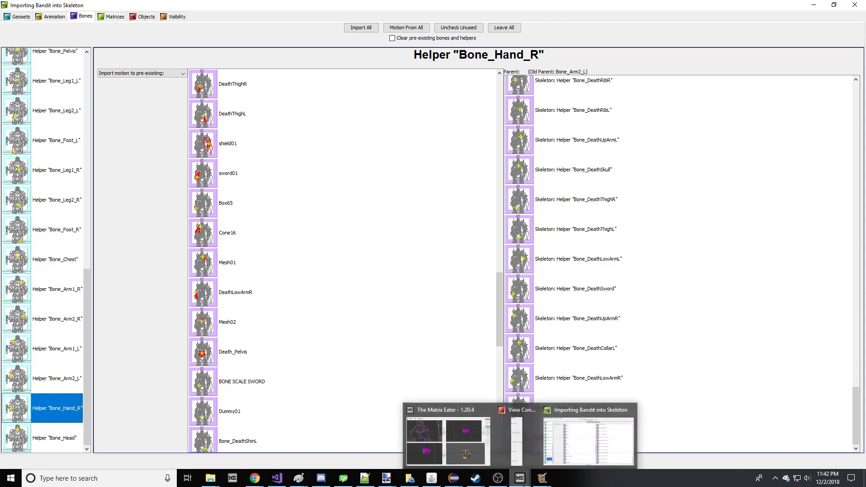
- Switch to The Matrix Eater's main window and examine the Skeleton's nodes around its sword hand in the front, side and perspective views
click(455, 425)
scroll(230, 136, up, 3)
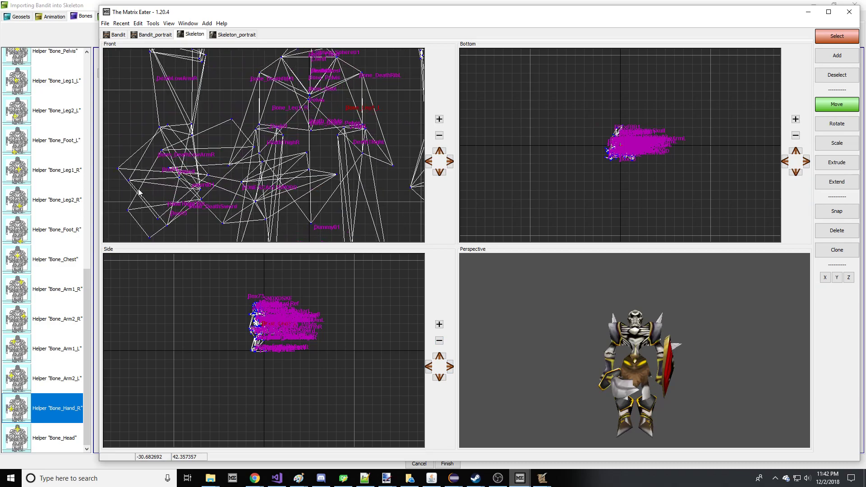
drag(555, 369, 572, 373)
scroll(247, 377, up, 3)
scroll(299, 382, up, 2)
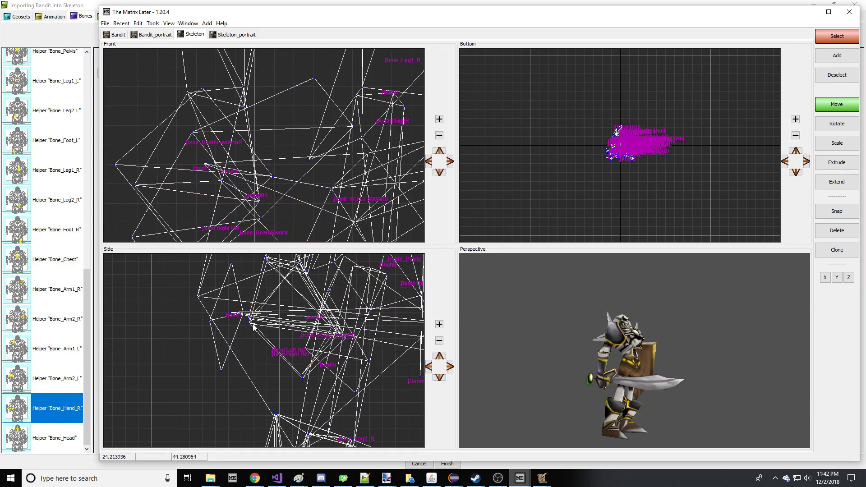
scroll(136, 171, down, 2)
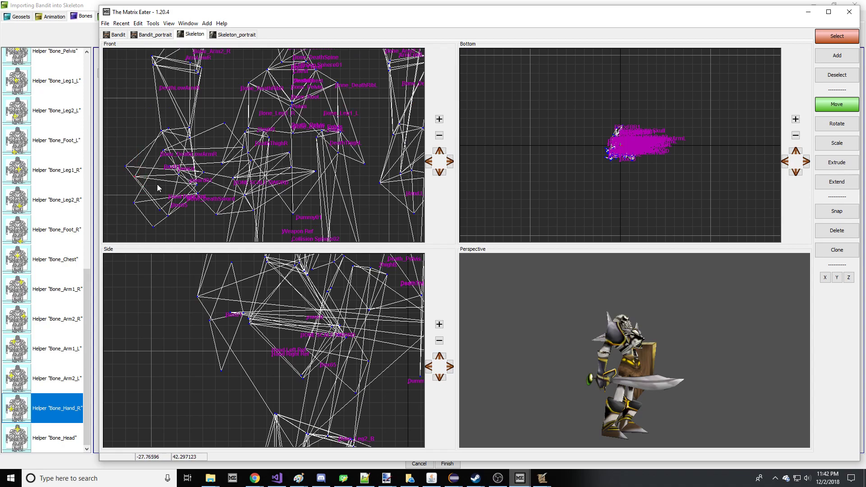
- Look up which bone the selected sword-hand vertex of the Skeleton is attached to, and dismiss the result
key(shift)
click(138, 23)
click(153, 23)
click(178, 33)
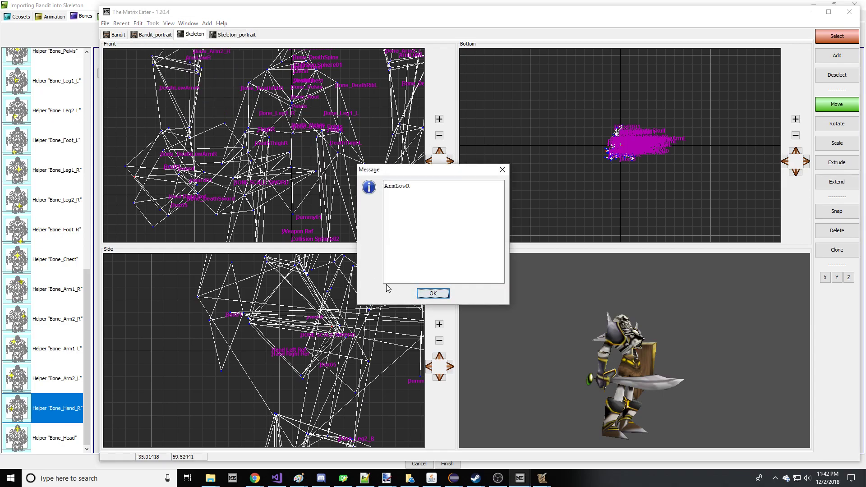
click(425, 294)
- Return to the Bandit import window and look through the target bones and parent candidates for the Bone_Hand_R helper
mouse_move(520, 478)
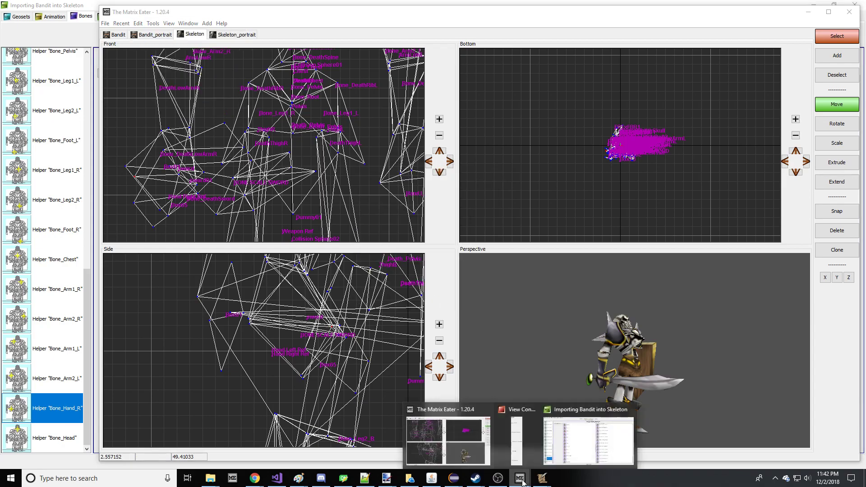
click(579, 446)
scroll(273, 230, down, 2)
scroll(282, 243, up, 4)
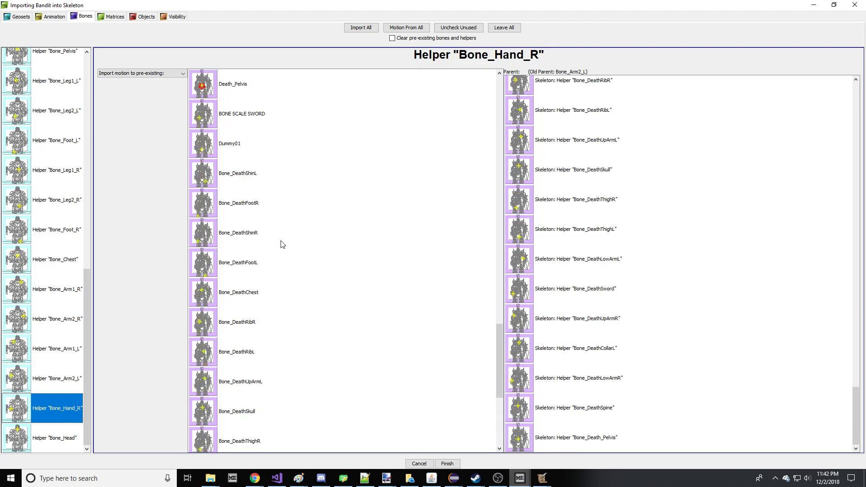
scroll(284, 250, up, 4)
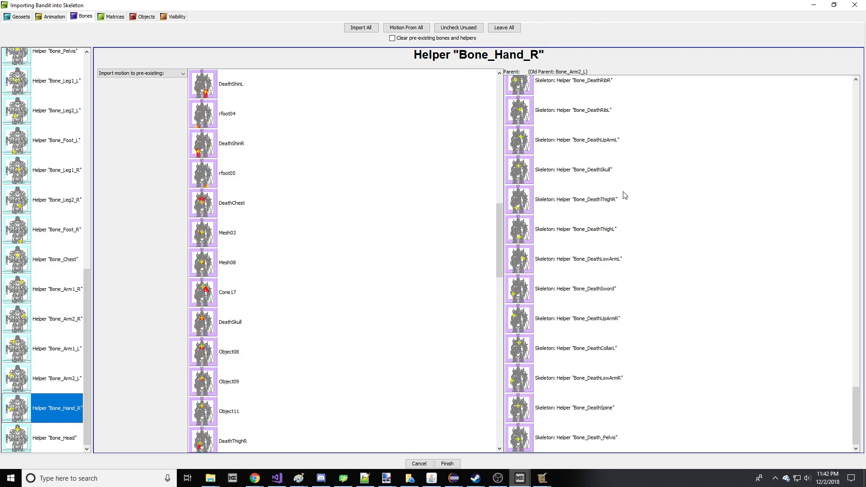
scroll(615, 197, up, 15)
scroll(587, 158, up, 5)
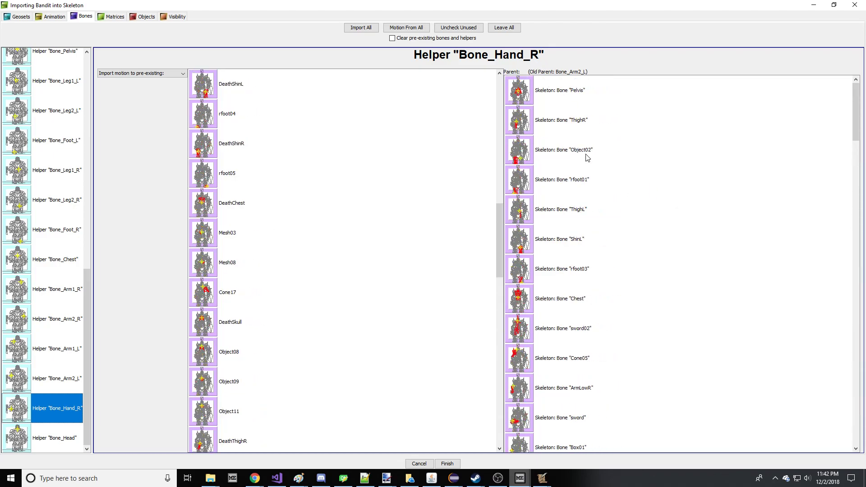
scroll(619, 181, down, 15)
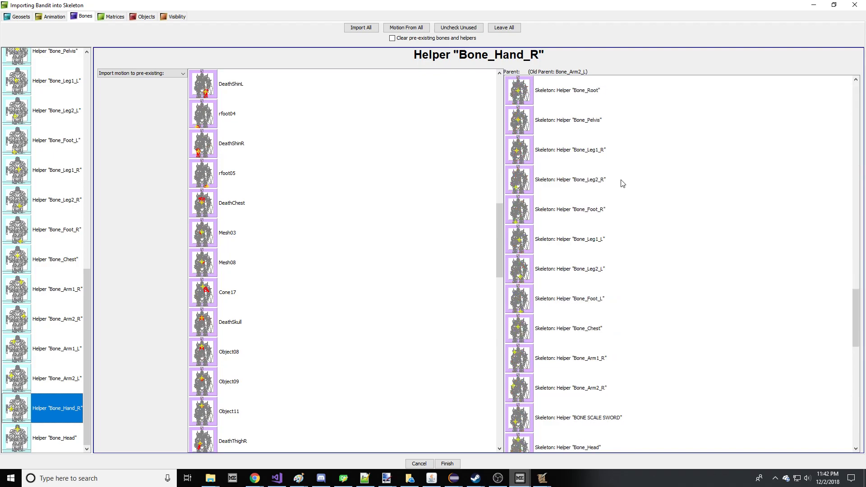
- Display parent names in the bone matrices, and map the Bandit's Bone_Hand_R helper motion onto the Skeleton's ArmLowR bone
click(115, 16)
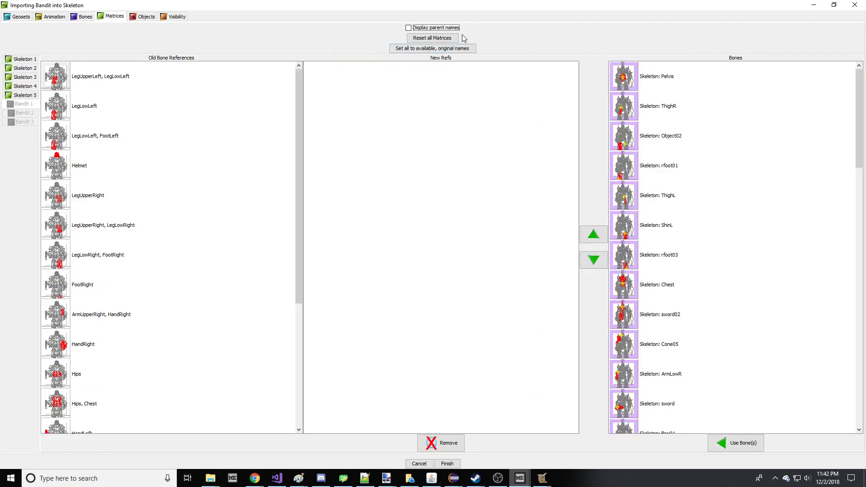
click(434, 29)
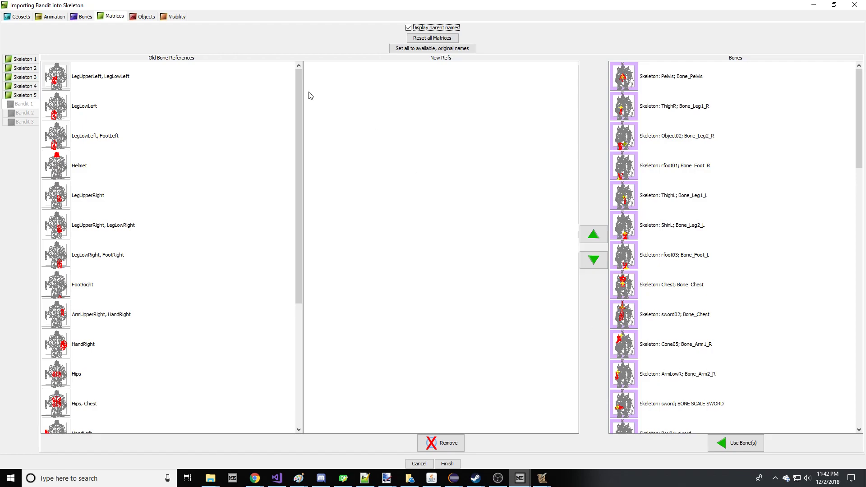
click(85, 17)
scroll(314, 179, up, 5)
scroll(316, 189, up, 3)
click(242, 135)
scroll(242, 167, up, 3)
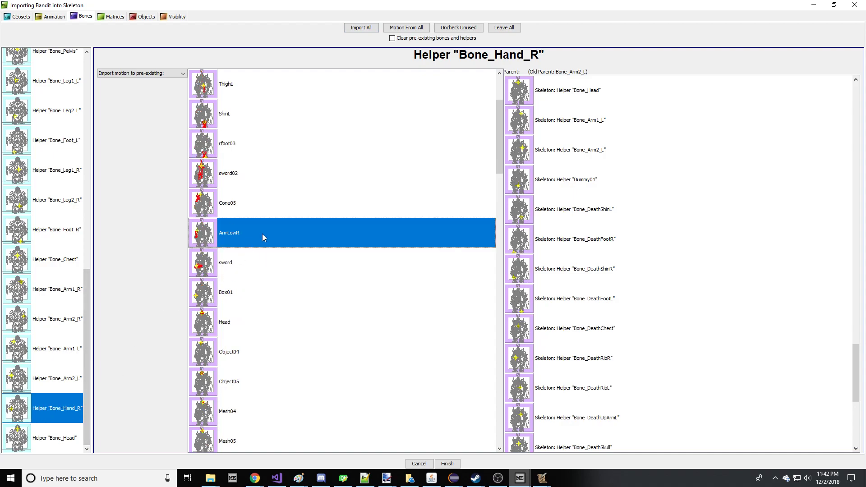
- Check the motion targets chosen for the Bandit's Bone_Head, Bone_Arm1_L and Bone_Foot_R helpers
click(52, 437)
click(51, 349)
click(50, 220)
scroll(50, 220, up, 5)
scroll(50, 220, down, 5)
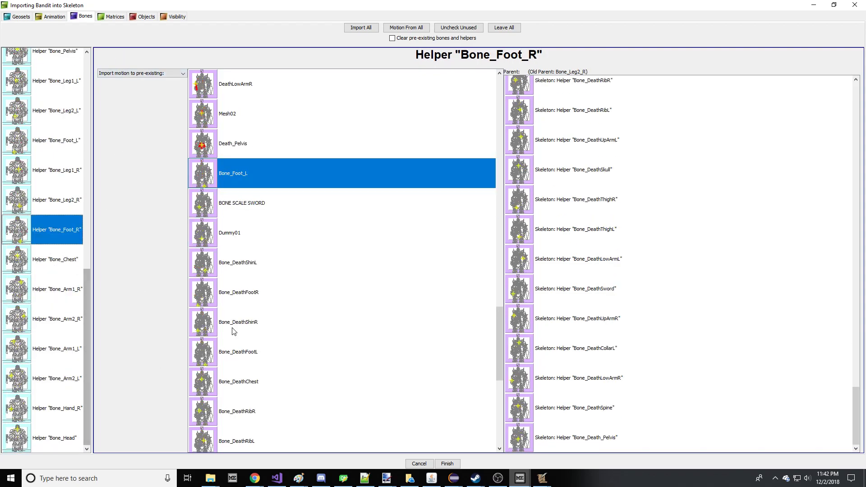
- Examine the whole Skeleton from the front in The Matrix Eater's main window, and return to the Bandit import window
mouse_move(522, 472)
click(470, 443)
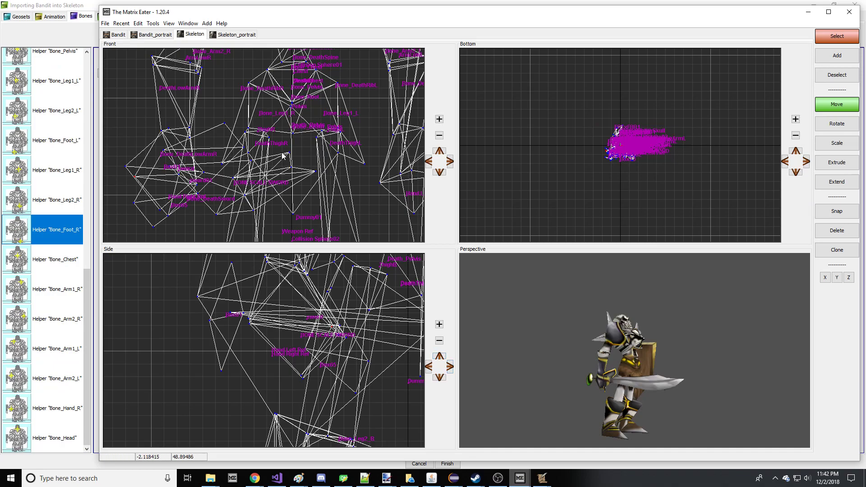
scroll(284, 156, down, 2)
scroll(287, 153, down, 2)
drag(541, 343, 498, 352)
mouse_move(520, 477)
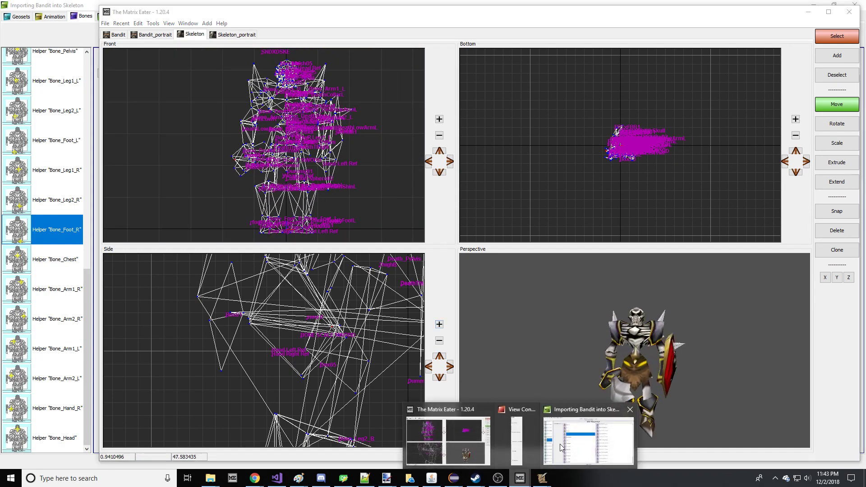
click(556, 446)
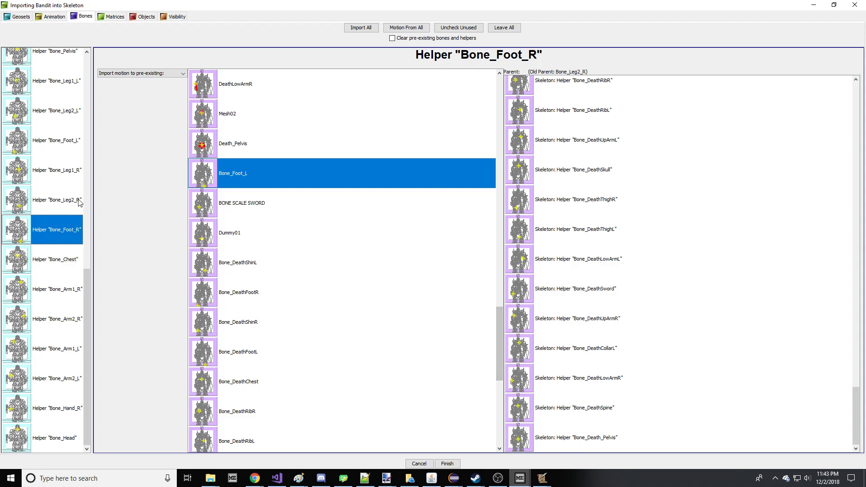
- Set the imported animation visibility of the Skeleton's Geosets 3, 4 and 5 to Not visible
click(125, 19)
click(135, 19)
drag(65, 122, 65, 158)
click(176, 17)
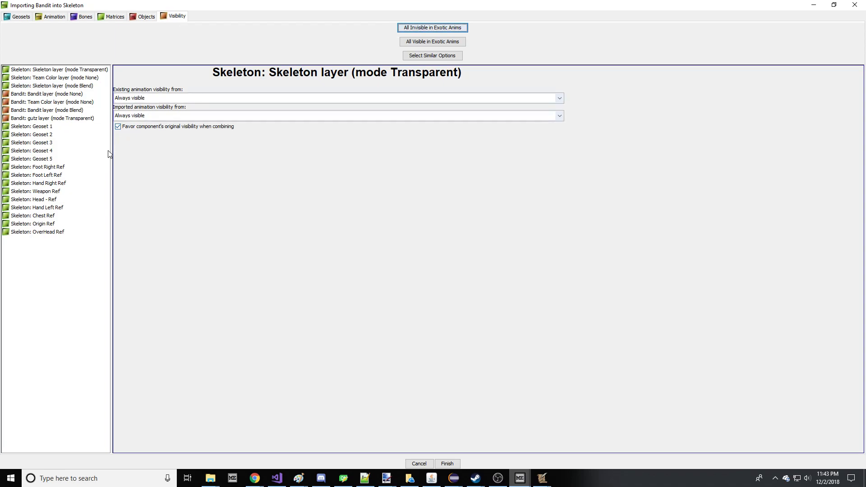
click(64, 159)
shift+click(64, 144)
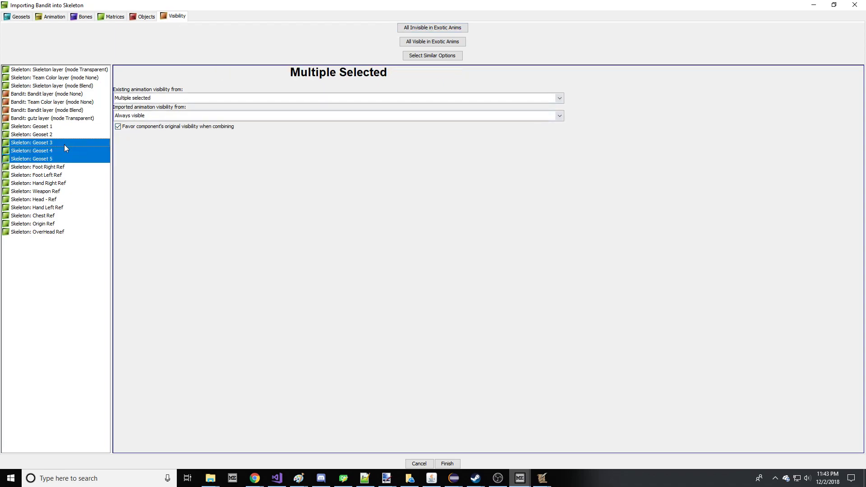
click(125, 117)
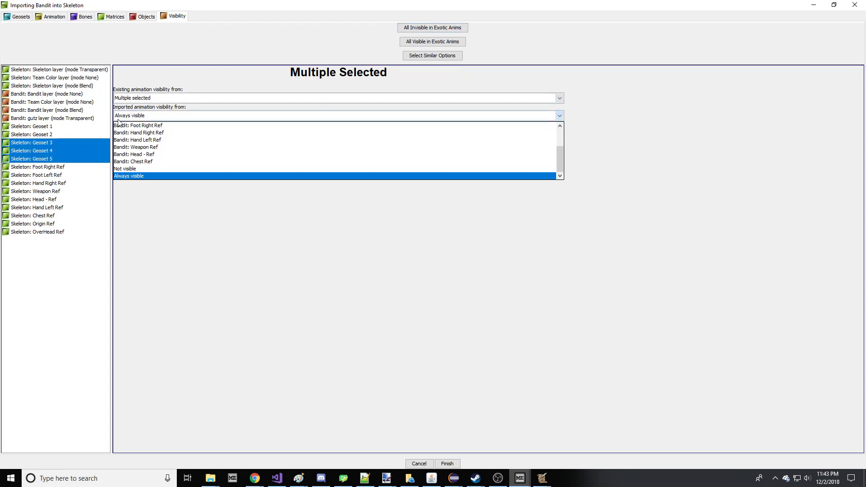
click(131, 169)
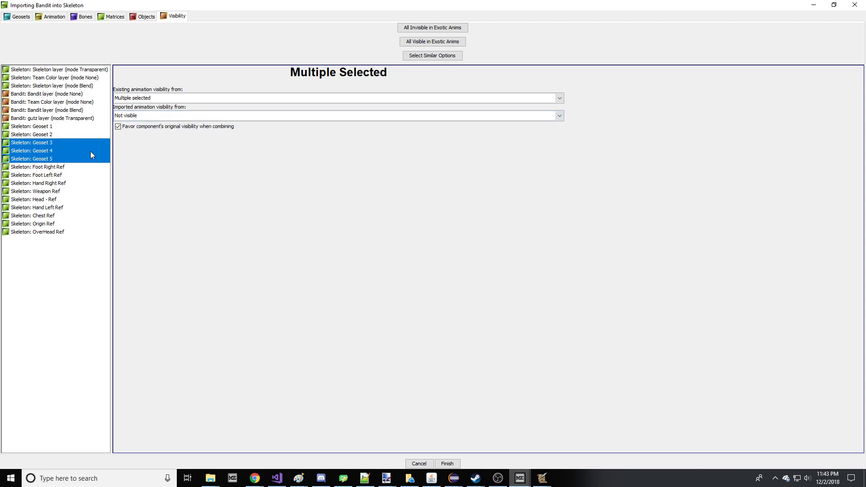
- Review the visibility settings of the Skeleton's individual geosets and of its foot, weapon and overhead refs
click(71, 151)
click(72, 159)
click(77, 145)
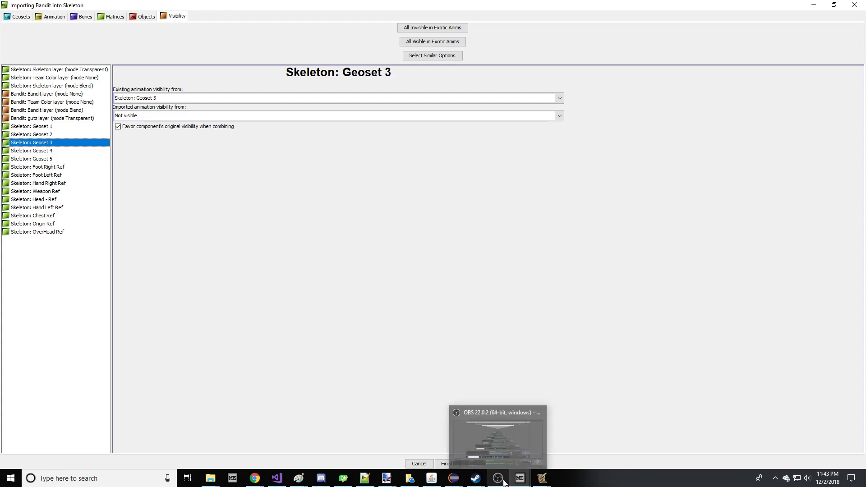
click(70, 128)
click(71, 134)
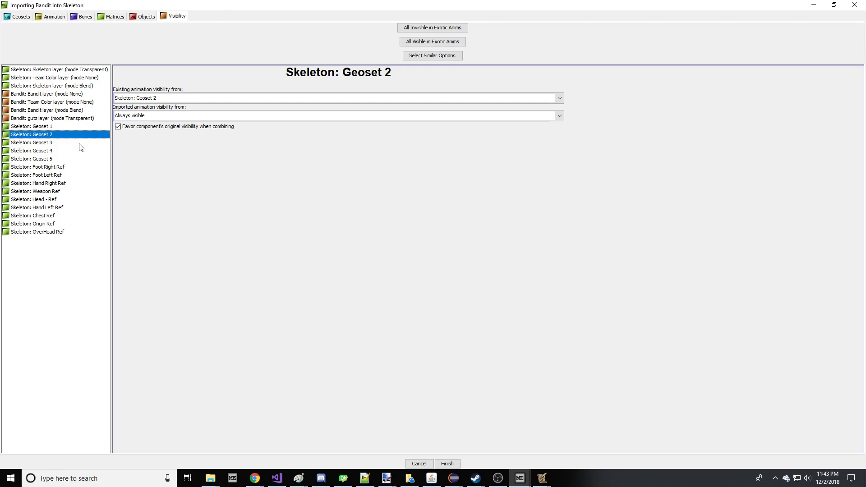
click(74, 168)
click(74, 175)
click(82, 232)
click(77, 193)
click(75, 176)
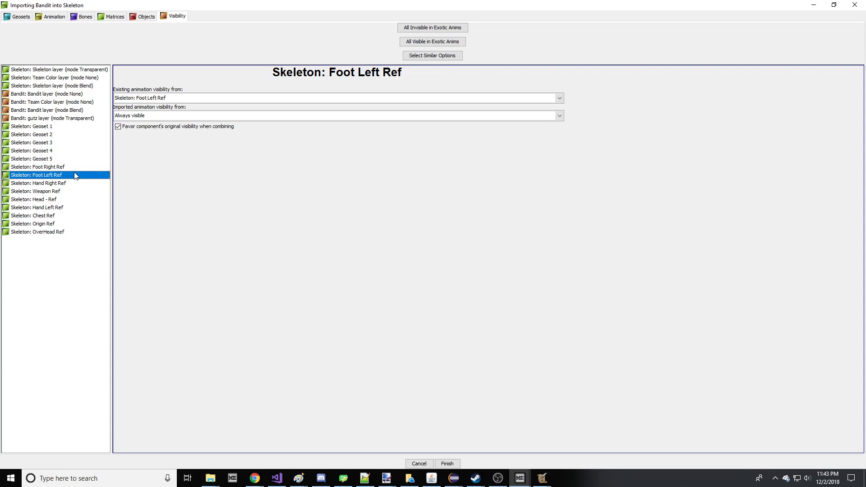
- Take the imported animation visibility of the Skeleton's Foot Right Ref and Foot Left Ref from the Bandit's refs
click(75, 170)
click(154, 116)
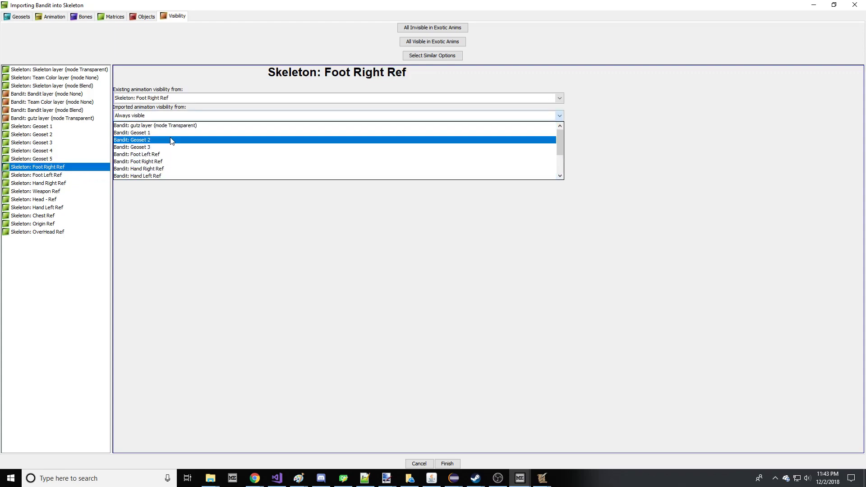
scroll(164, 158, down, 1)
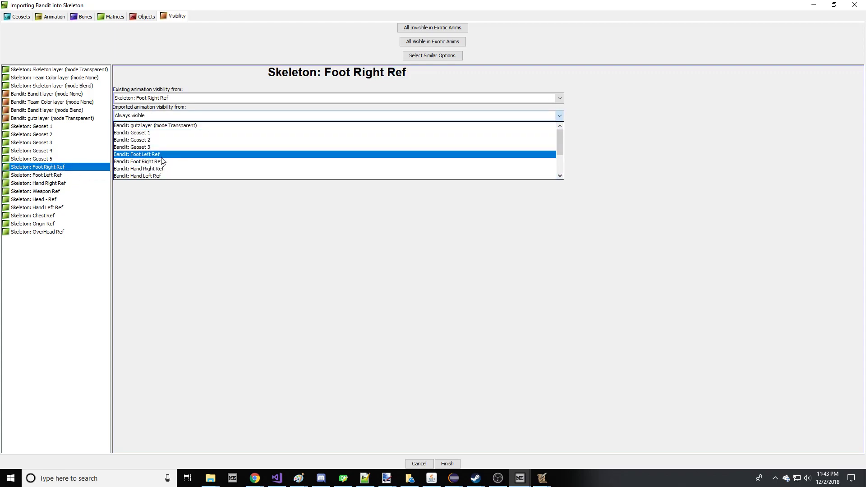
click(160, 154)
click(74, 175)
click(149, 116)
scroll(177, 149, up, 2)
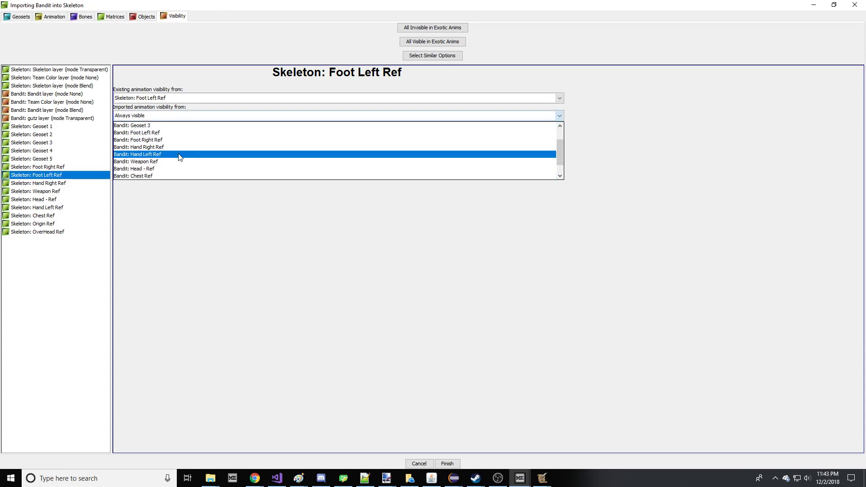
click(164, 156)
- Take the imported animation visibility of the Skeleton's Hand Right Ref and Weapon Ref from the Bandit's refs of the same names
click(41, 183)
click(175, 116)
scroll(178, 148, down, 3)
click(171, 169)
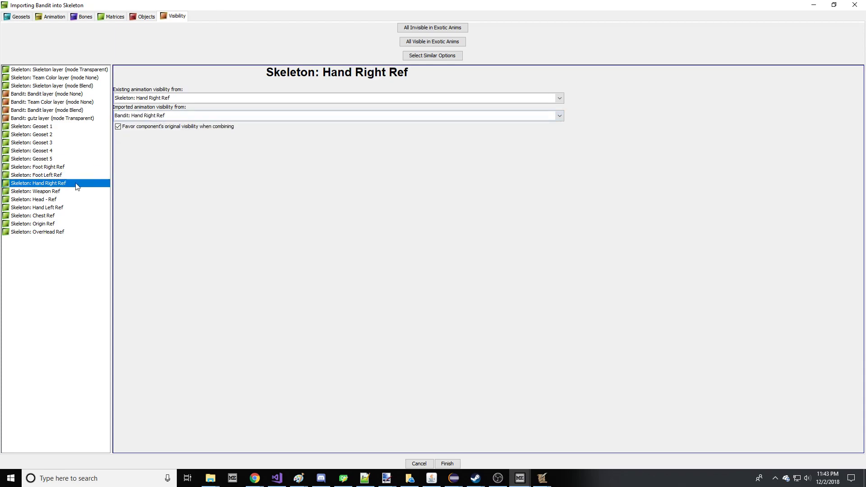
click(36, 191)
click(163, 116)
scroll(168, 164, down, 3)
click(166, 162)
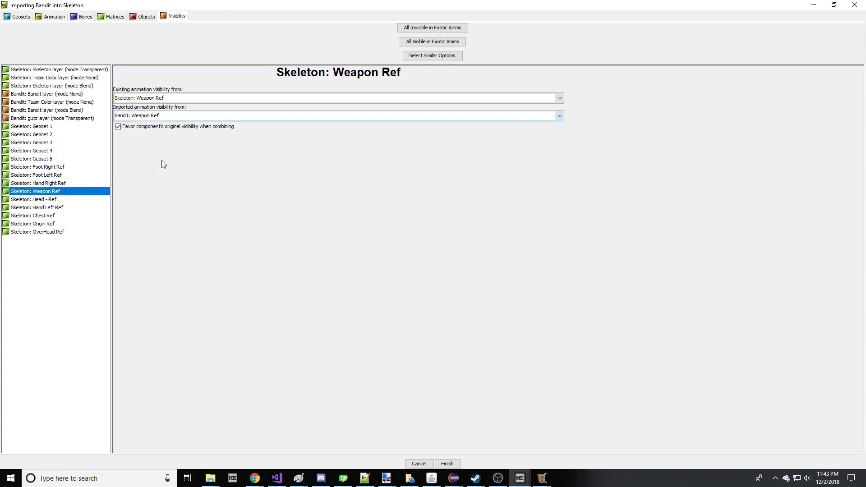
- Take the imported animation visibility of the Skeleton's Head - Ref and Hand Left Ref from the Bandit's matching refs
click(56, 199)
click(178, 116)
scroll(174, 149, down, 3)
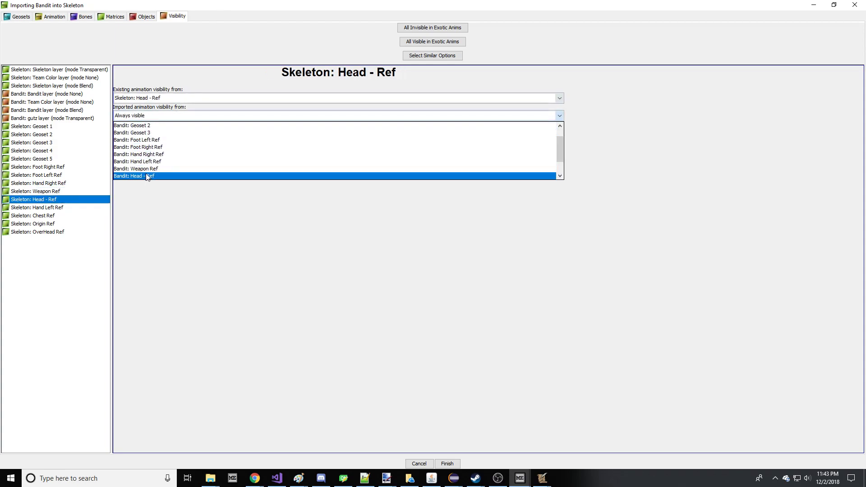
click(167, 166)
click(51, 207)
click(173, 116)
scroll(167, 166, down, 3)
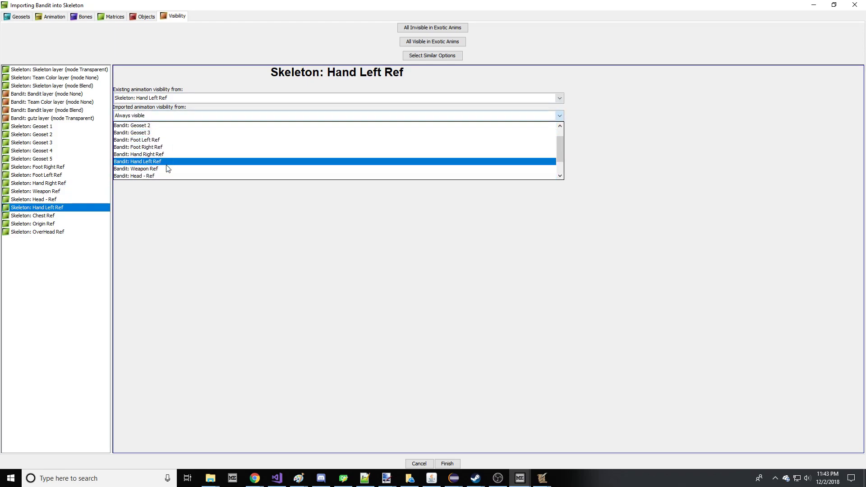
click(168, 166)
- Take the Chest Ref's imported animation visibility from the Bandit's Chest Ref, and finish the import into the Skeleton
click(44, 217)
click(178, 116)
scroll(174, 154, down, 3)
click(168, 163)
click(16, 224)
click(32, 232)
click(41, 224)
click(447, 463)
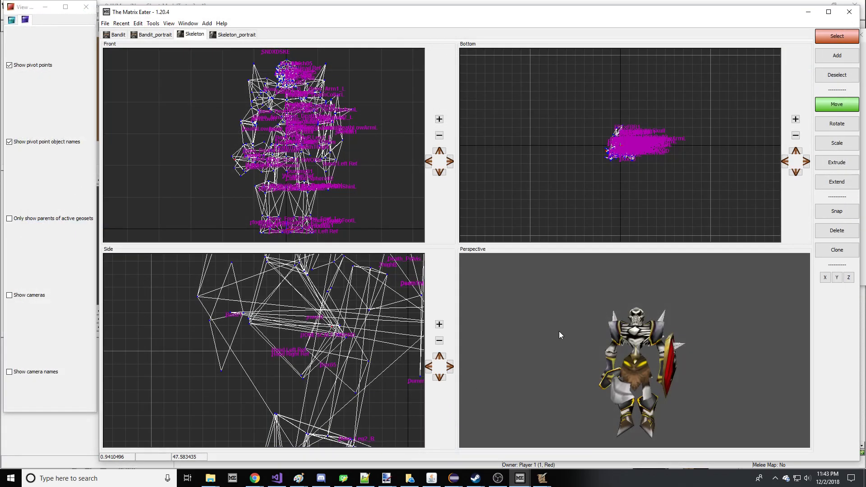
- Save the combined model as DefendingSkeleton in the Models folder as a Warcraft III Binary Model
click(105, 23)
click(119, 118)
click(467, 316)
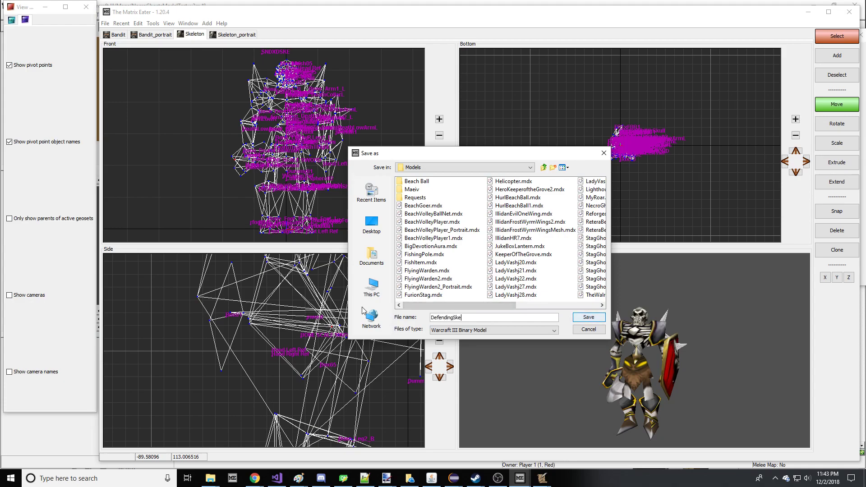
key(Return)
- Switch to the Warcraft III World Editor and bring up the Import Manager for the NecroGhostsModelTest map
click(542, 478)
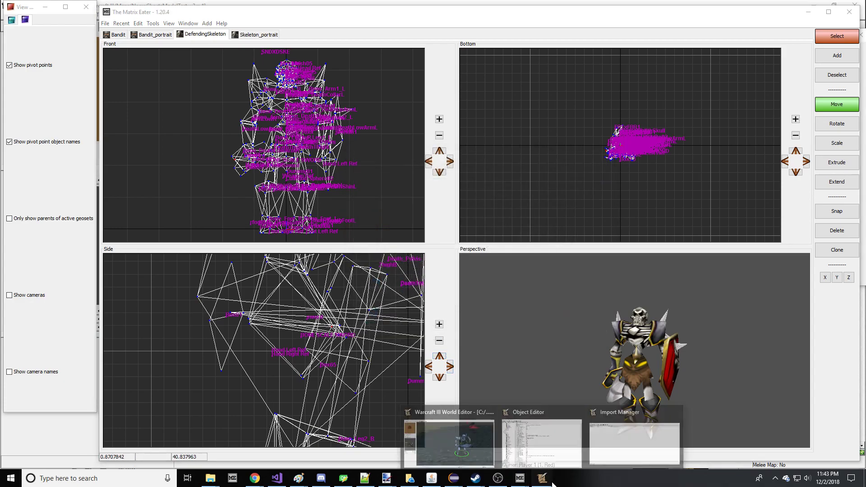
click(482, 434)
scroll(491, 302, down, 5)
click(194, 27)
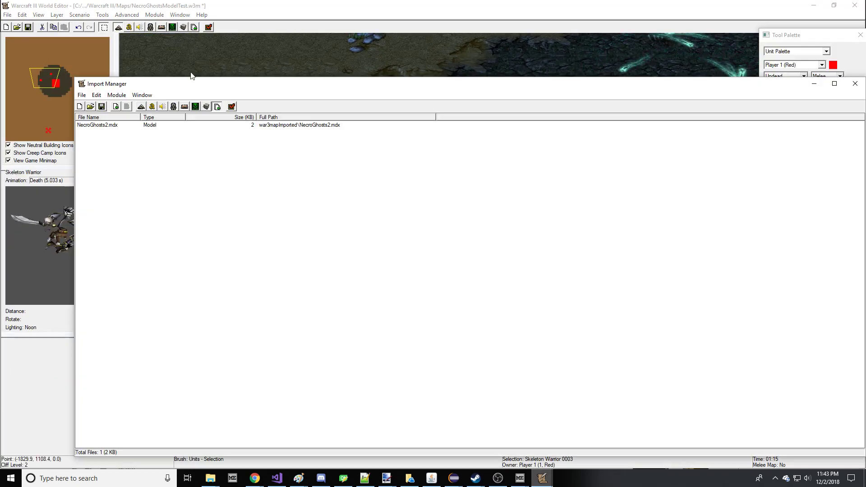
- Import DefendingSkeleton.mdx from the Documents\Warcraft\Models folder into the map
click(116, 107)
click(256, 230)
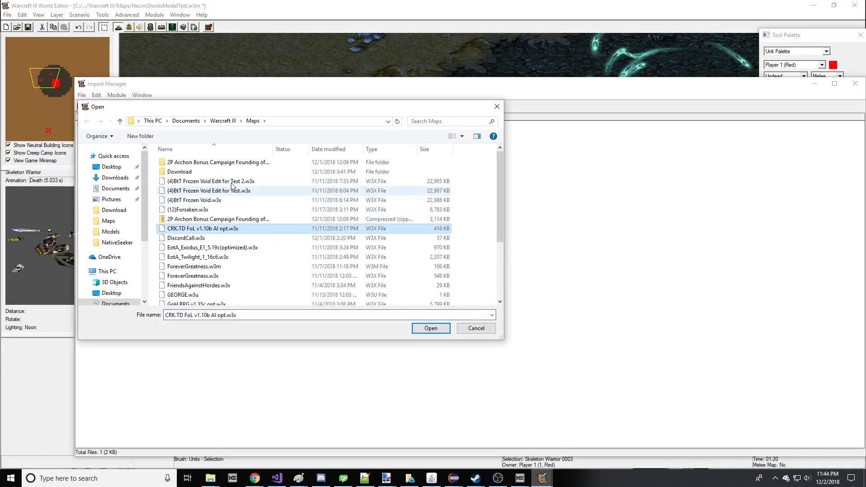
click(192, 121)
scroll(222, 225, down, 6)
double_click(196, 233)
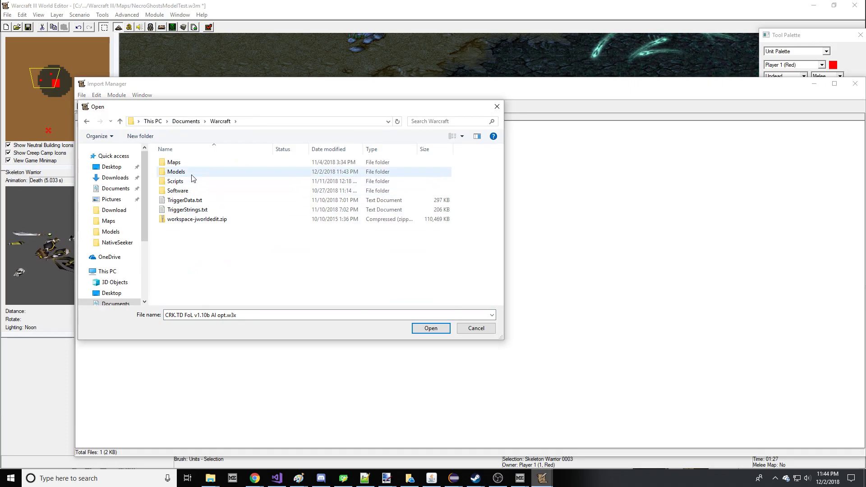
double_click(175, 171)
scroll(285, 228, down, 10)
scroll(264, 229, up, 15)
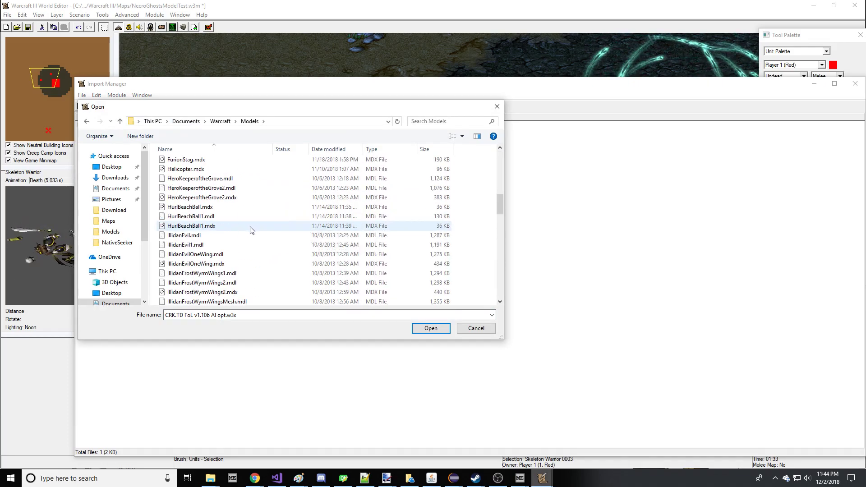
scroll(226, 201, down, 12)
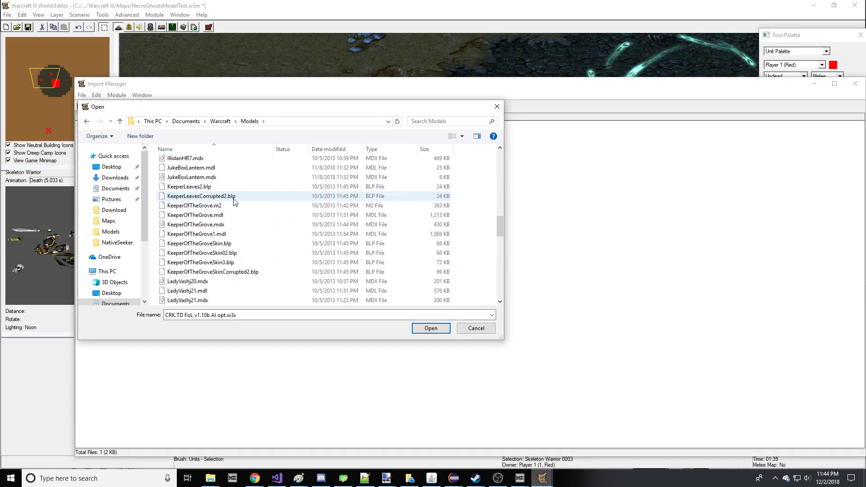
scroll(240, 224, up, 8)
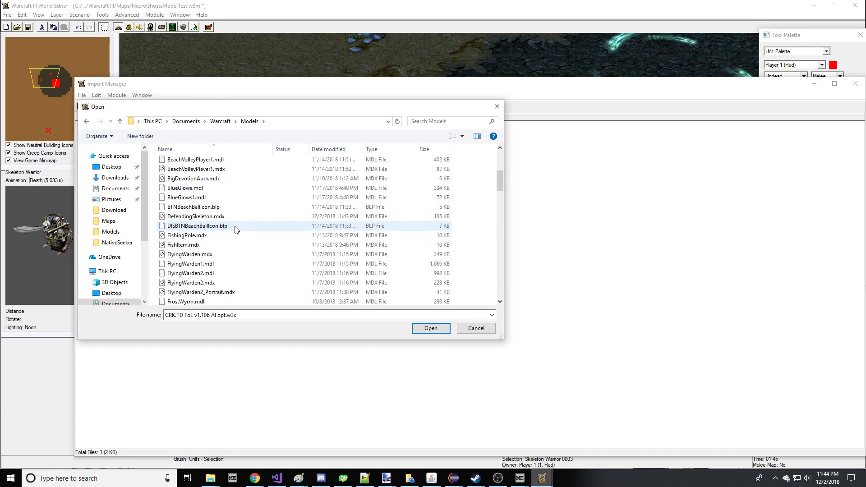
click(212, 253)
double_click(211, 253)
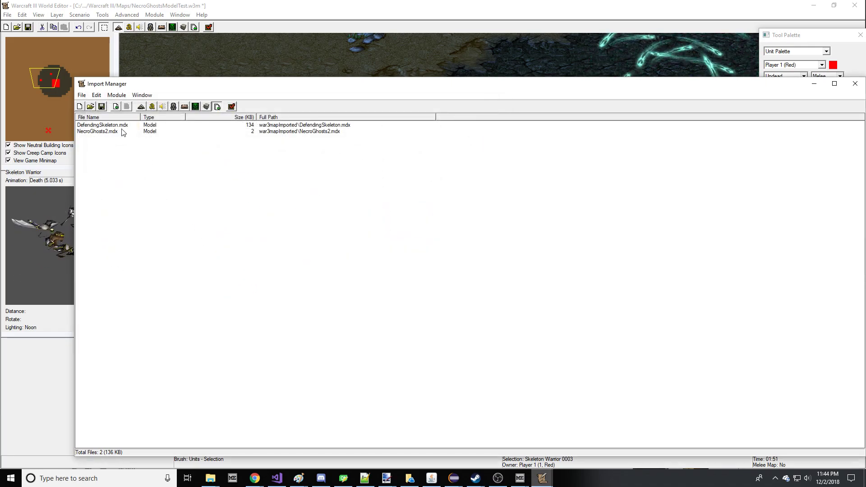
- Create a custom unit from the Undead Skeleton Warrior in the Object Editor and choose the imported DefendingSkeleton.mdx as its model file
key(Return)
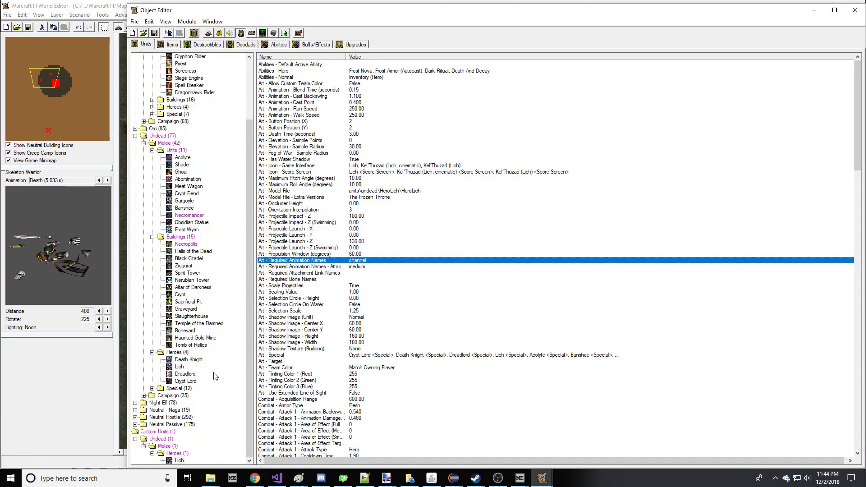
click(189, 359)
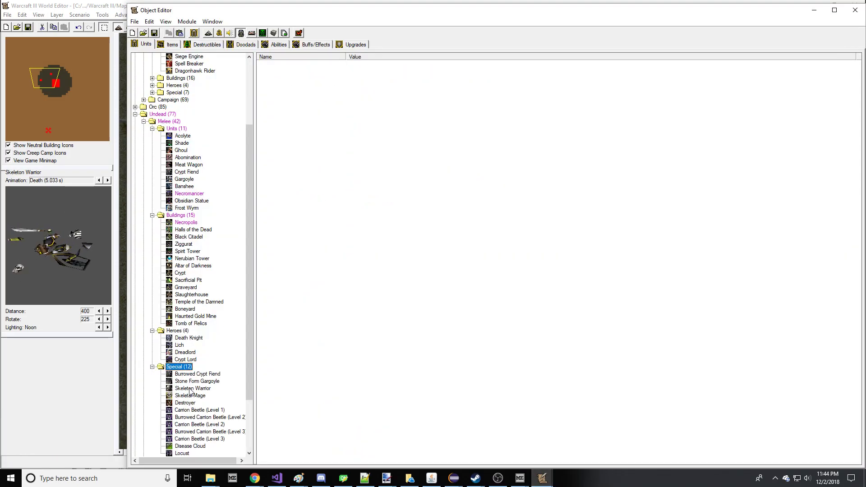
key(Return)
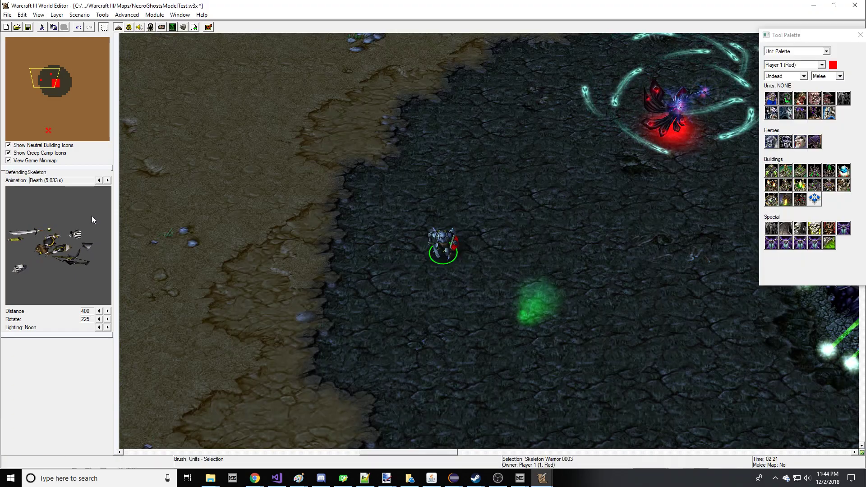
- Preview the DefendingSkeleton model's Attack Defend animation from several distances and rotation angles
click(99, 181)
click(99, 180)
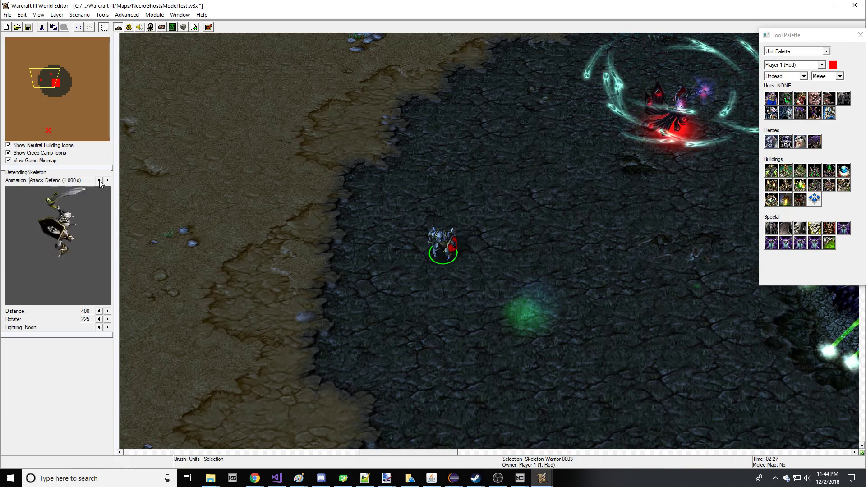
click(107, 318)
click(108, 311)
click(107, 311)
click(108, 311)
click(108, 181)
click(108, 180)
click(98, 181)
click(99, 180)
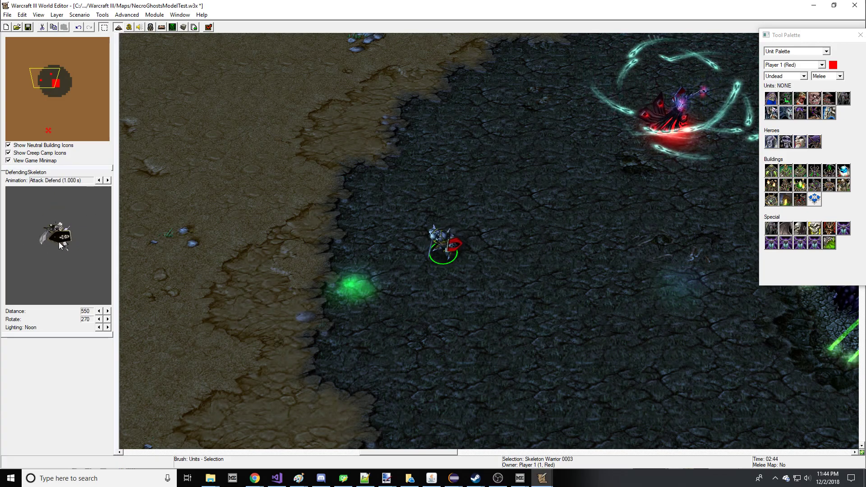
scroll(64, 257, up, 3)
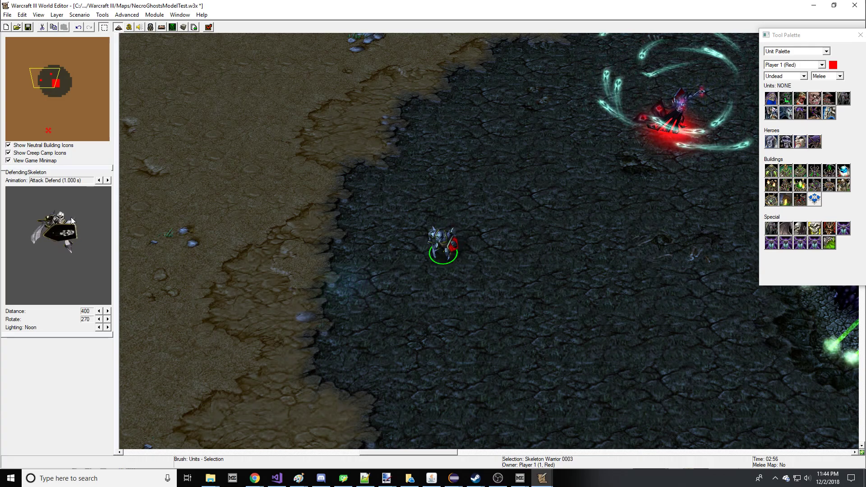
click(108, 319)
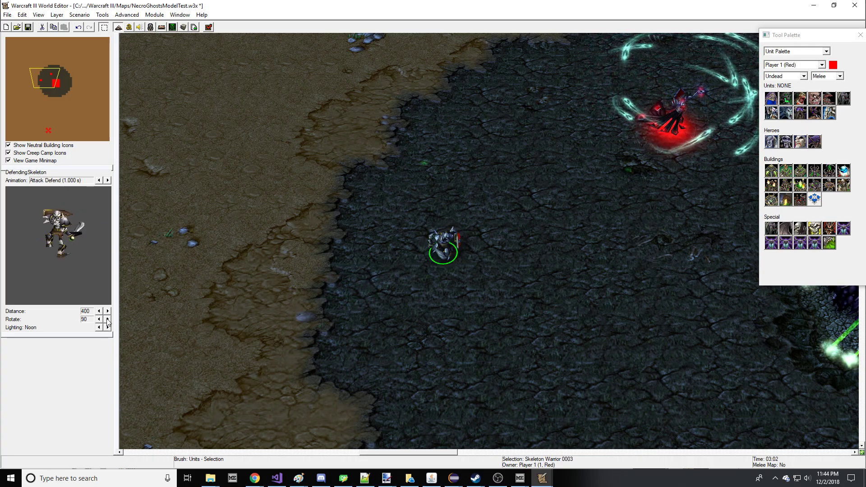
click(99, 319)
click(98, 319)
- Advance the model preview to the Stand Defend animation and examine it from all sides and from farther away
click(107, 180)
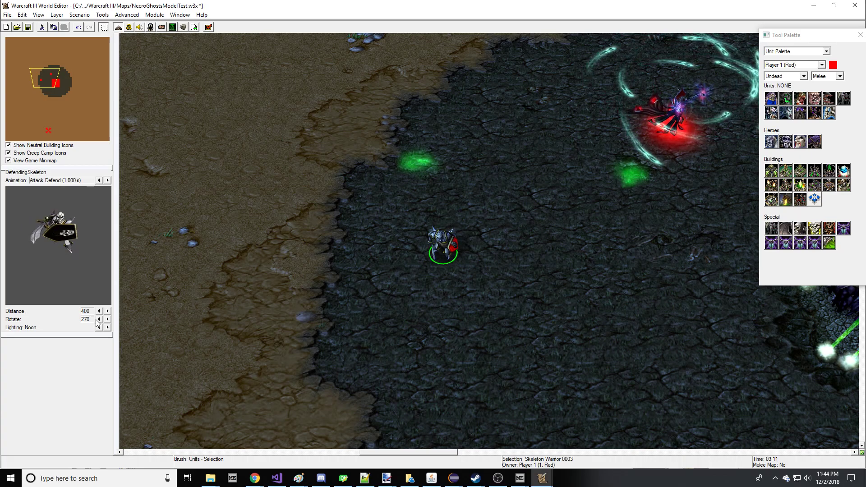
click(108, 180)
click(108, 180)
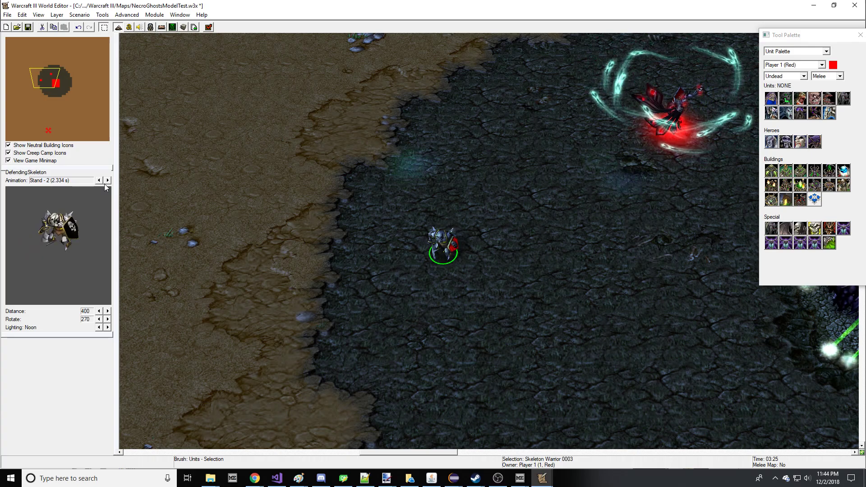
click(108, 180)
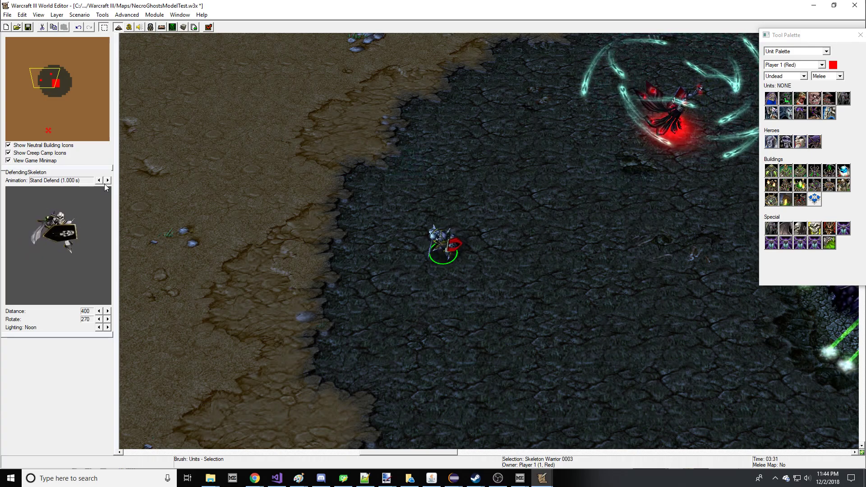
click(100, 319)
click(100, 319)
click(100, 319)
click(100, 319)
click(101, 319)
click(100, 319)
click(101, 319)
click(101, 319)
click(99, 319)
click(99, 318)
click(108, 310)
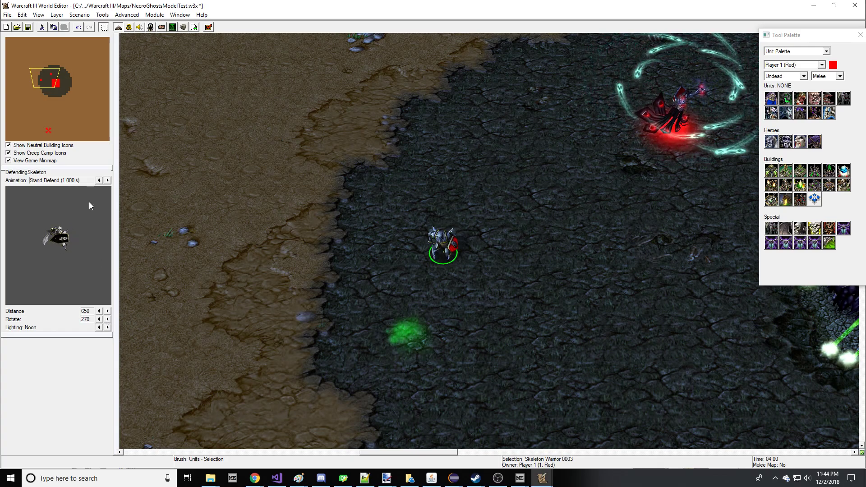
- Play the Walk animation in the model preview and cycle on to Attack Defend
click(107, 180)
click(107, 181)
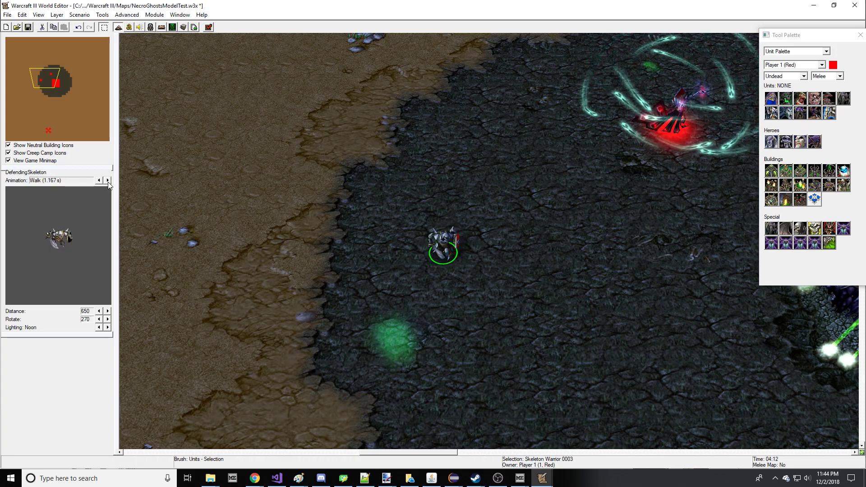
click(108, 181)
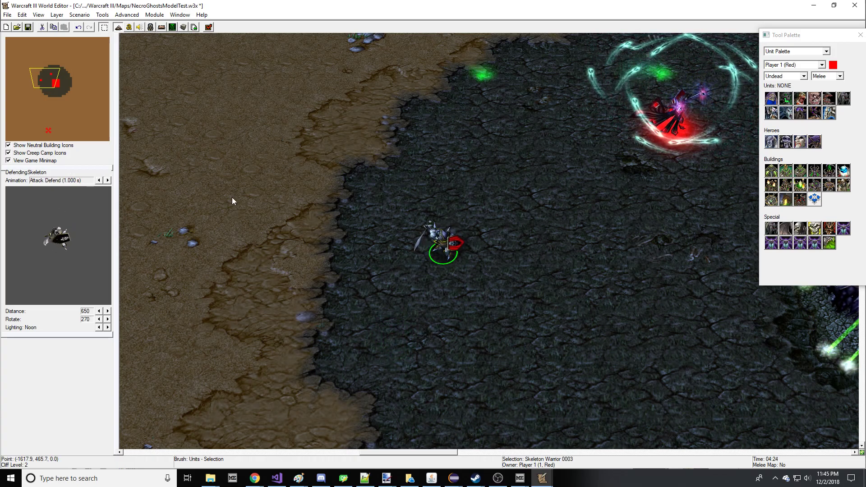
- Return to the Object Editor and accept war3mapImported\DefendingSkeleton.mdx as the custom Skeleton Warrior's model
right_drag(231, 195, 254, 191)
click(151, 27)
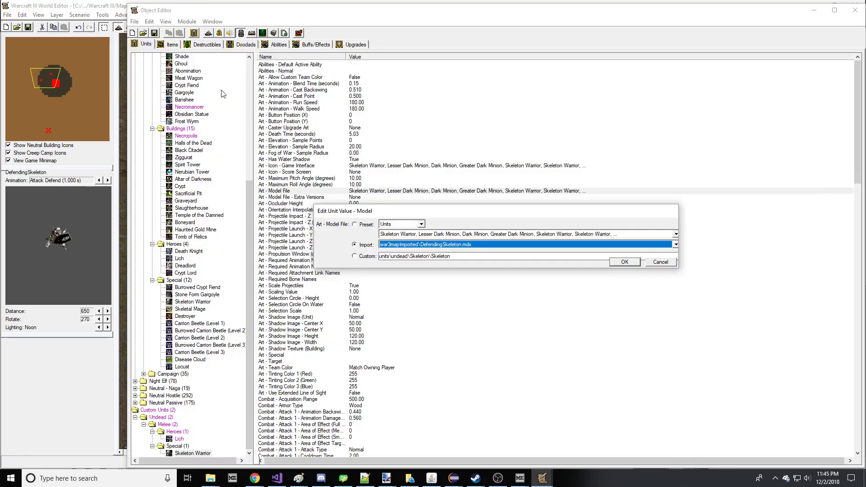
click(614, 262)
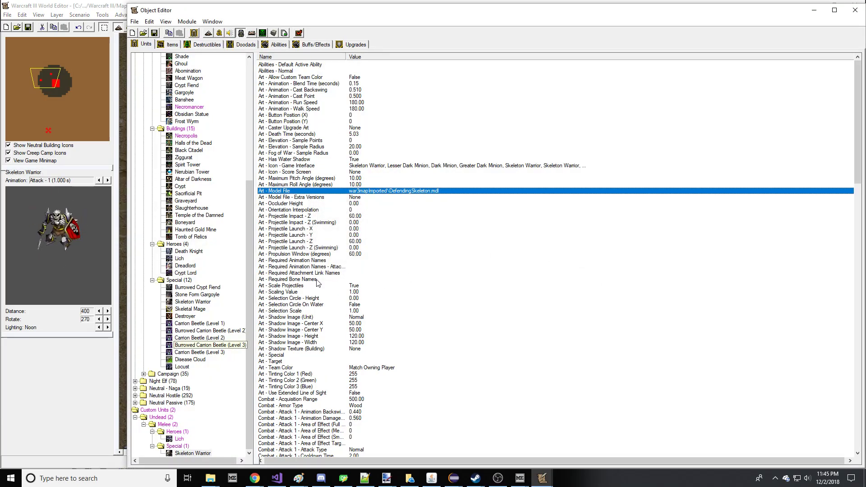
- Rename the custom Skeleton Warrior unit as Defend Skeleton
scroll(505, 256, down, 20)
scroll(397, 371, down, 19)
double_click(372, 431)
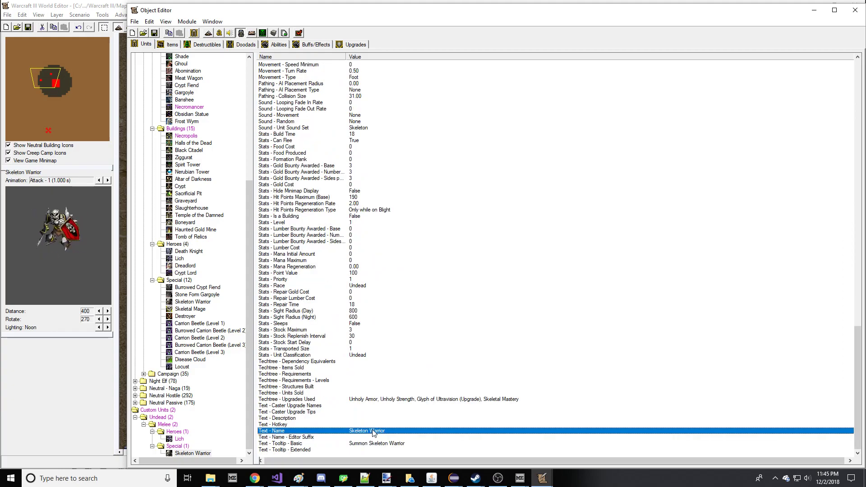
text(Custom Skeleton)
key(Return)
scroll(637, 344, up, 20)
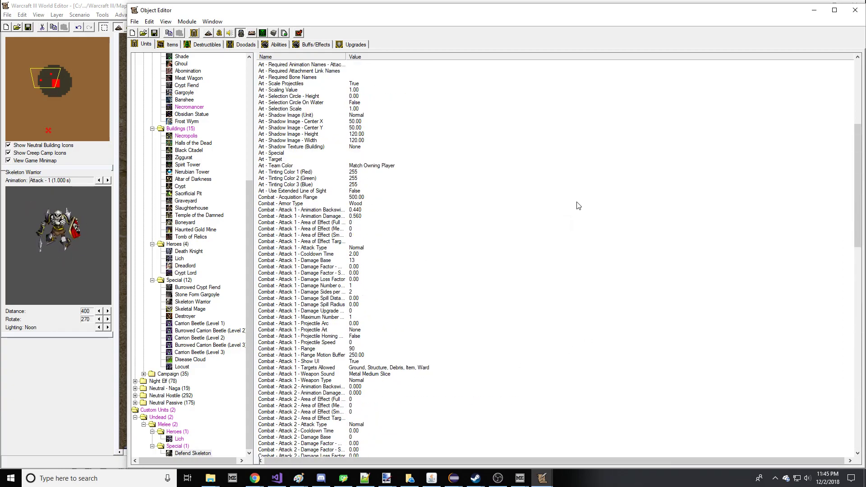
- Create a custom ability by duplicating the Human unit ability Defend
click(276, 44)
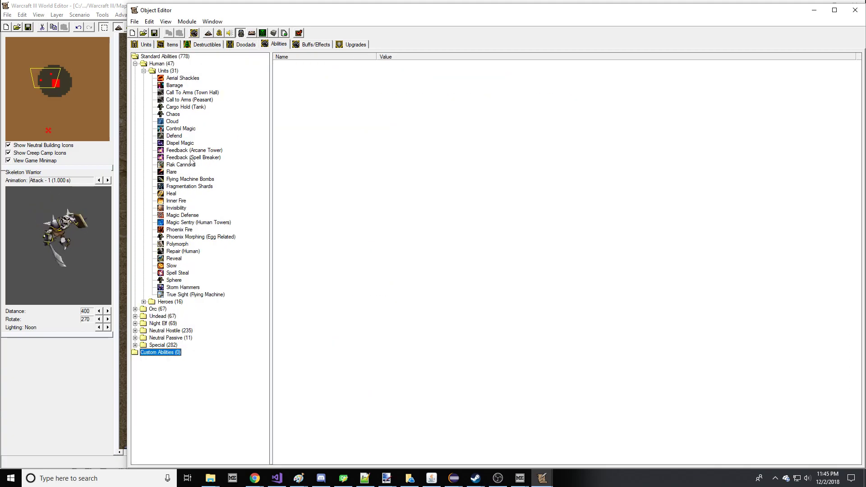
click(188, 137)
key(ctrl+c)
key(ctrl+v)
click(490, 282)
- Clear the Techtree - Requirements of the custom Defend ability
click(401, 411)
key(Up)
key(shift+Return)
key(BackSpace)
key(Return)
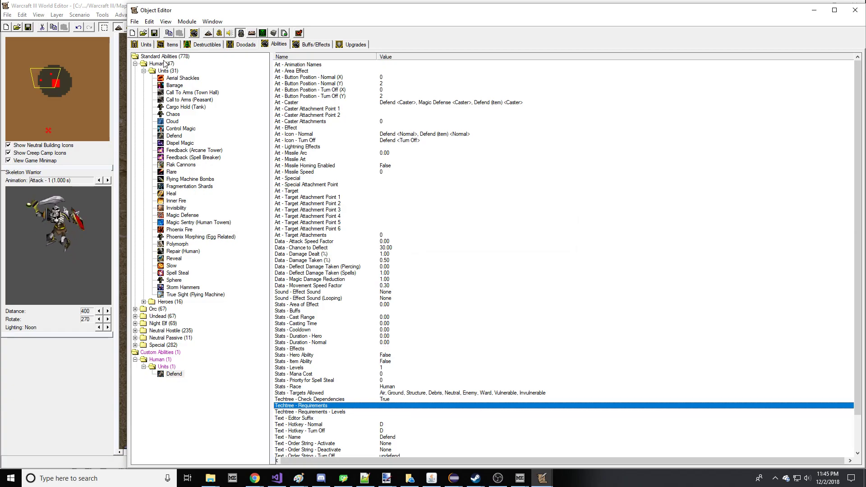
- Set the Defend Skeleton unit's Abilities - Normal value to the custom ability code A000
click(146, 45)
key(Up)
key(Up)
key(Up)
key(Up)
key(Up)
key(Up)
key(Up)
key(Up)
key(Up)
key(Up)
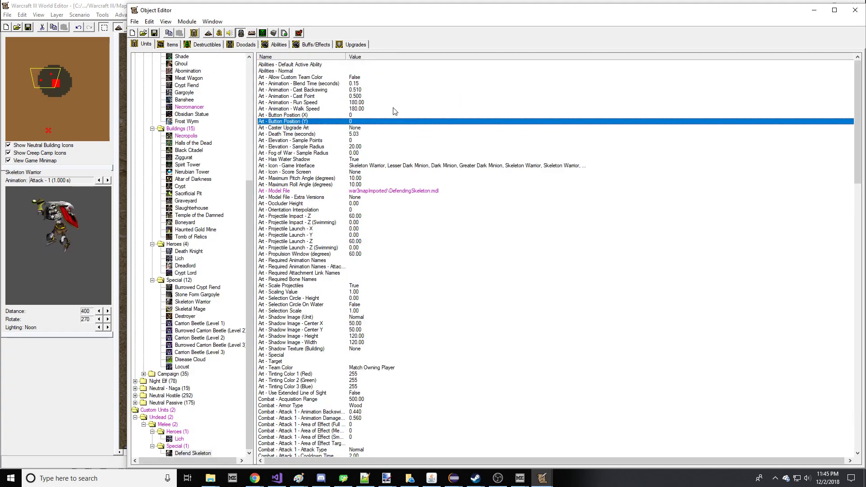
key(Return)
text(A00)
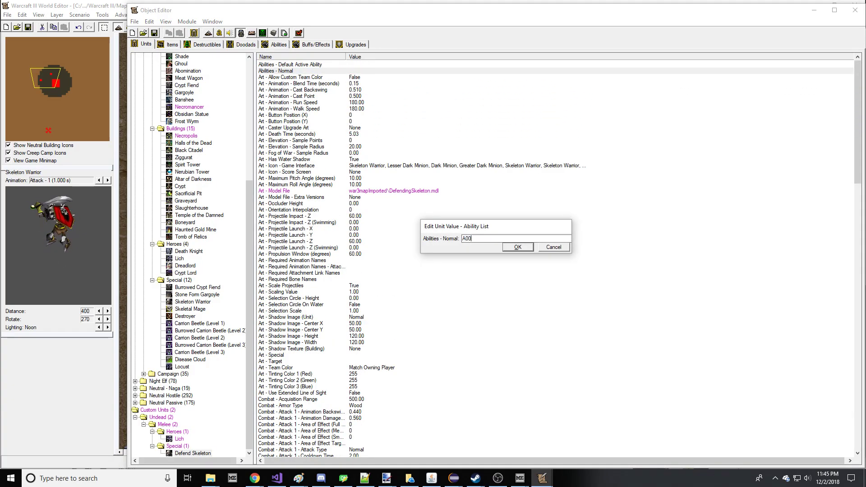
text(0)
key(Return)
- Place Defend Skeleton units from the custom Undead palette on the ground near the large Undead building for Player 1 (Red)
click(115, 118)
click(61, 85)
click(830, 75)
click(823, 95)
click(771, 140)
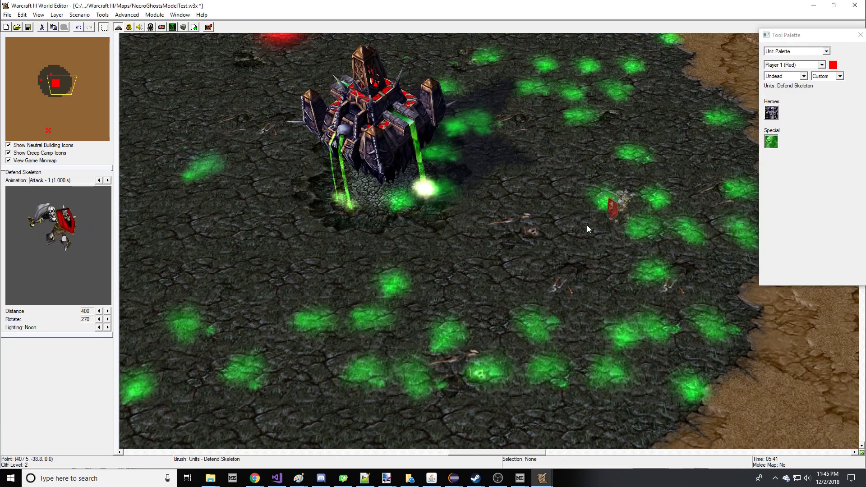
drag(579, 222, 406, 334)
key(Escape)
- Save the map, dismiss the default map name reminder, and run the map in Warcraft III
click(28, 27)
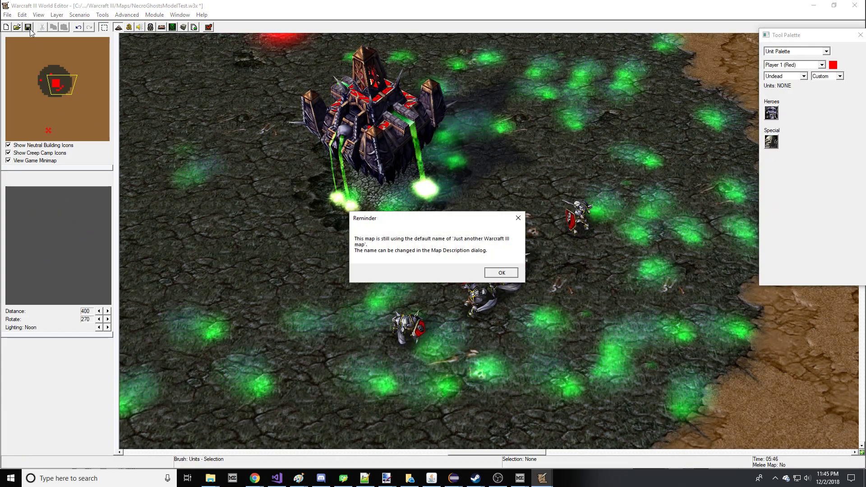
key(Return)
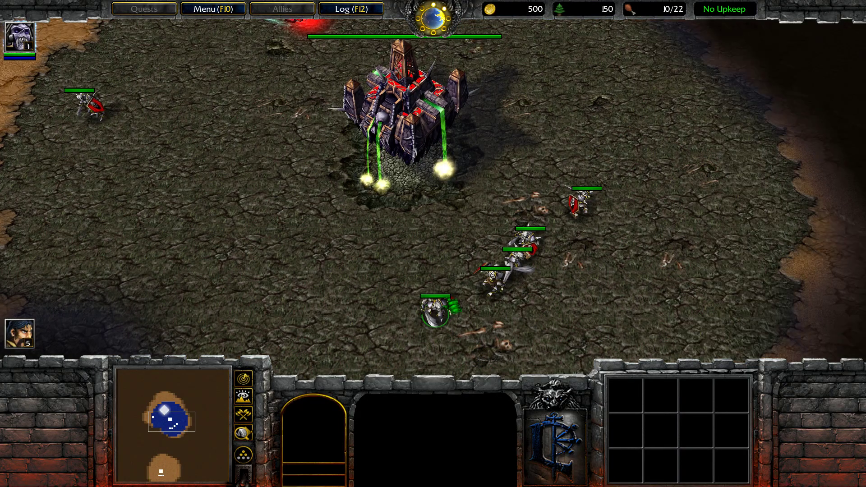
- Test Defend on the placed Defend Skeletons in the game while ordering them to walk around
click(420, 300)
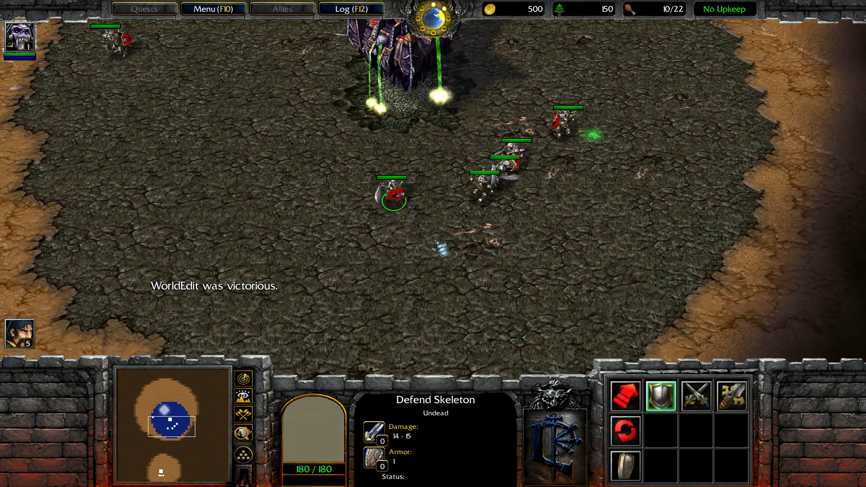
right_click(428, 257)
click(482, 192)
right_click(491, 239)
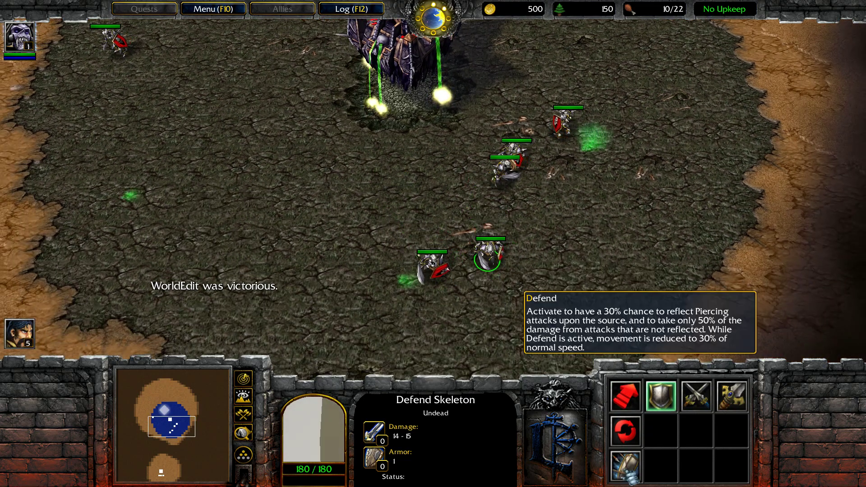
right_click(528, 326)
right_click(367, 258)
right_click(332, 196)
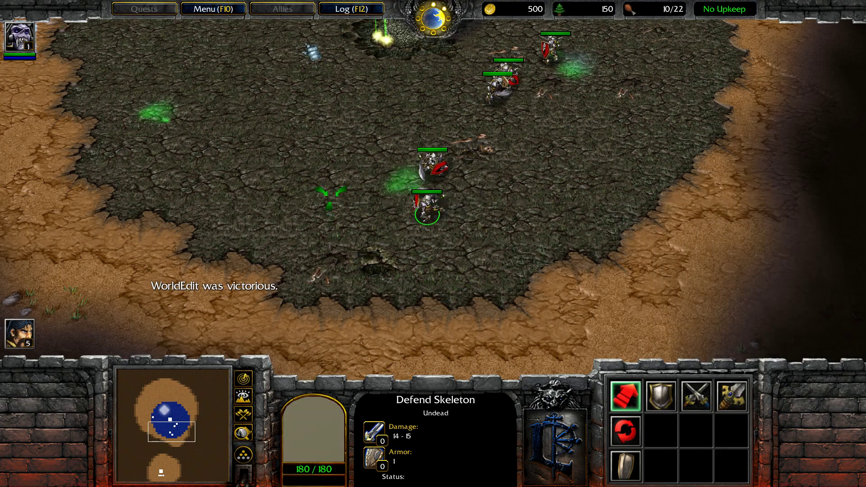
- Move the two Defend Skeletons next to each other and view their defending and normal stances up close
right_click(326, 90)
right_click(358, 139)
click(431, 266)
right_click(413, 229)
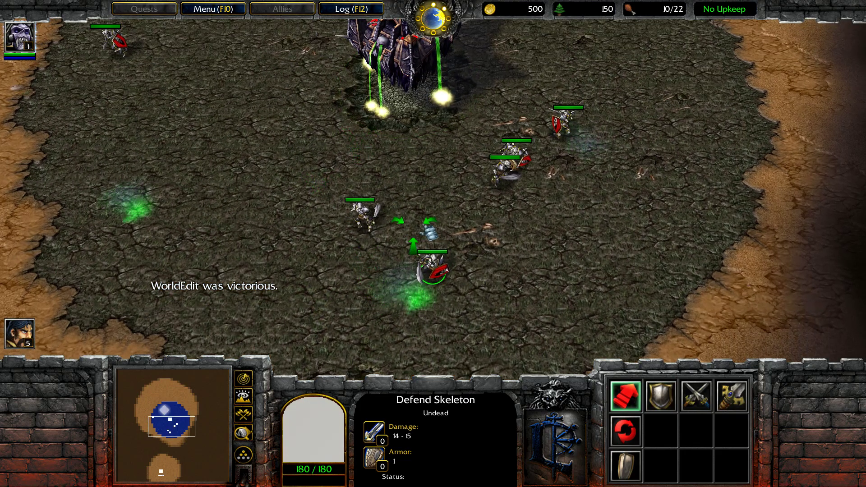
click(351, 176)
right_click(358, 219)
scroll(356, 229, up, 4)
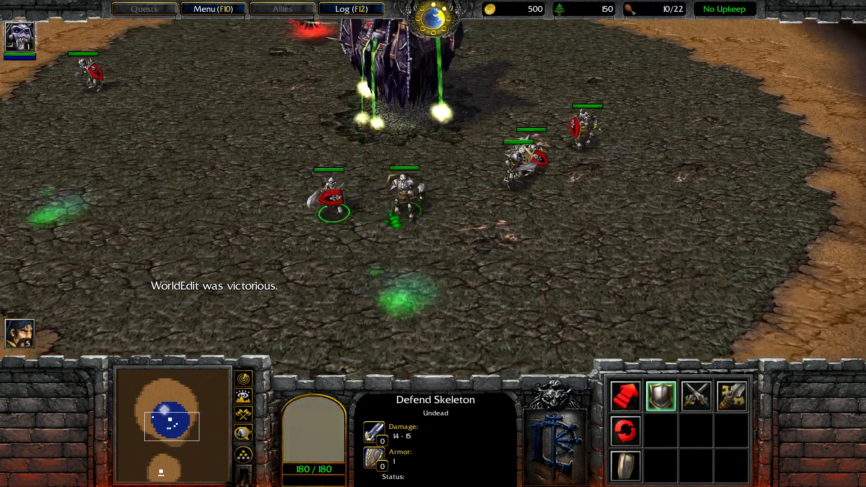
- Toggle Defend on another Defend Skeleton and order it to walk around the two fighting skeletons
scroll(390, 205, down, 4)
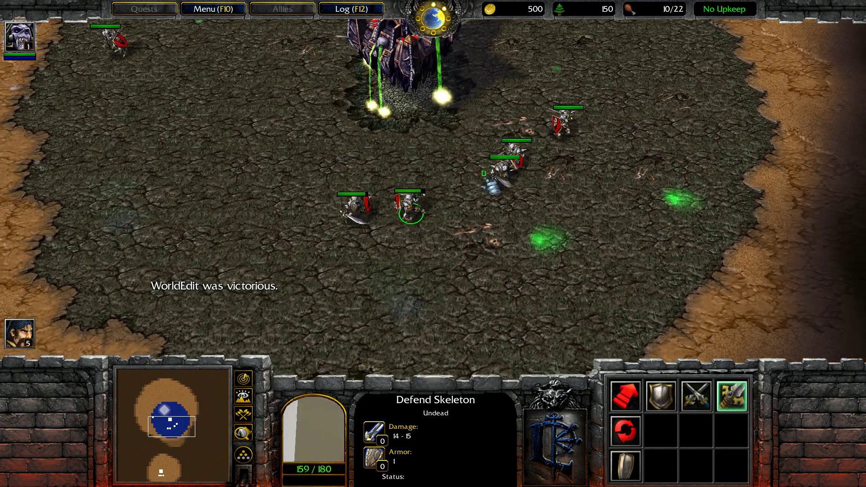
click(493, 179)
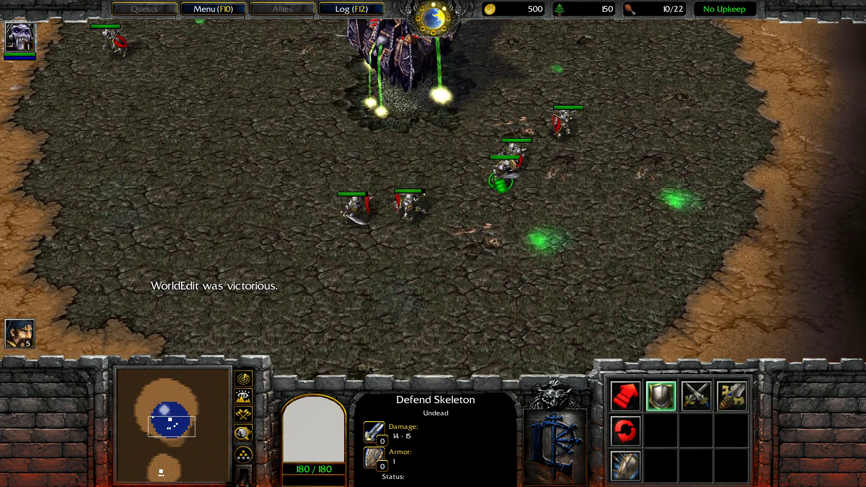
click(625, 466)
right_click(482, 296)
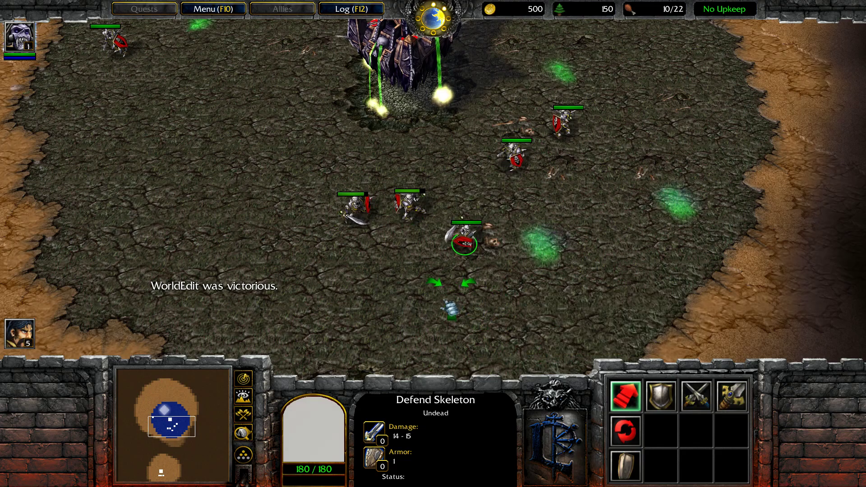
right_click(336, 270)
right_click(305, 178)
- Switch to the Chrome window with the Single Arm Animation Transfer YouTube video and review the highlighted viewer comment
key(super)
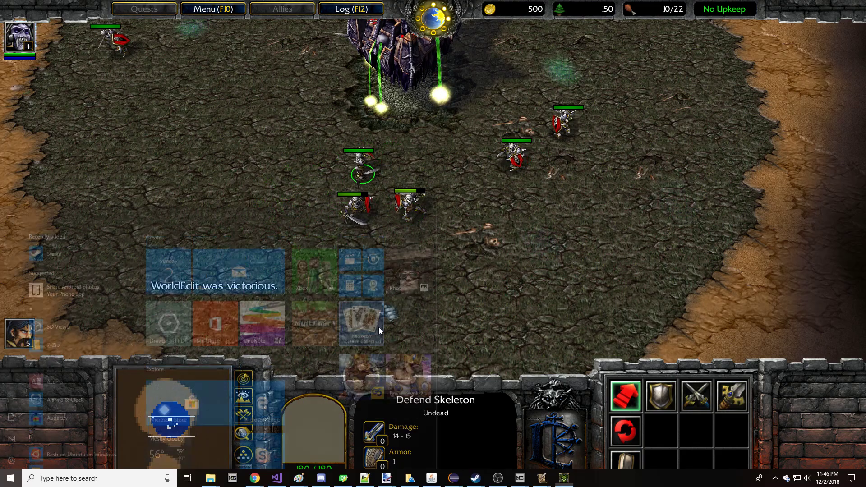
click(276, 479)
click(255, 479)
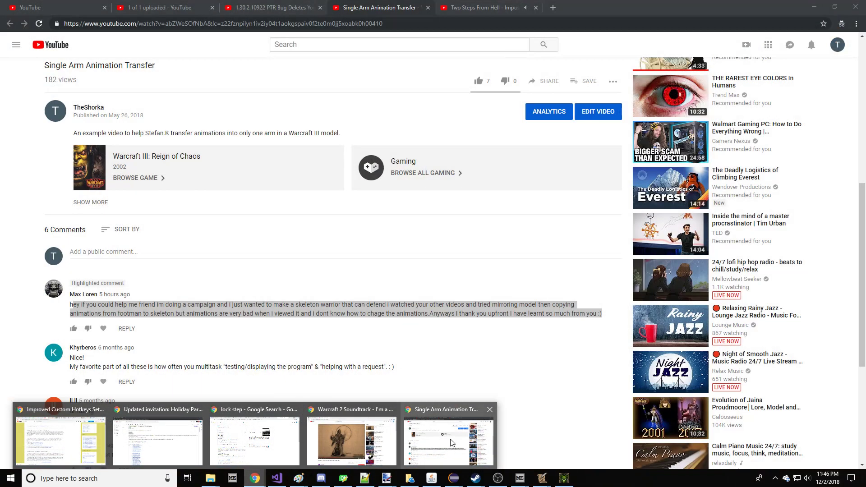
click(451, 442)
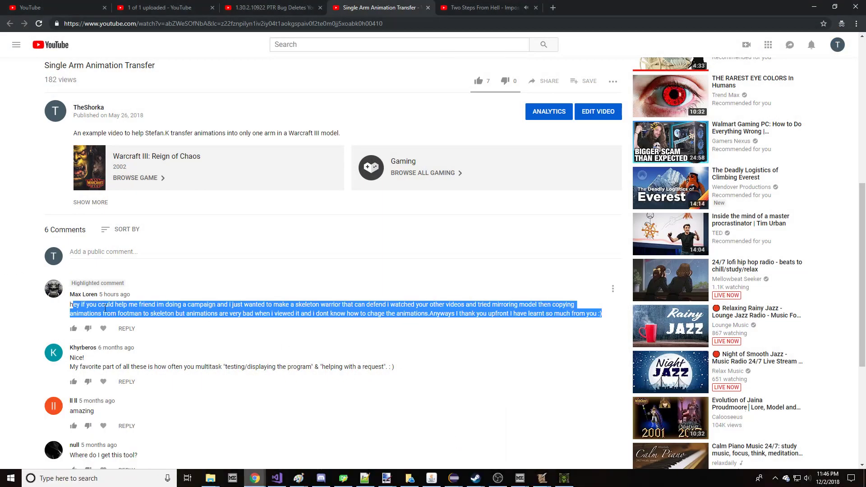
- Return to Warcraft III and order the two fighting Defend Skeletons to stop attacking and walk away from the Undead building
click(563, 479)
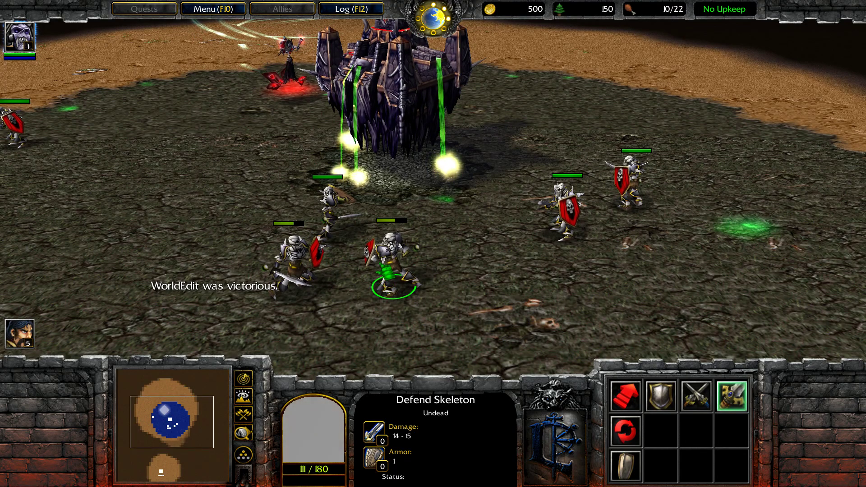
right_click(282, 200)
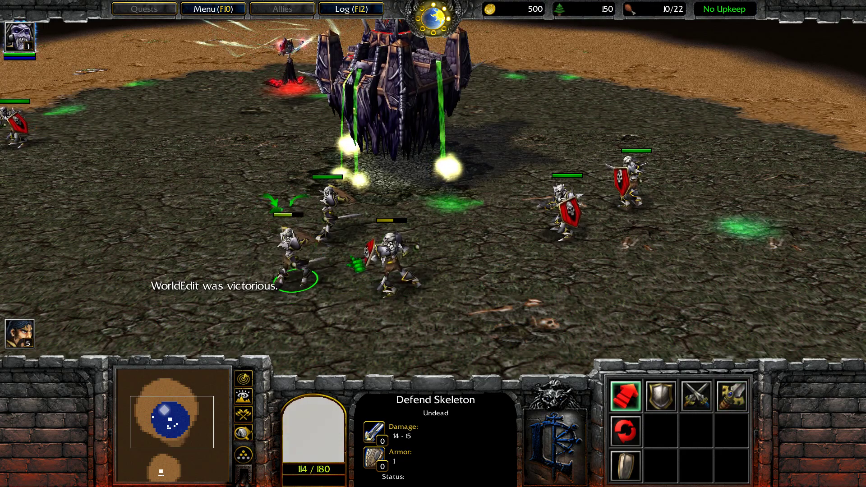
click(381, 261)
right_click(309, 293)
click(426, 282)
right_click(424, 322)
scroll(316, 321, down, 3)
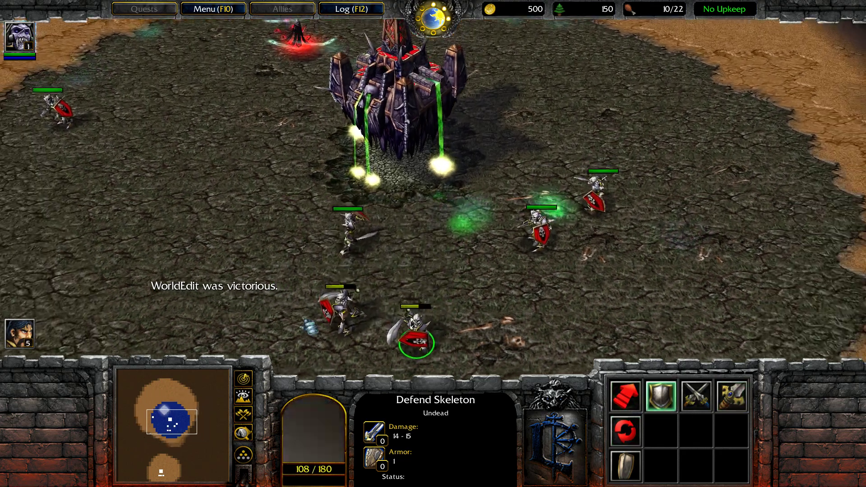
click(340, 314)
right_click(359, 364)
mouse_move(438, 485)
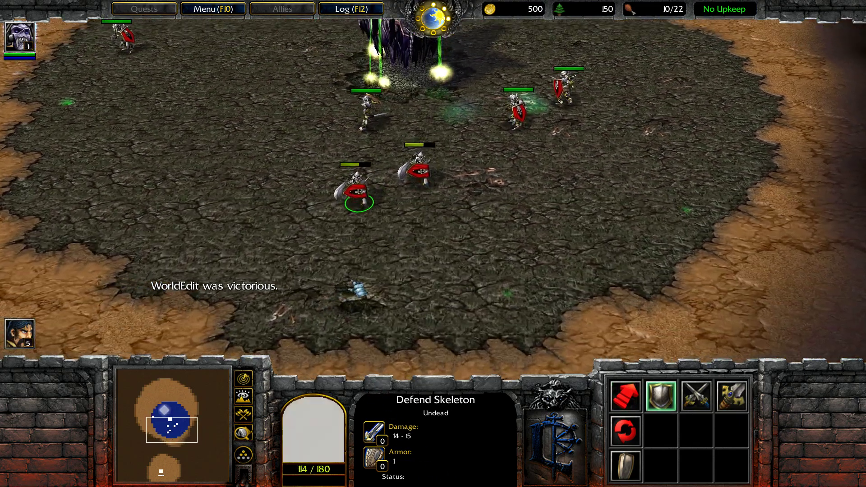
- Toggle Defend on the selected skeleton, order it to walk, and make it attack the neighbouring Defend Skeleton
scroll(433, 198, up, 3)
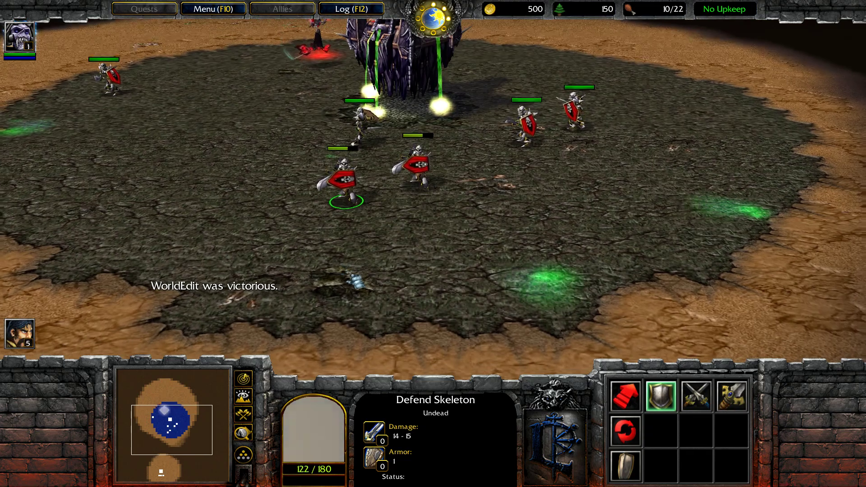
scroll(353, 275, down, 3)
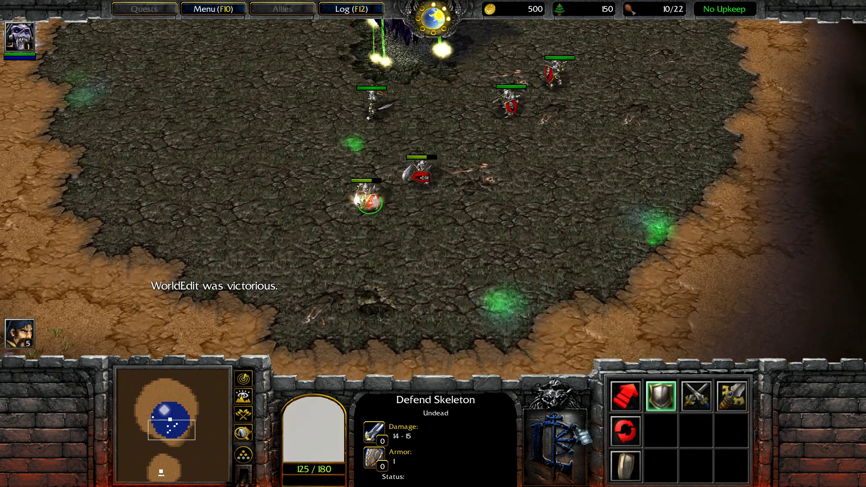
scroll(377, 206, up, 3)
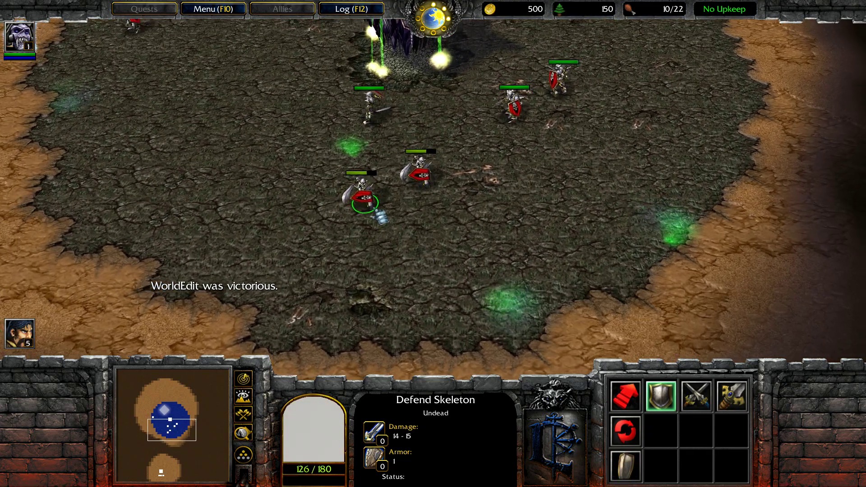
click(631, 464)
right_click(480, 255)
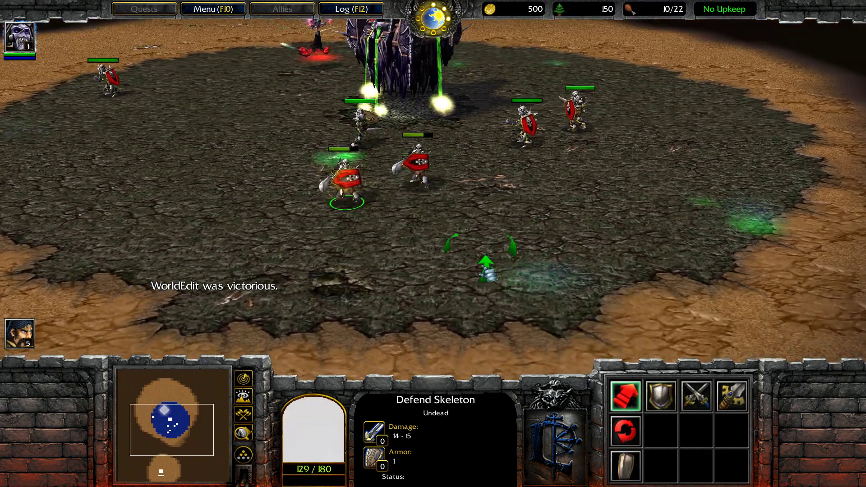
key(a)
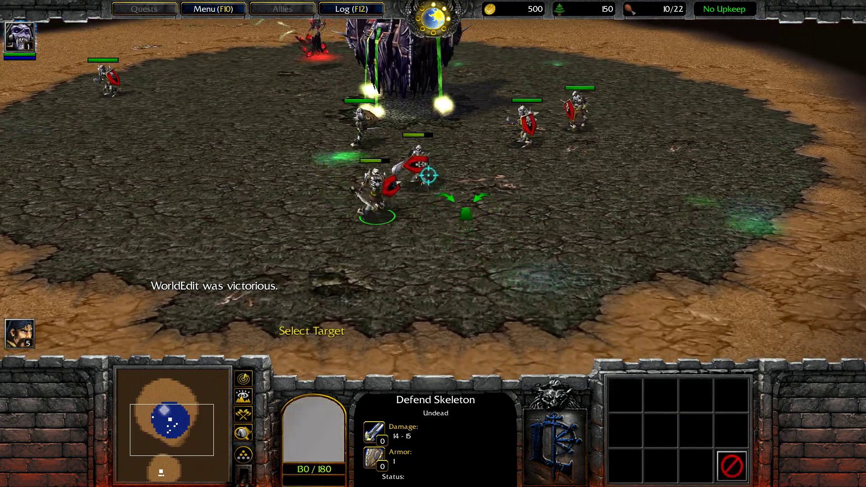
click(429, 177)
scroll(447, 217, down, 3)
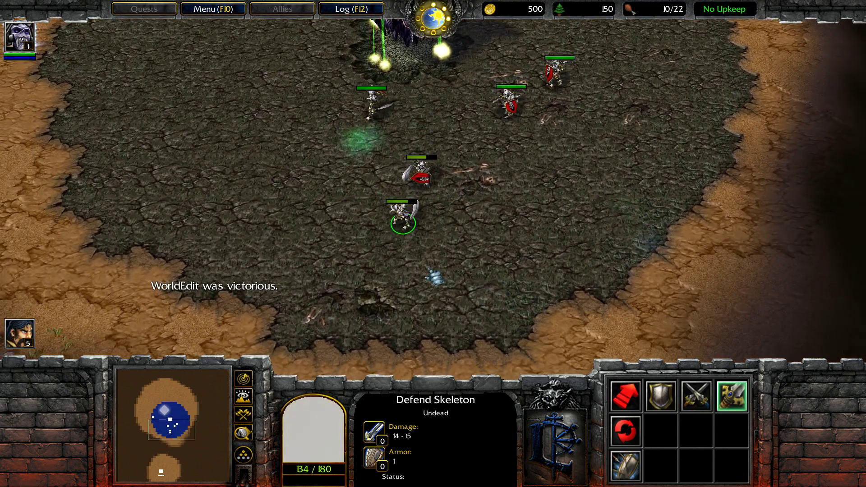